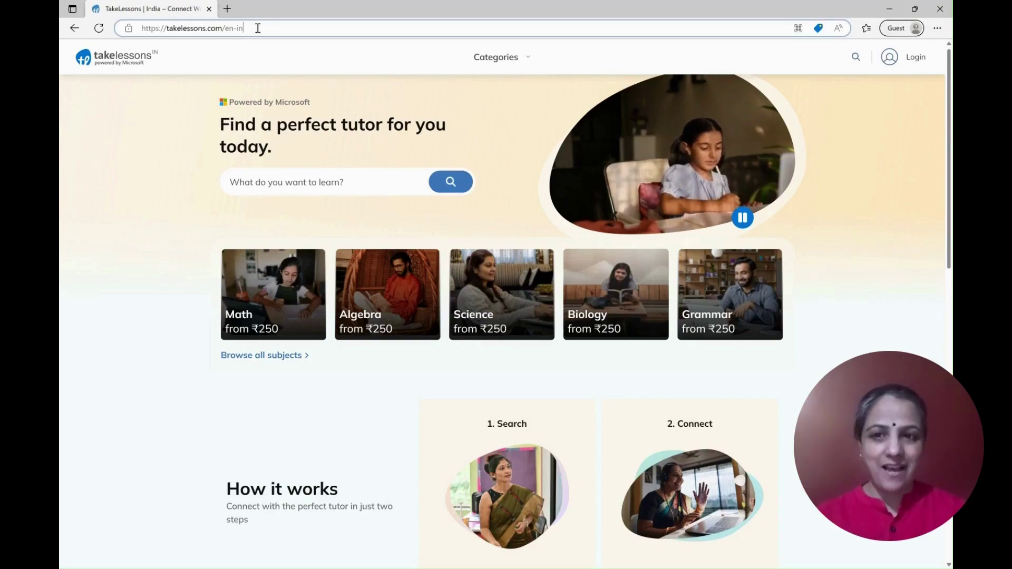
From the Login page, paste in the tutor account's e-mail and password and sign in
left_click(130, 30)
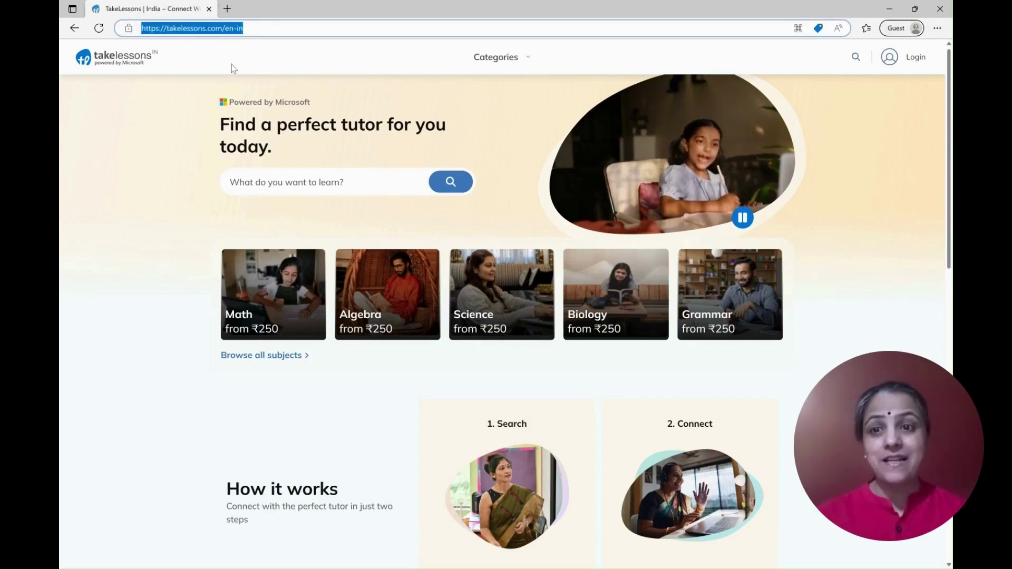
left_click(916, 63)
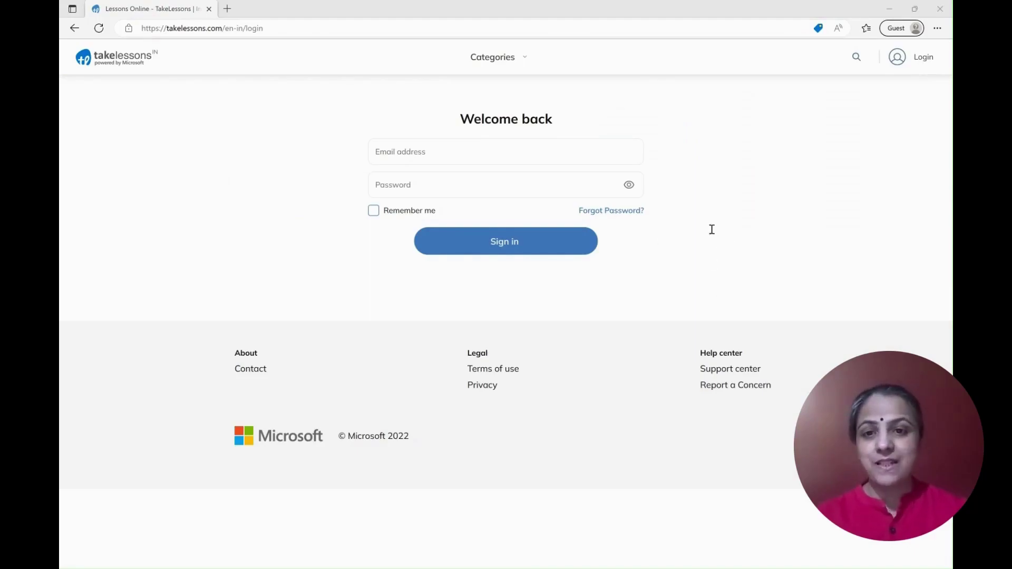
left_click(471, 154)
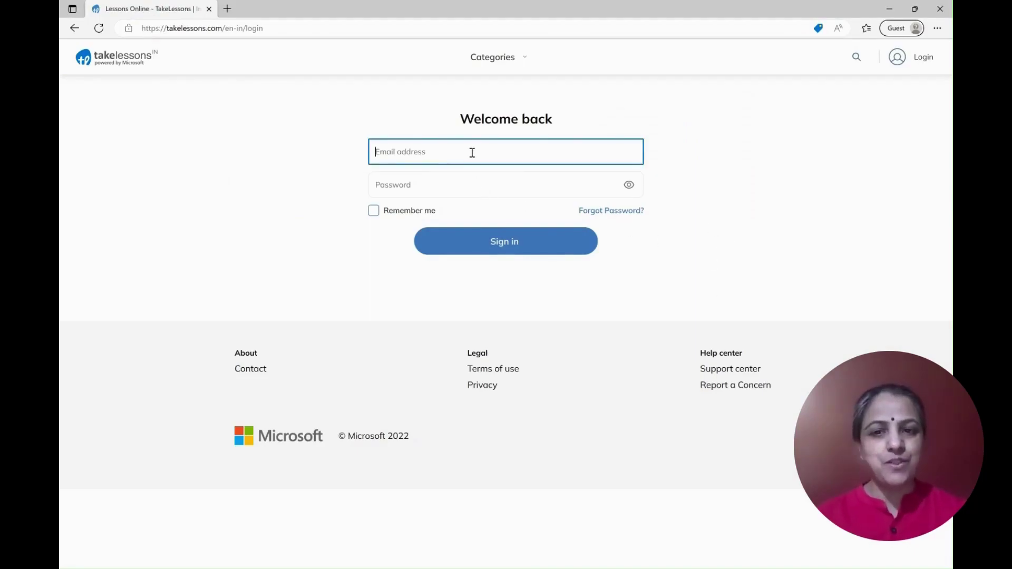
key("ctrl+v")
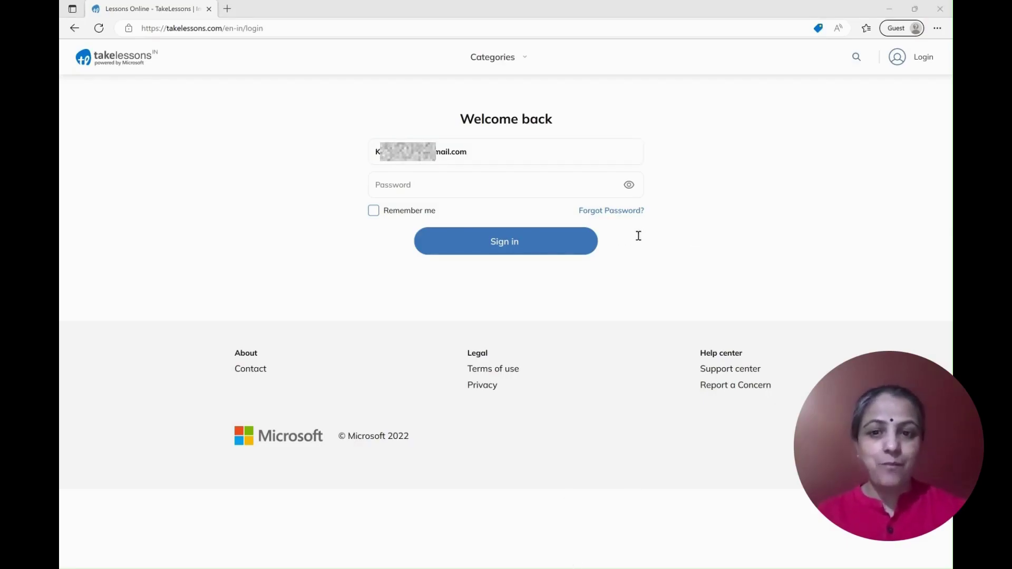
left_click(481, 183)
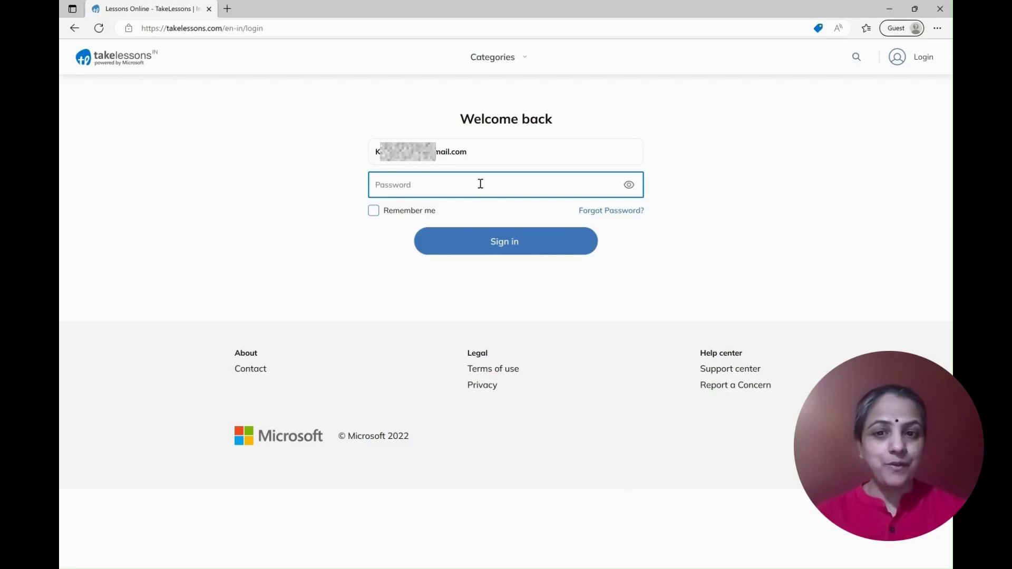
key("ctrl+v")
left_click(483, 252)
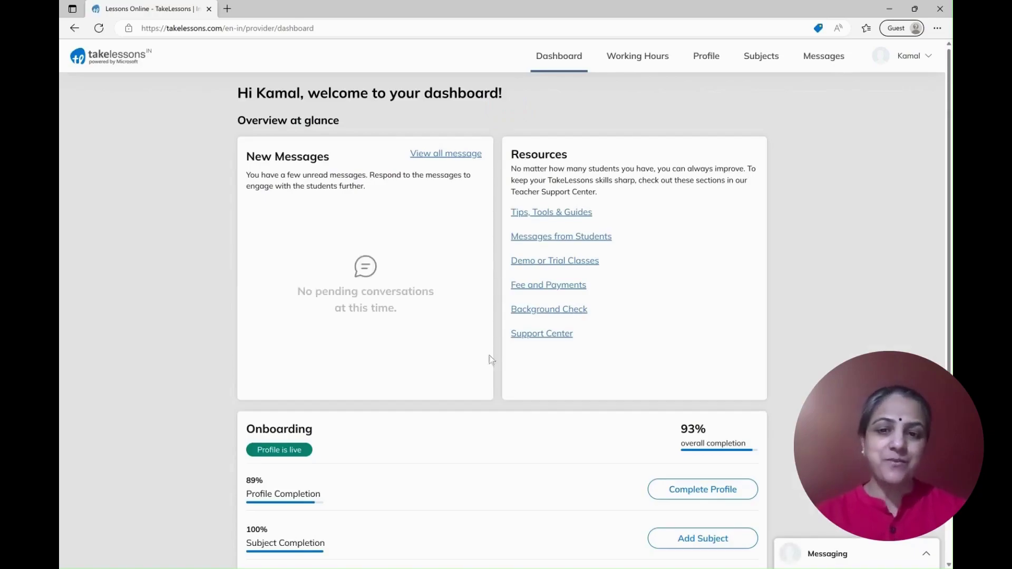
Review the Onboarding card: Profile 89%, Subject 100%, Working Hours 100% completion
scroll(484, 397, "down", 2)
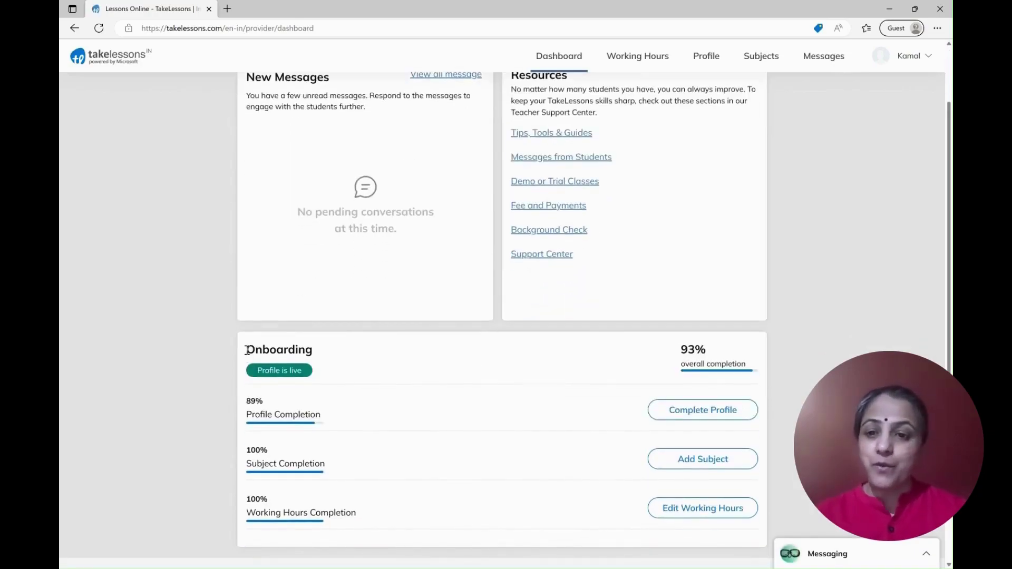
left_click_drag(246, 350, 311, 350)
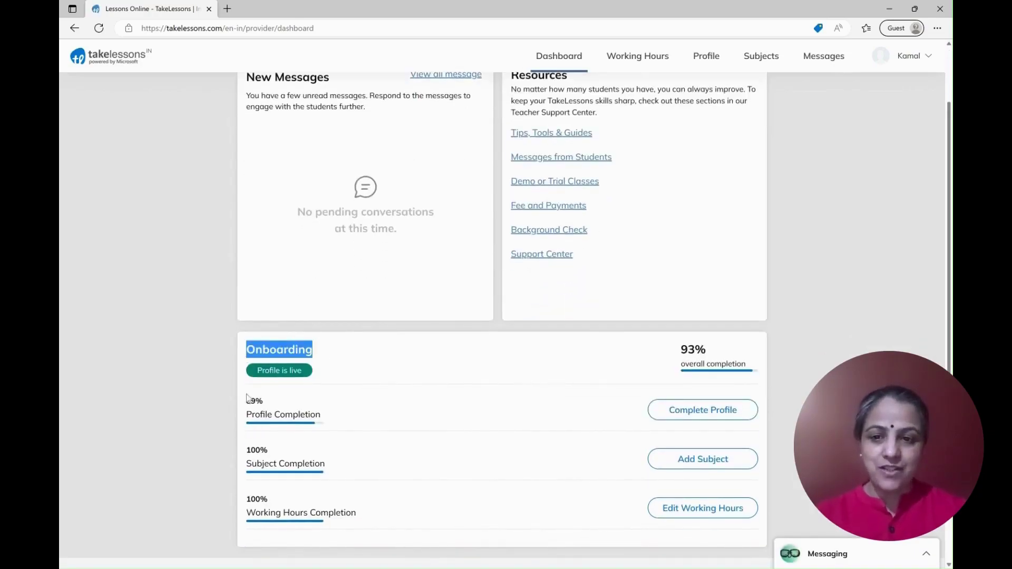
left_click_drag(248, 398, 332, 418)
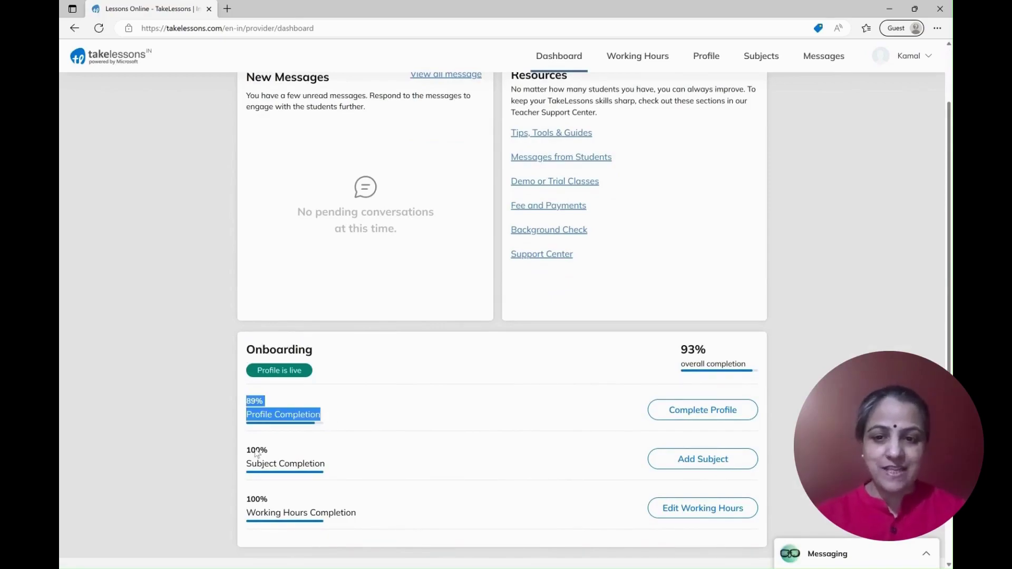
left_click_drag(247, 451, 337, 463)
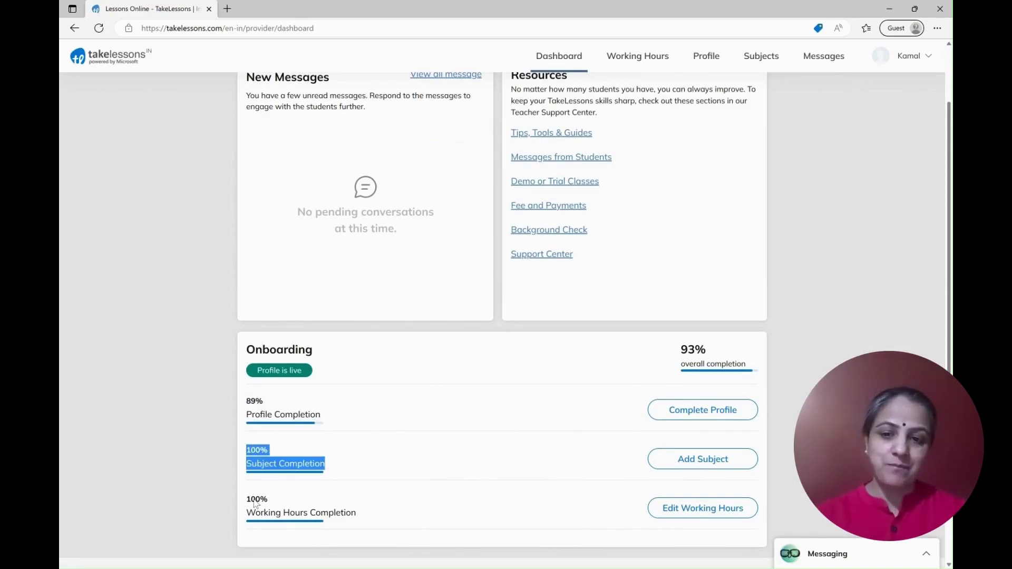
left_click_drag(239, 504, 363, 518)
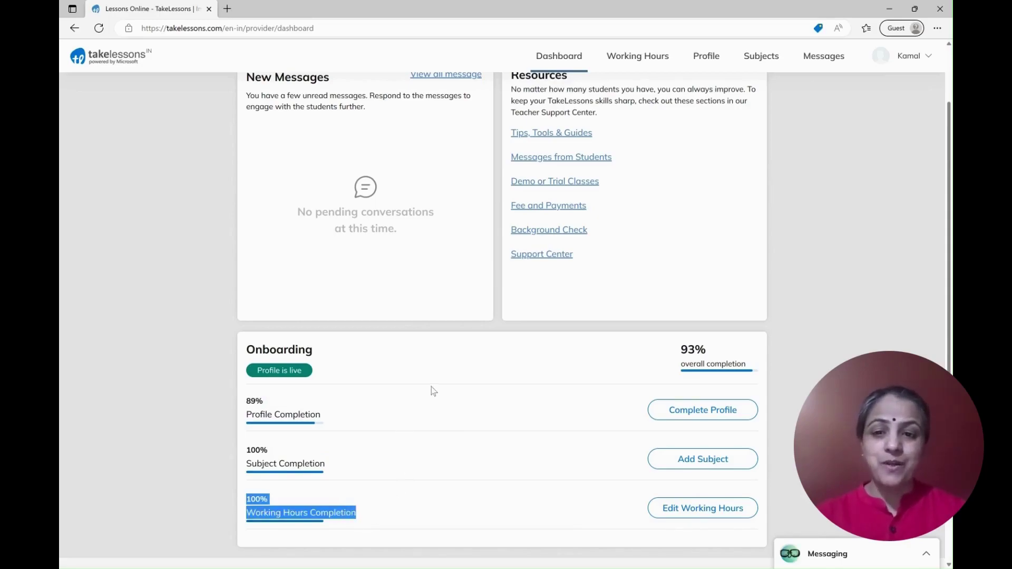
On the Profile page, set Accepting new students to No
left_click(682, 416)
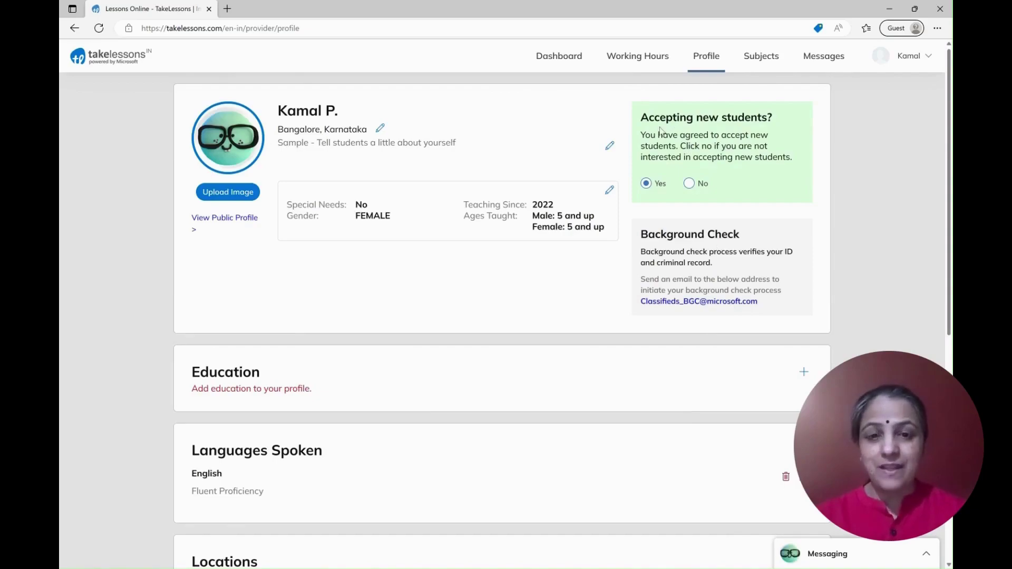
left_click_drag(642, 115, 801, 160)
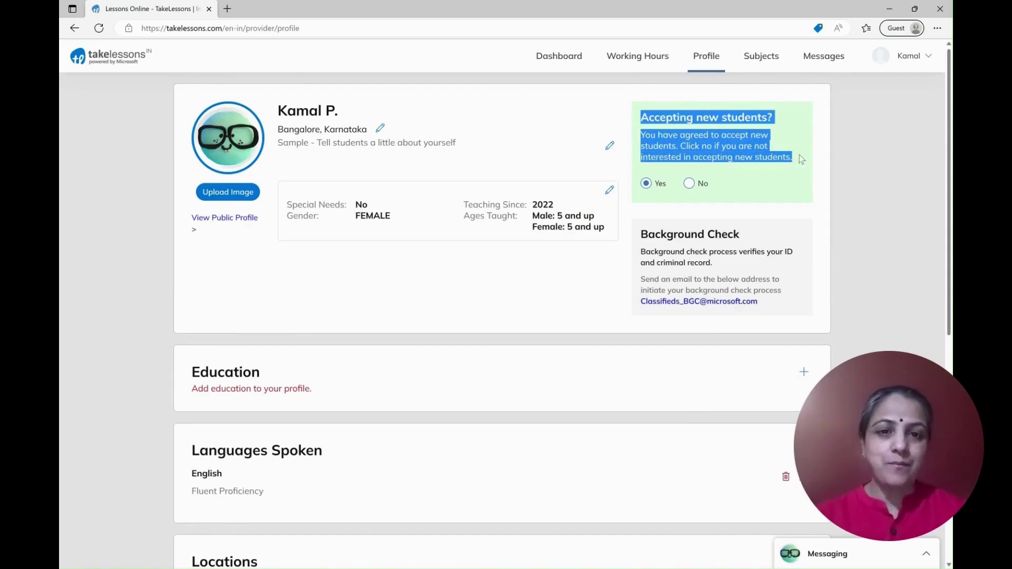
left_click(690, 185)
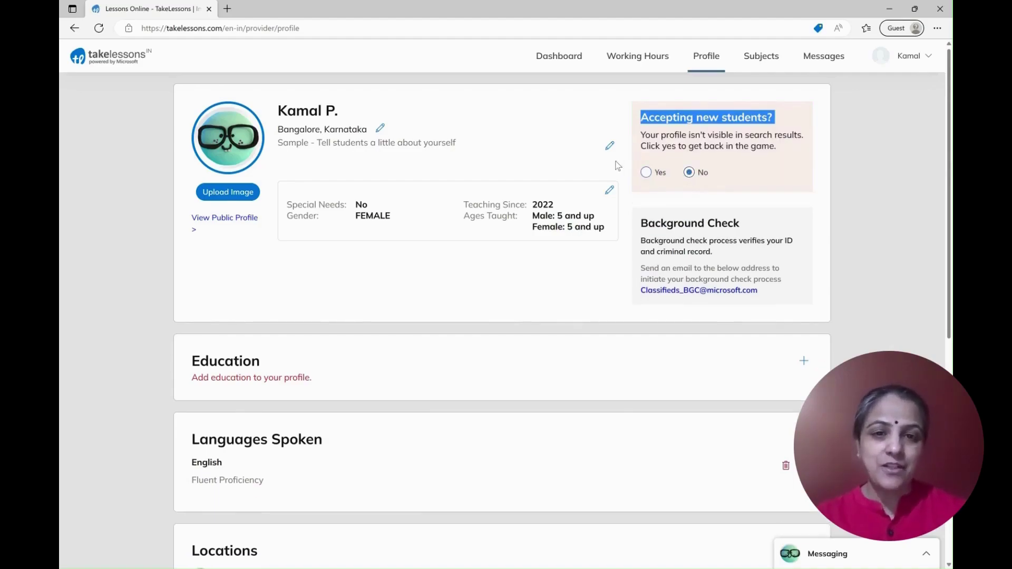
left_click(223, 276)
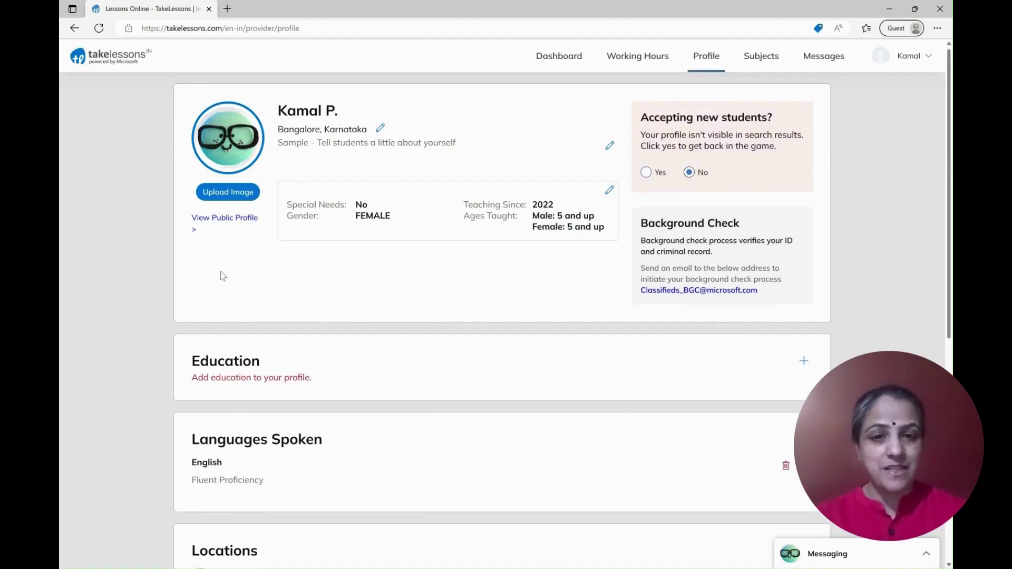
Upload the headshot file, centre the face in the crop circle, crop it and save
left_click(222, 194)
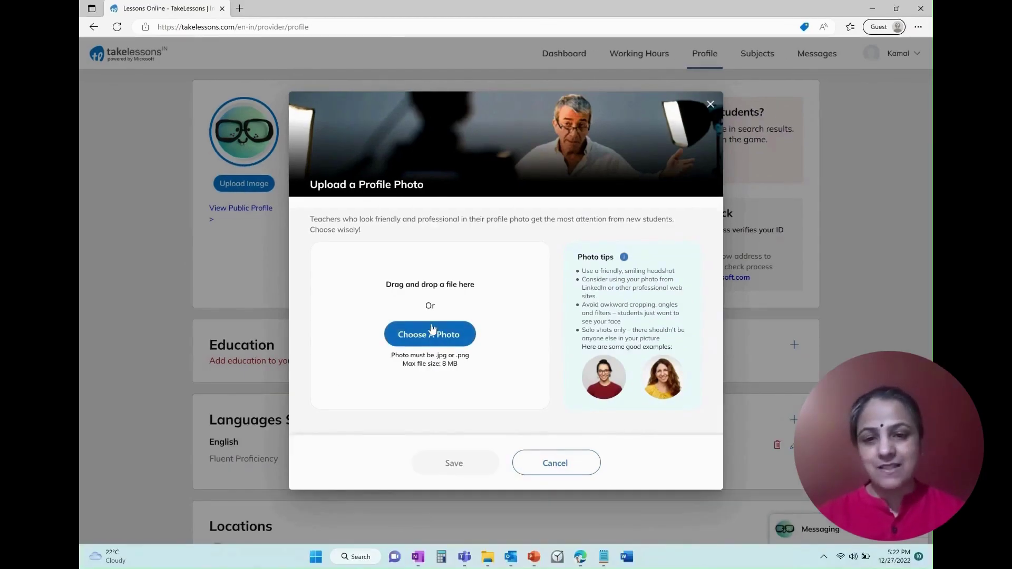
left_click(427, 351)
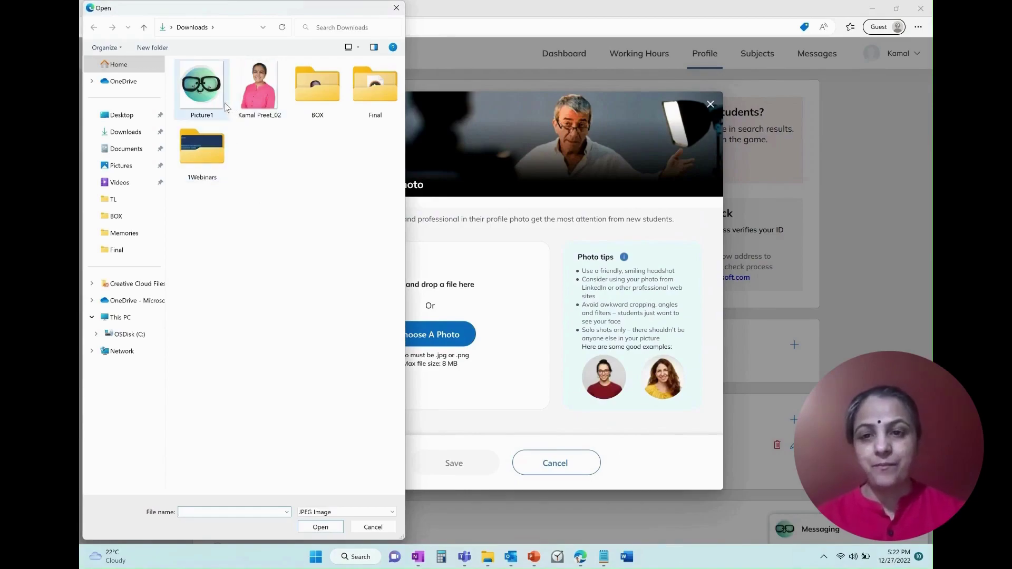
left_click(245, 107)
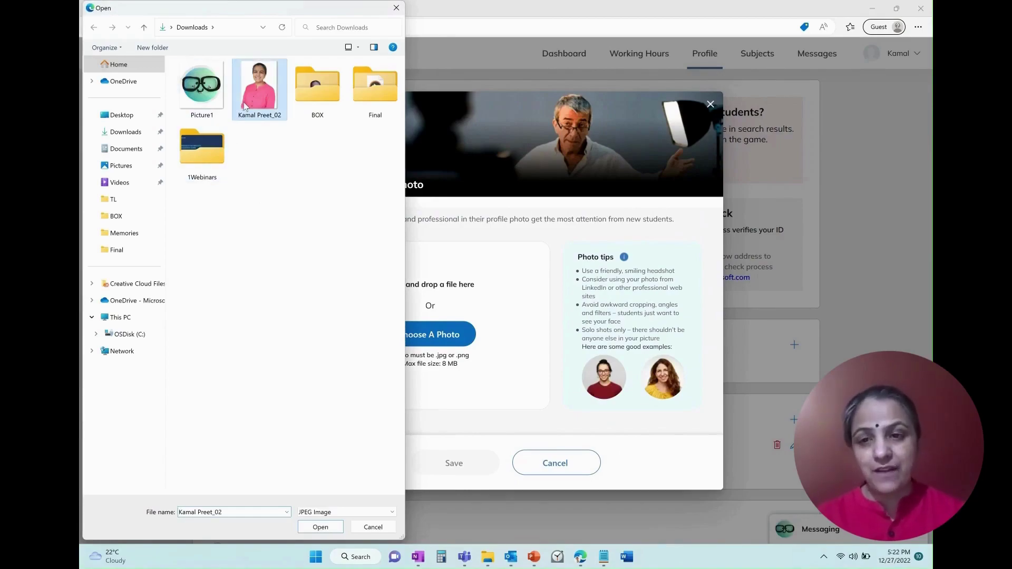
left_click(324, 530)
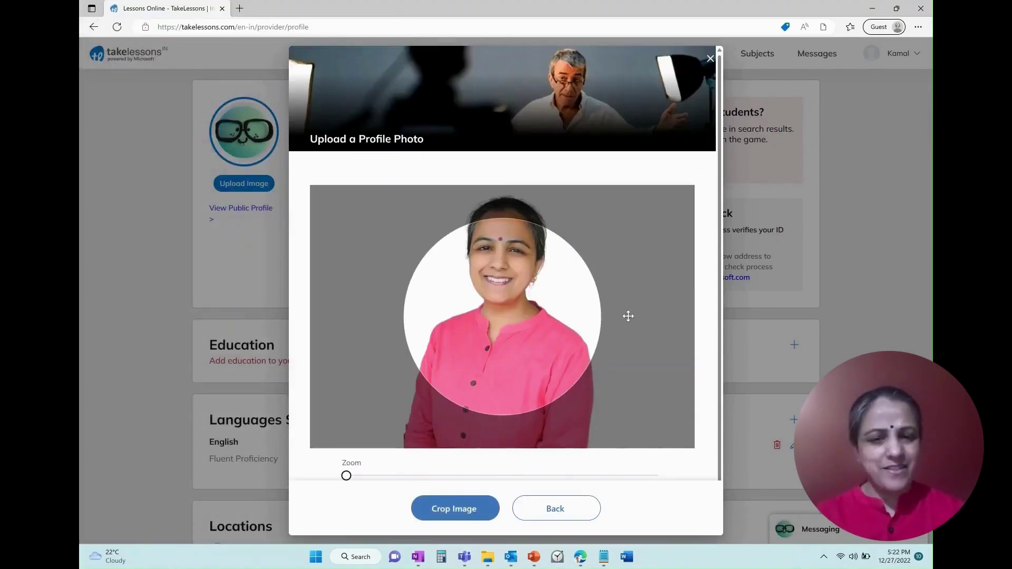
left_click_drag(628, 316, 621, 360)
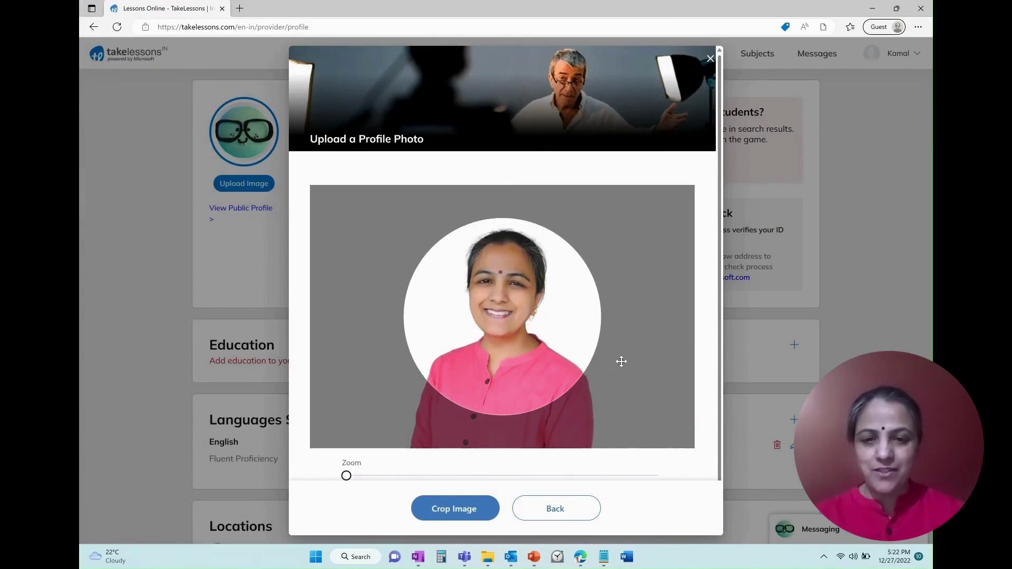
left_click(469, 510)
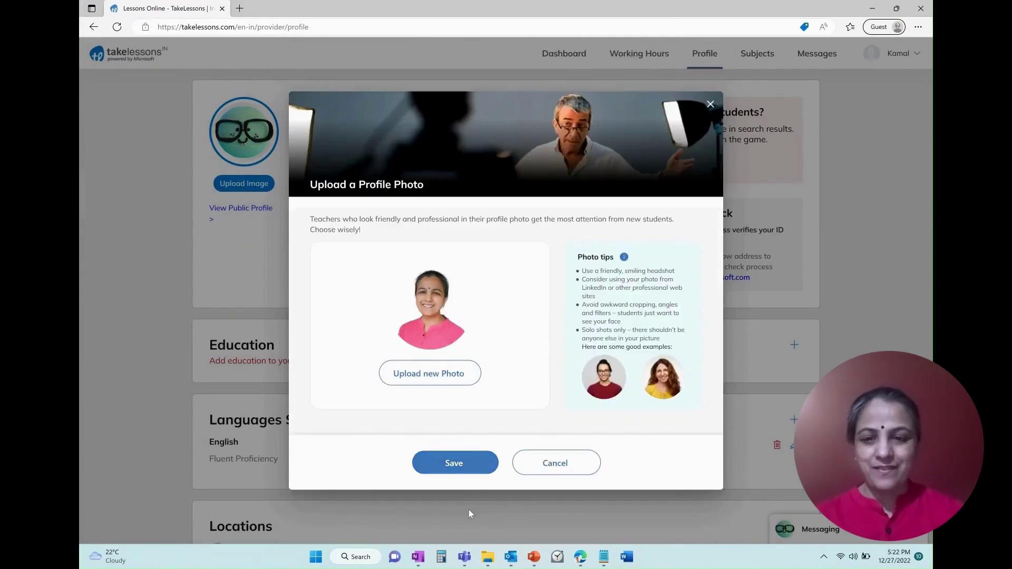
left_click(446, 463)
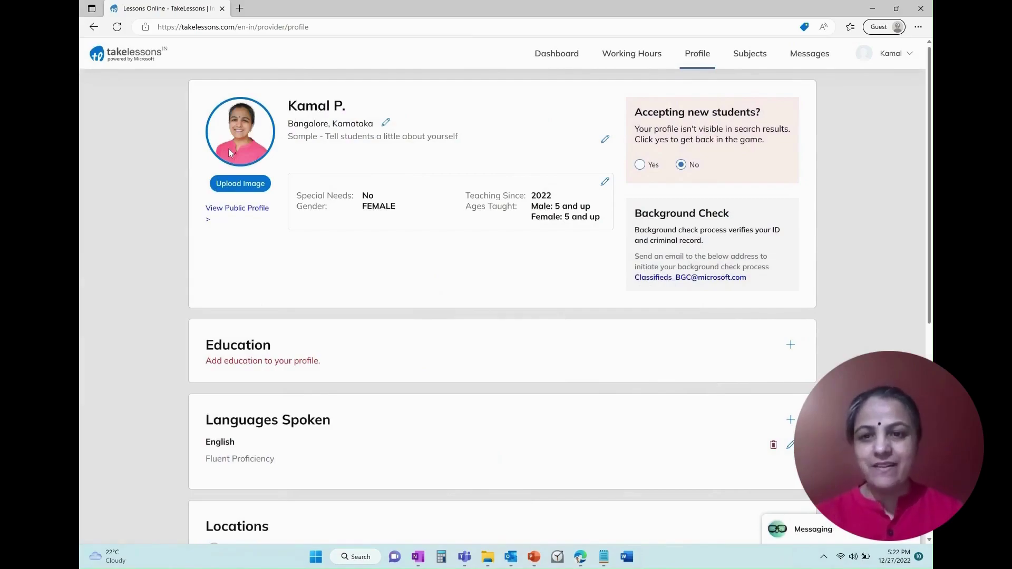
left_click(385, 123)
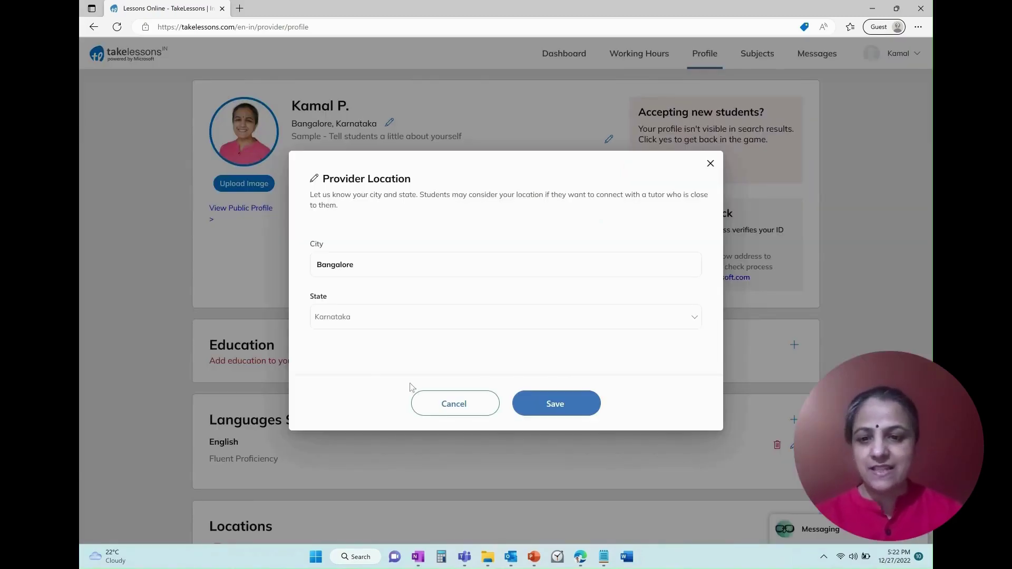
left_click_drag(309, 246, 331, 245)
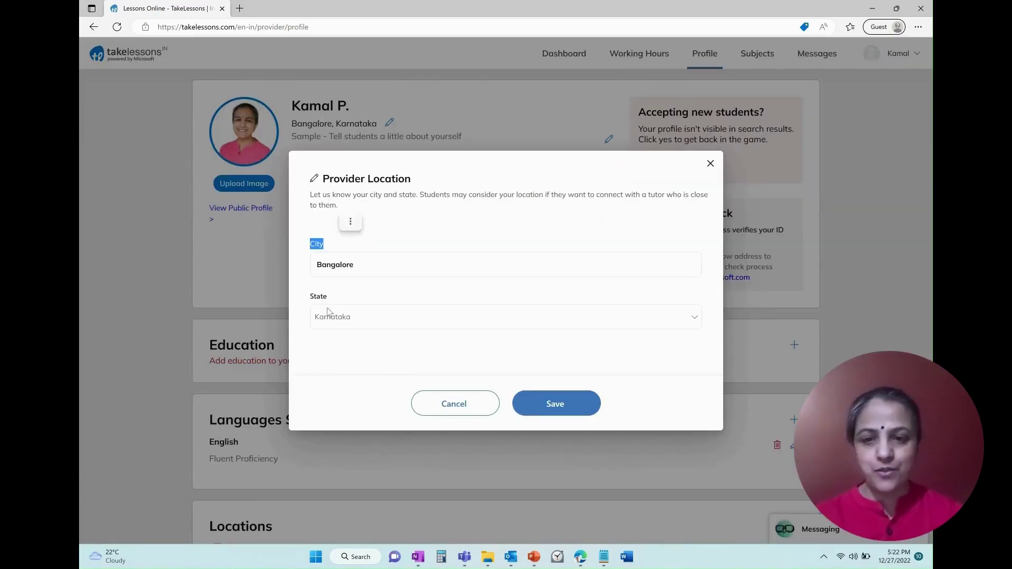
left_click_drag(307, 298, 348, 314)
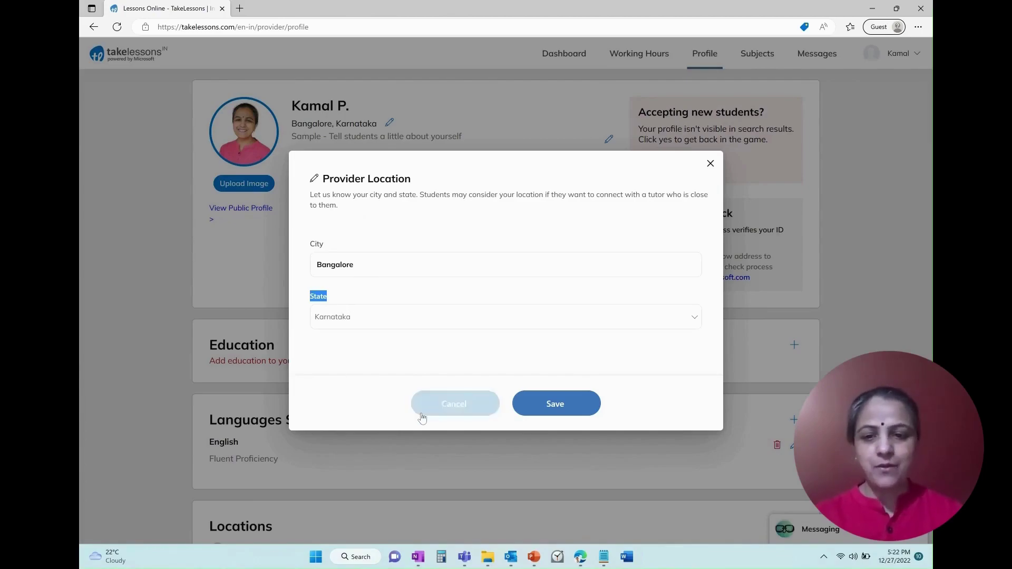
left_click(450, 410)
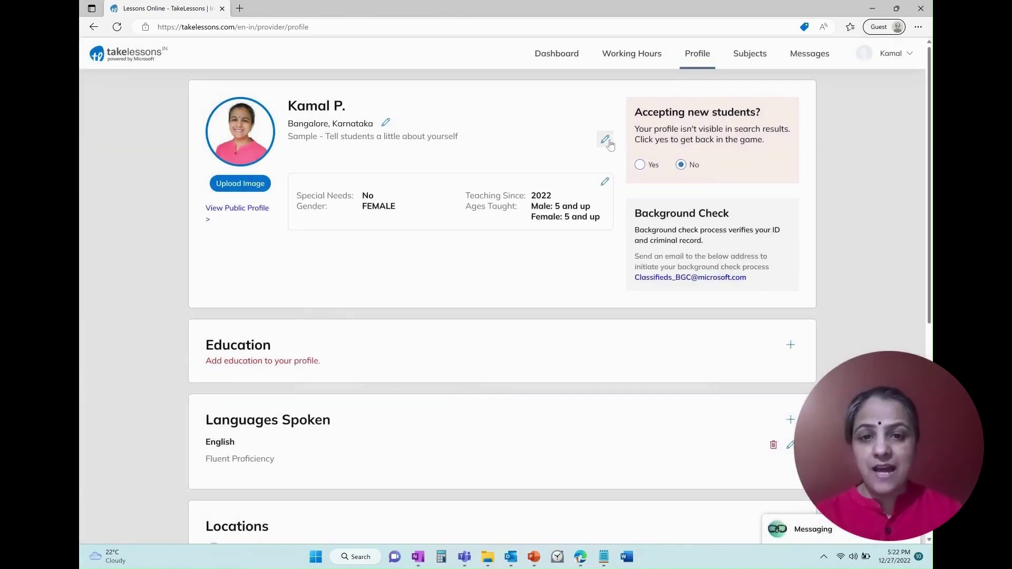
Replace the sample About Me text with the science-teacher bio and save it
left_click(609, 144)
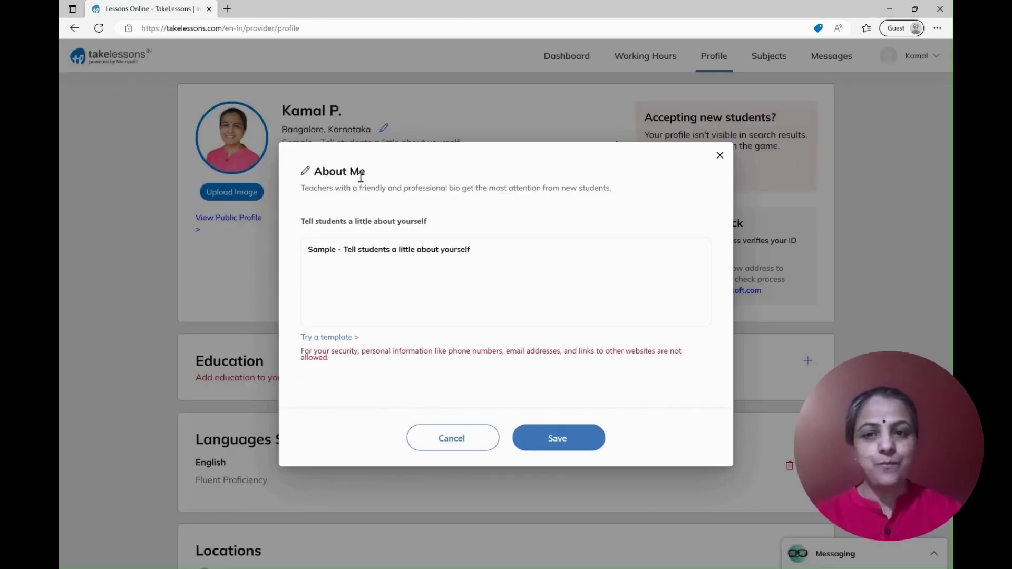
left_click_drag(364, 171, 314, 171)
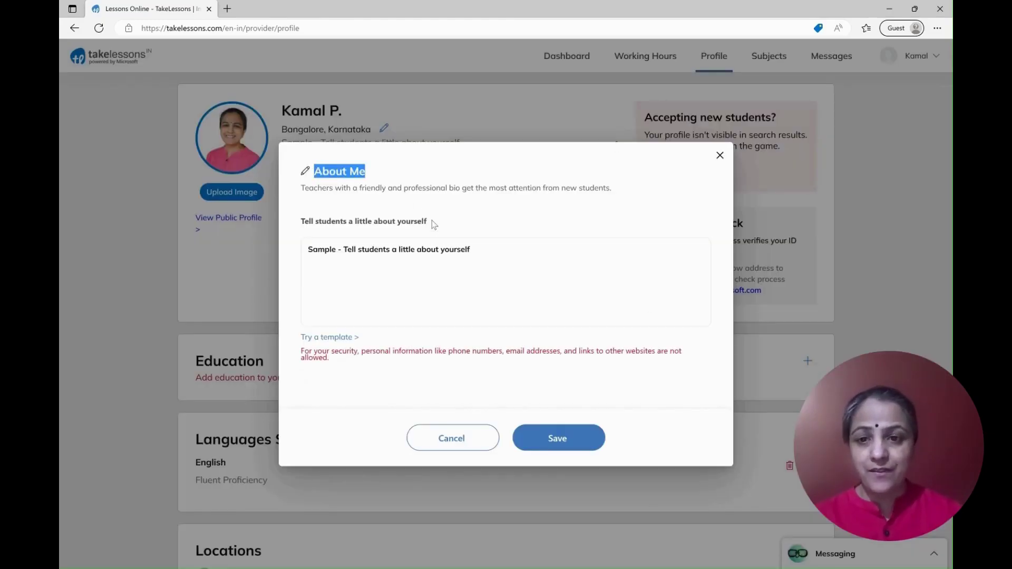
left_click_drag(433, 224, 279, 216)
left_click(463, 225)
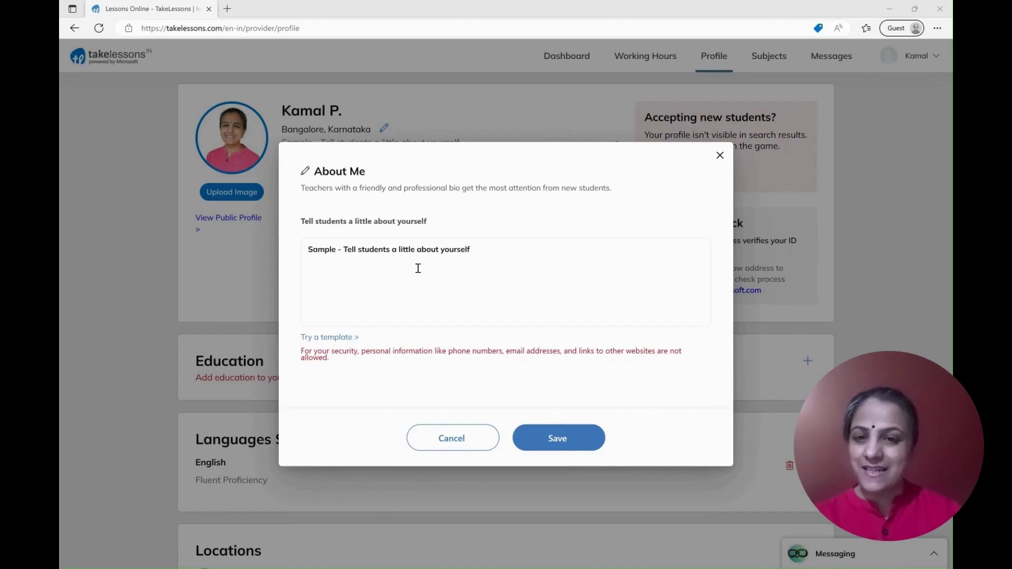
left_click(477, 262)
left_click_drag(492, 250, 299, 251)
type("I'm an experienced middle school science teacher & a technology specialist from a leading public school in Bangalore. I love everything STEM, the UN SDGs, Gamification (partial to Minecraft) & SEL.")
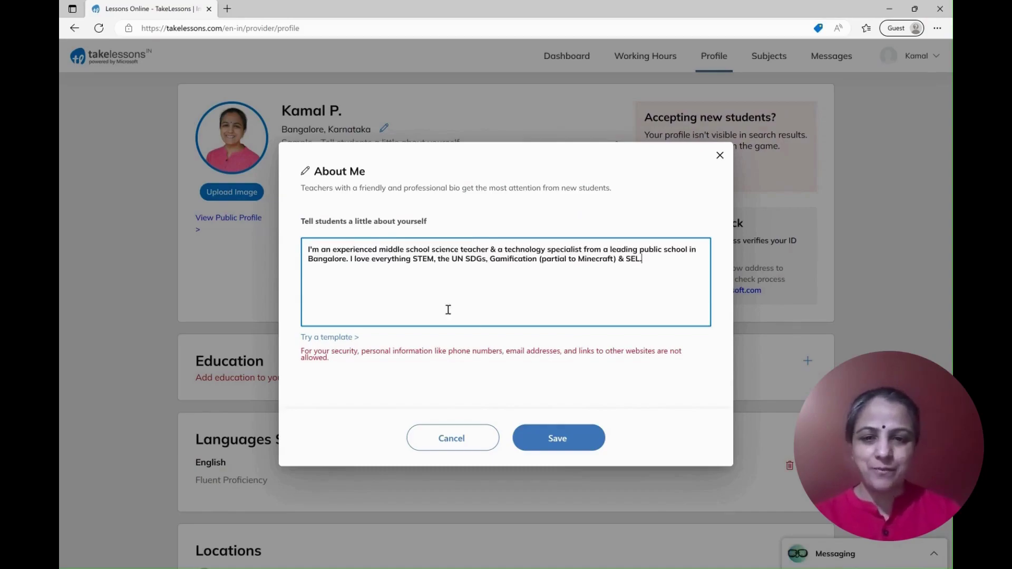
left_click(549, 451)
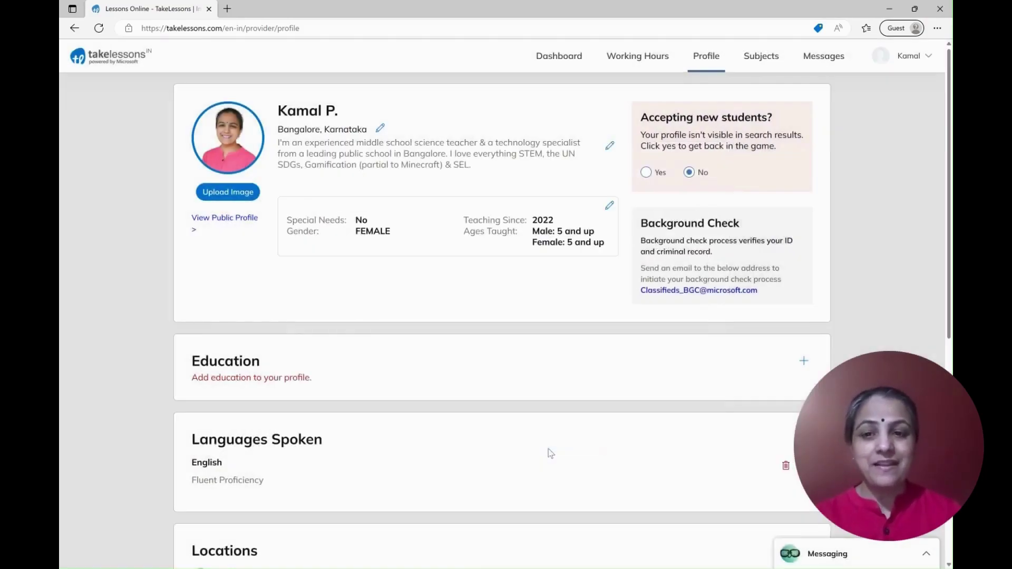
In the profile details editor, set the teaching start year to 1992
left_click(610, 206)
left_click_drag(392, 159, 313, 158)
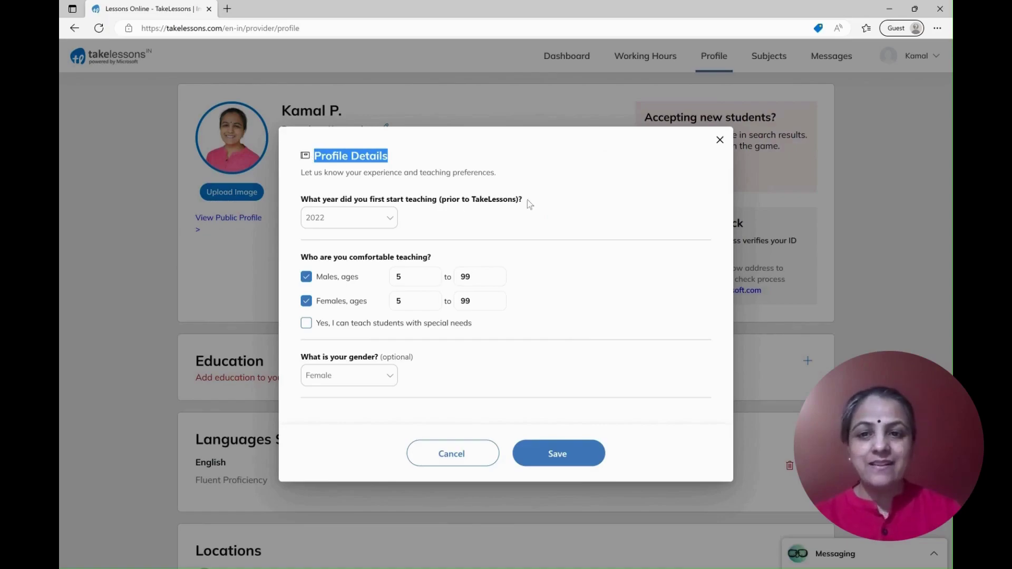
left_click_drag(524, 201, 291, 207)
left_click(394, 225)
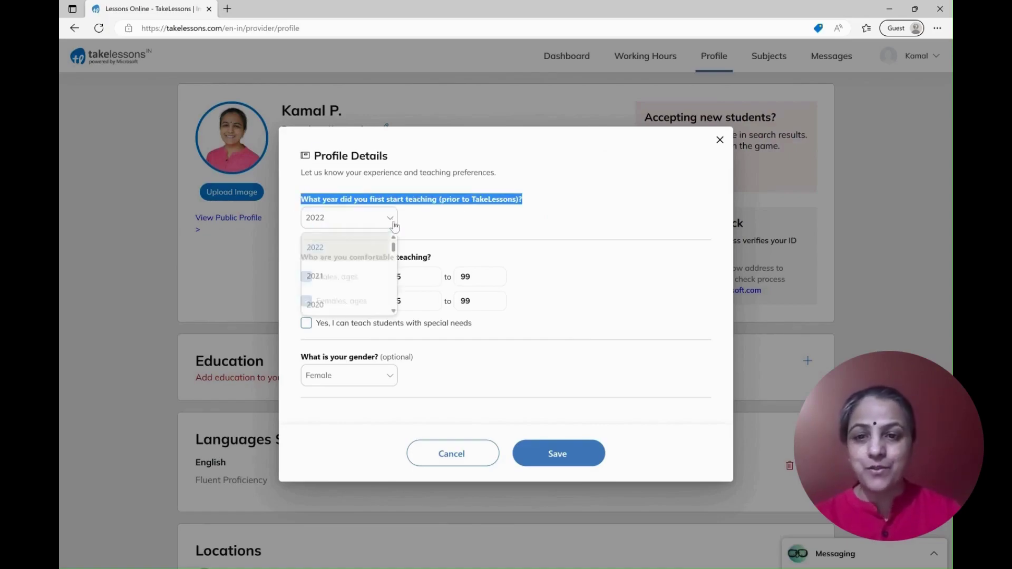
scroll(375, 279, "down", 3)
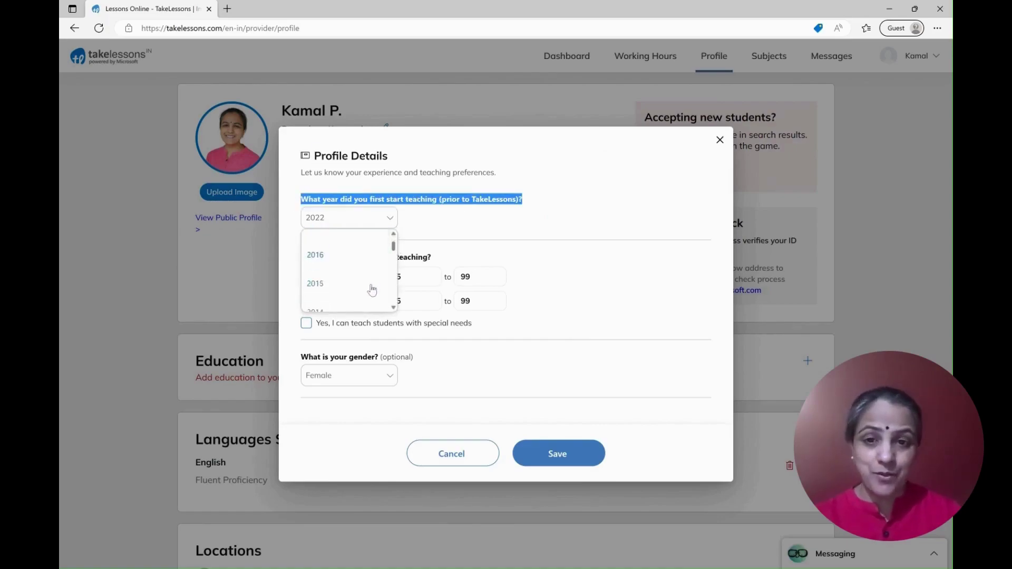
scroll(371, 290, "down", 6)
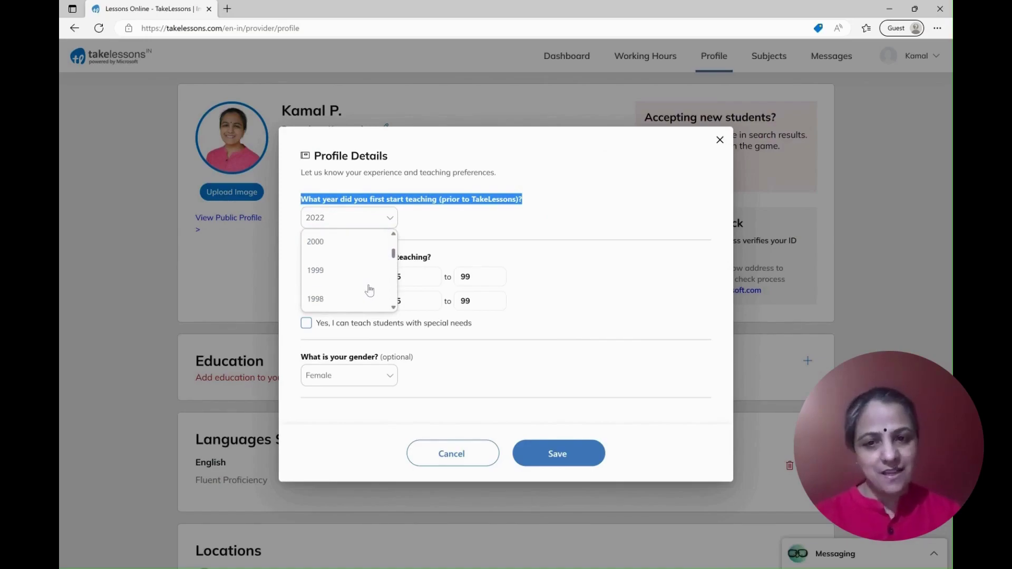
scroll(369, 289, "down", 3)
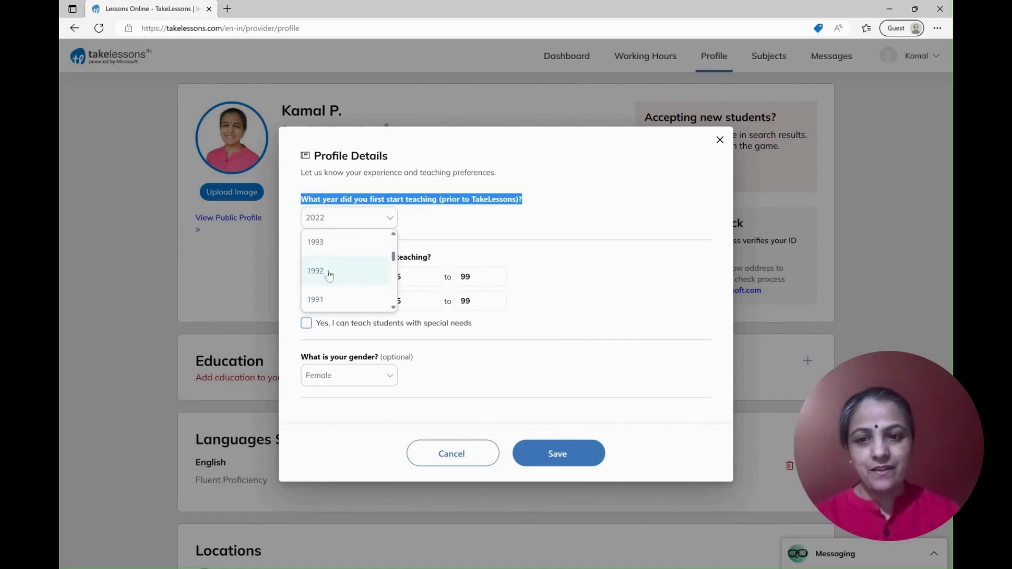
left_click(329, 273)
Set ages taught to 7–15 for both males and females and save the details
double_click(408, 279)
type("7")
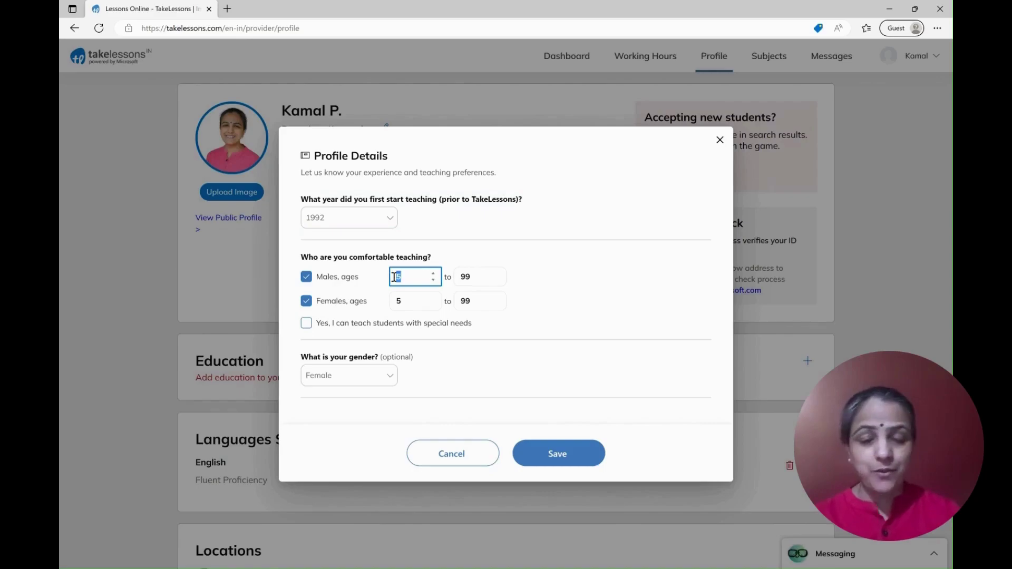
double_click(473, 278)
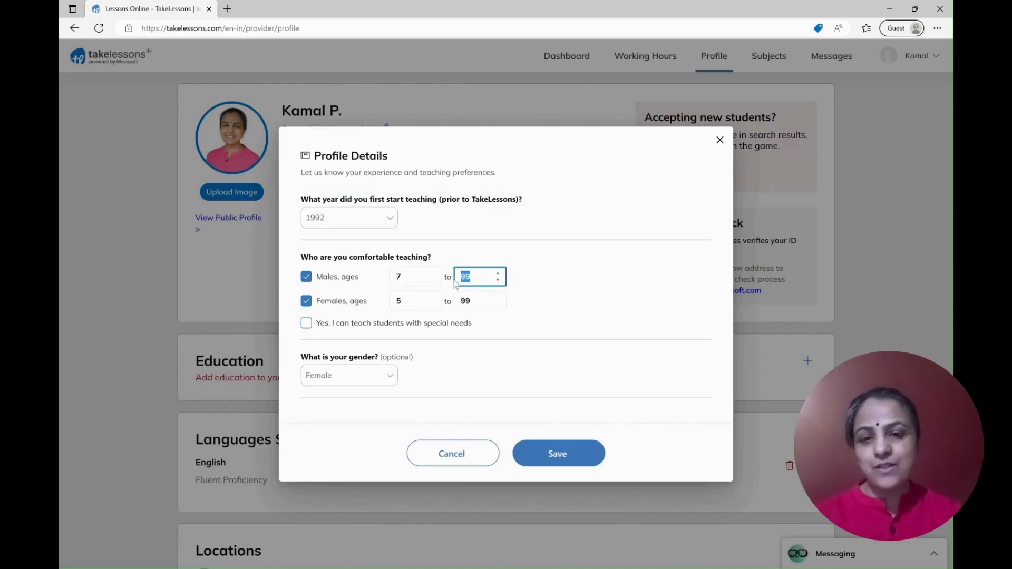
type("15")
double_click(414, 301)
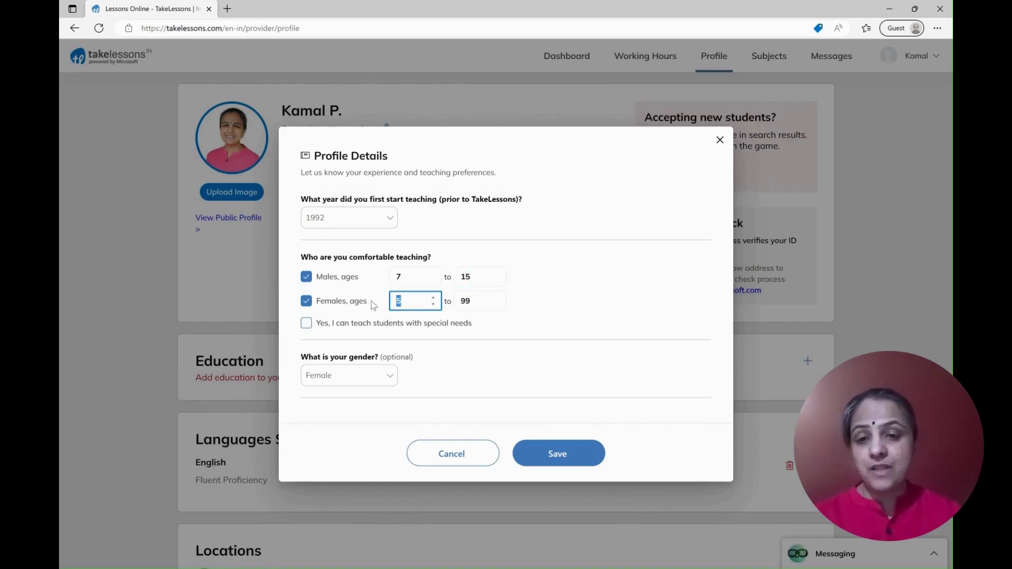
type("7")
double_click(475, 301)
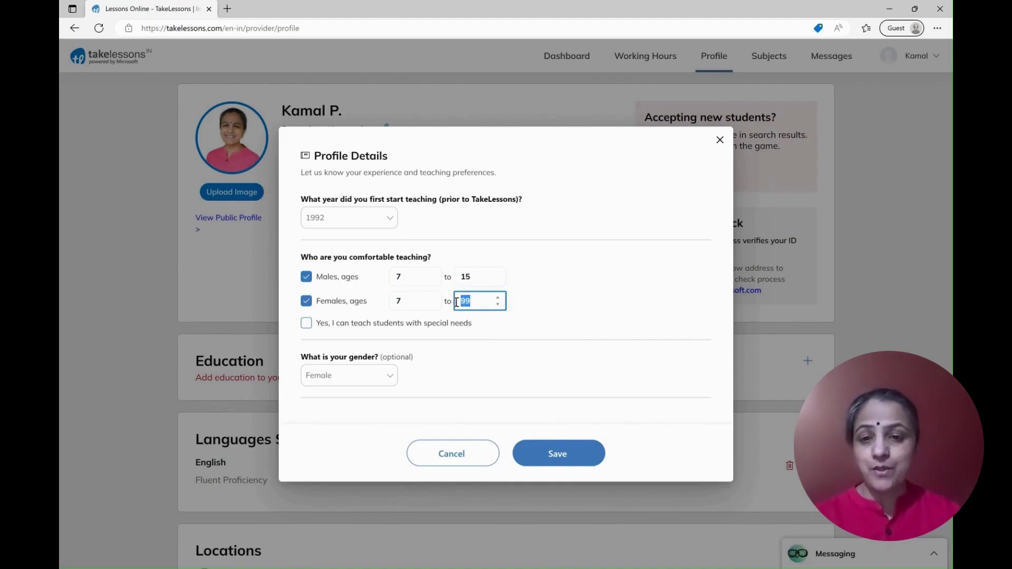
type("15")
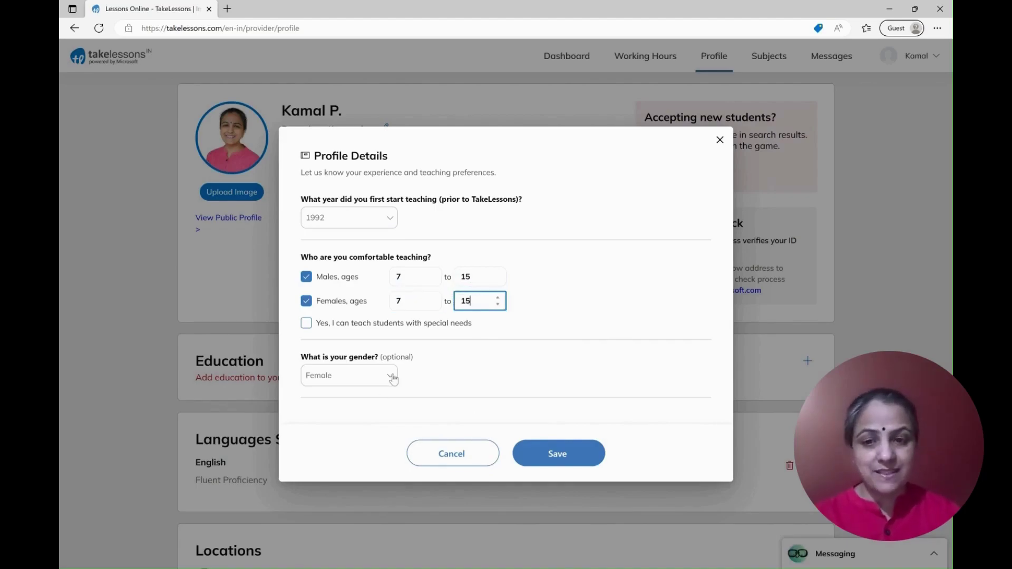
left_click(569, 454)
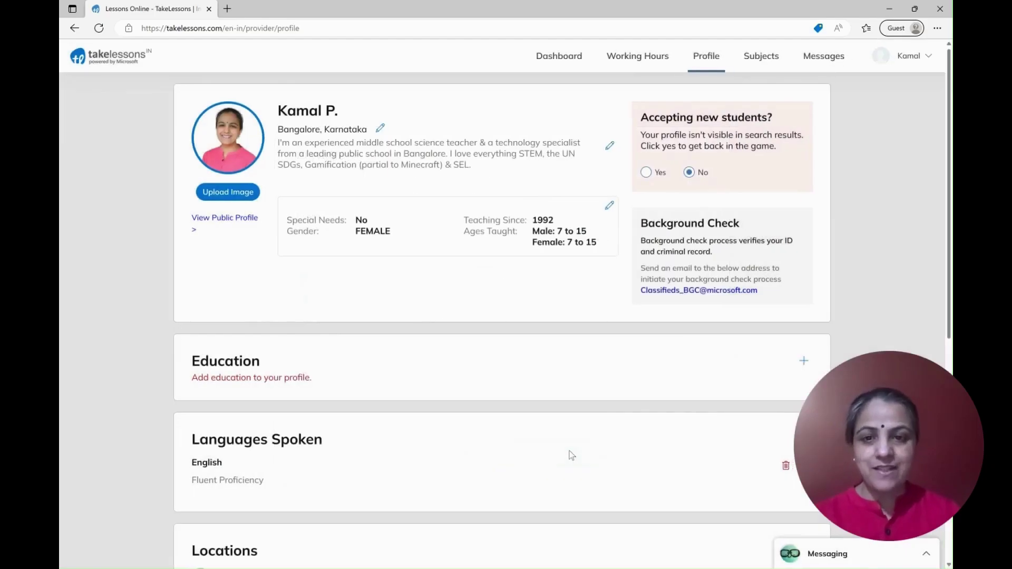
Start a new education entry with degree MSc and university Delhi University
left_click(804, 363)
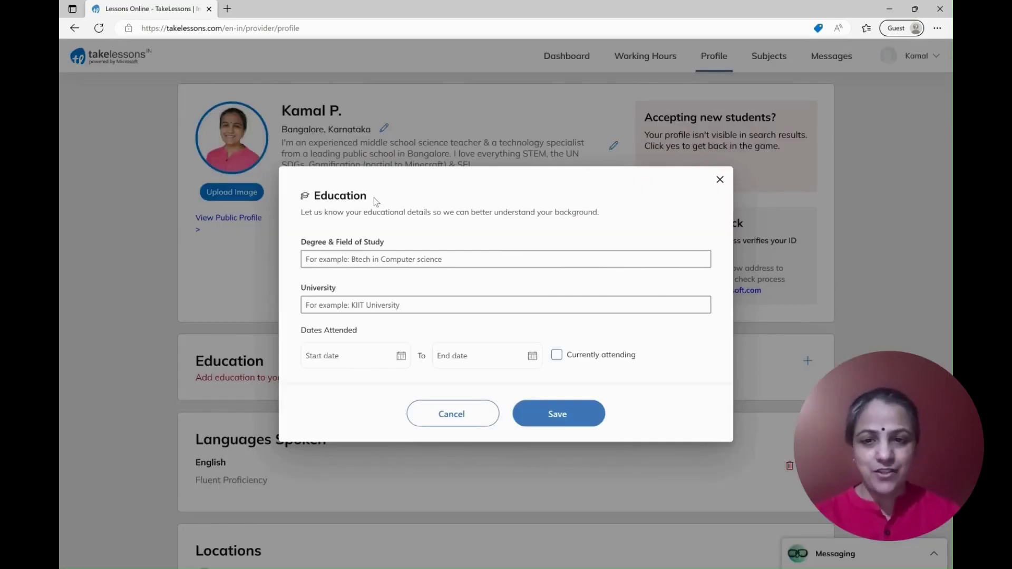
left_click_drag(375, 197, 315, 203)
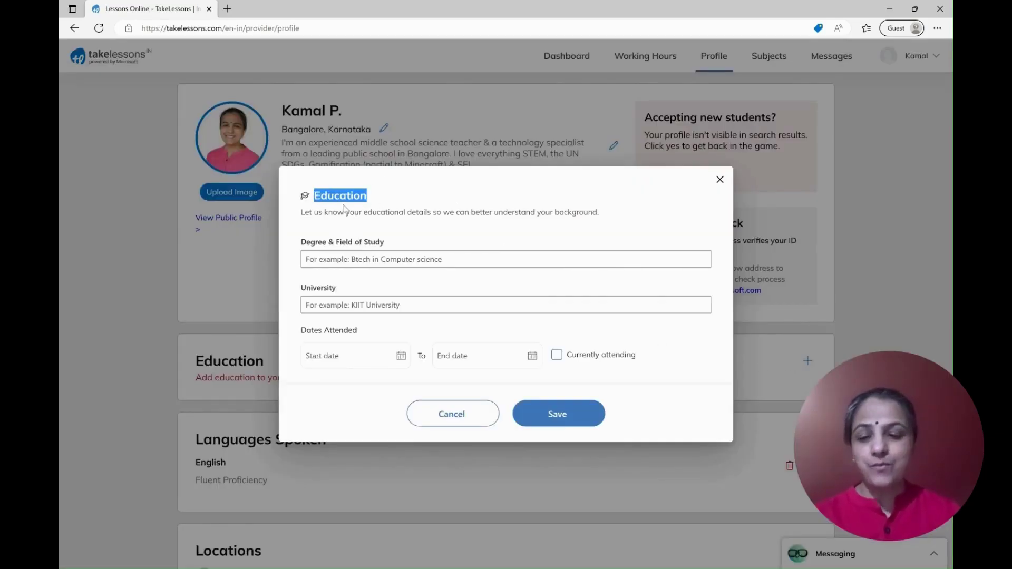
left_click_drag(385, 245, 298, 247)
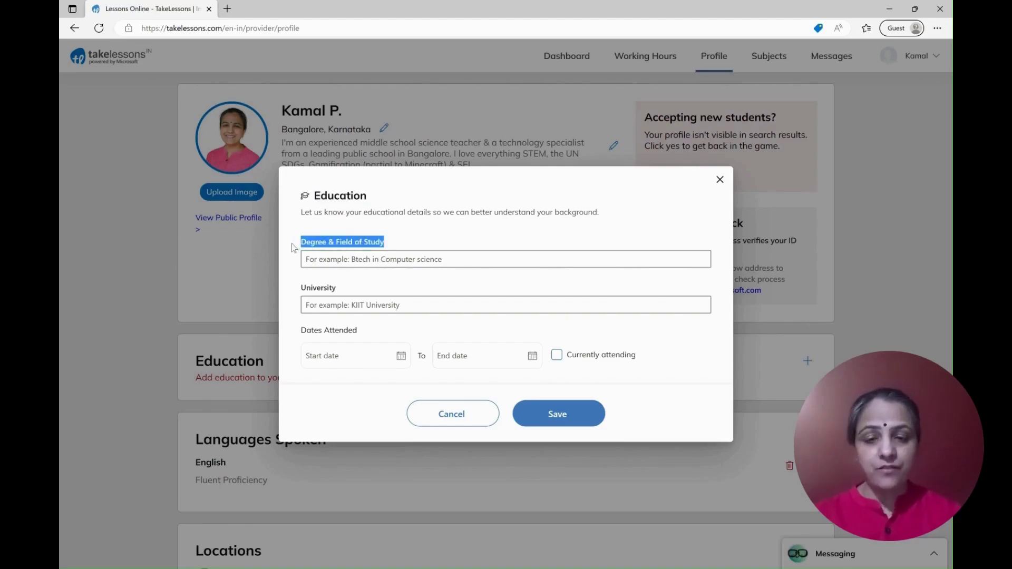
left_click(417, 264)
type("MSc")
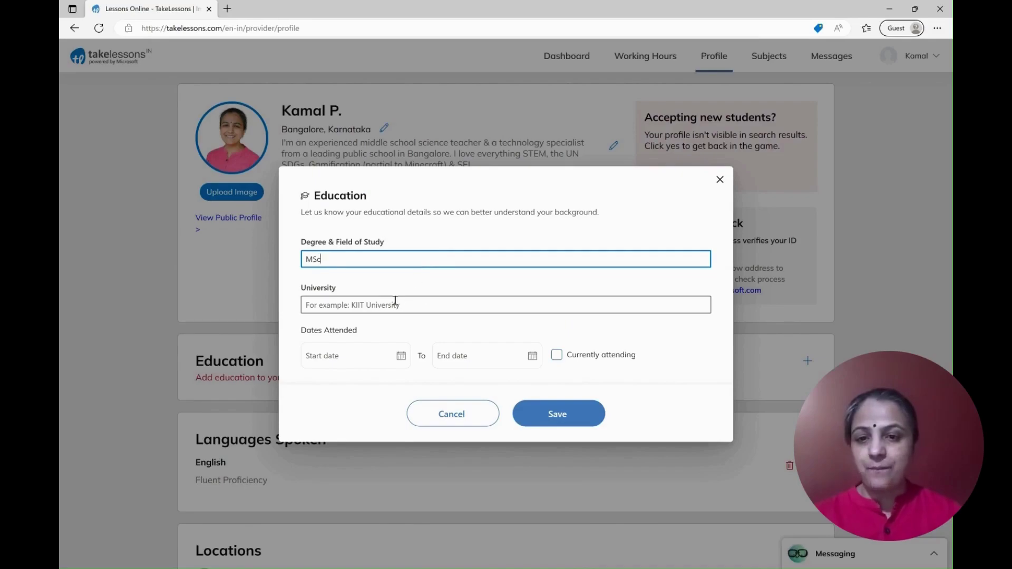
left_click_drag(336, 288, 301, 290)
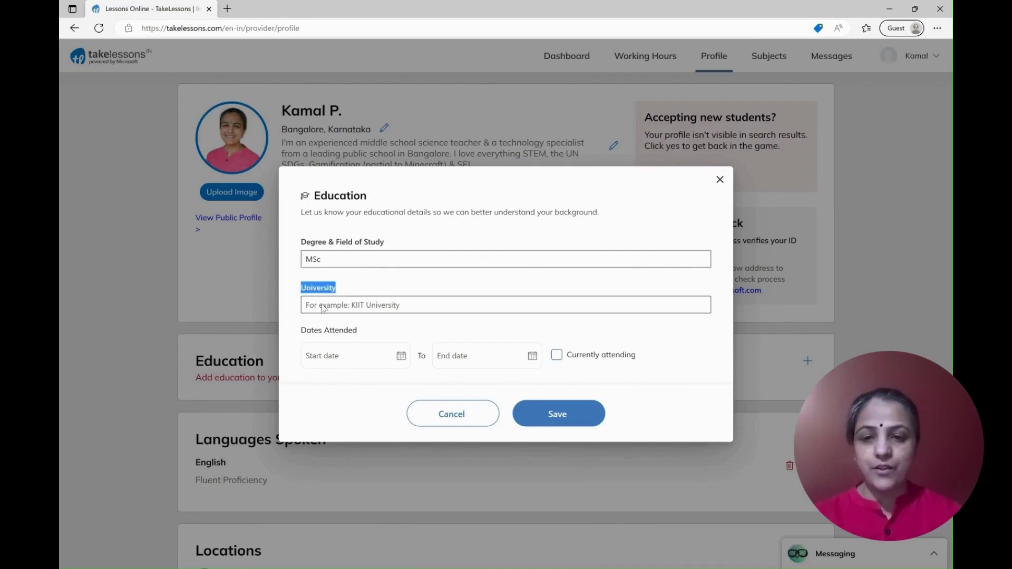
left_click(326, 304)
type("D")
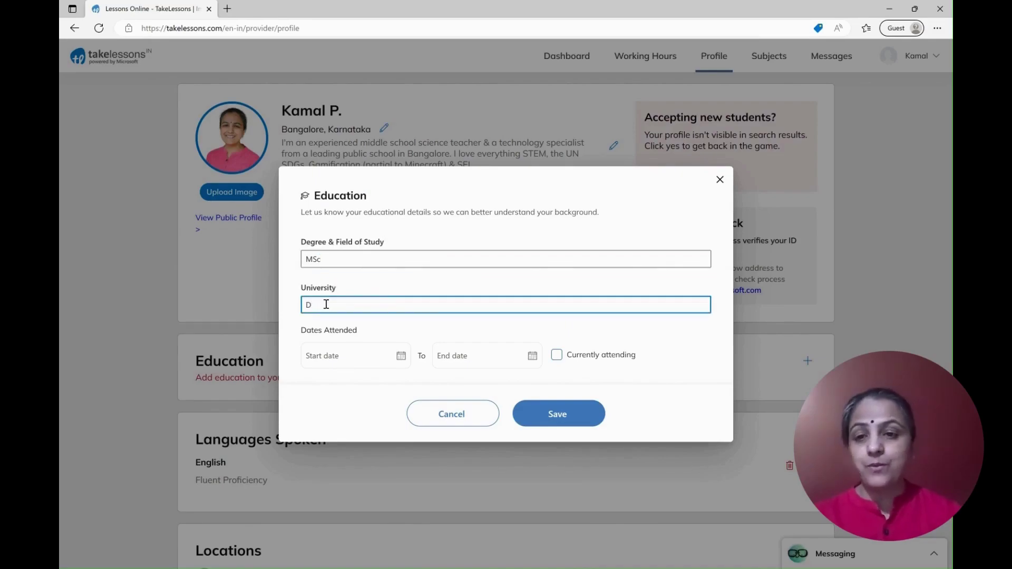
type("elhi University")
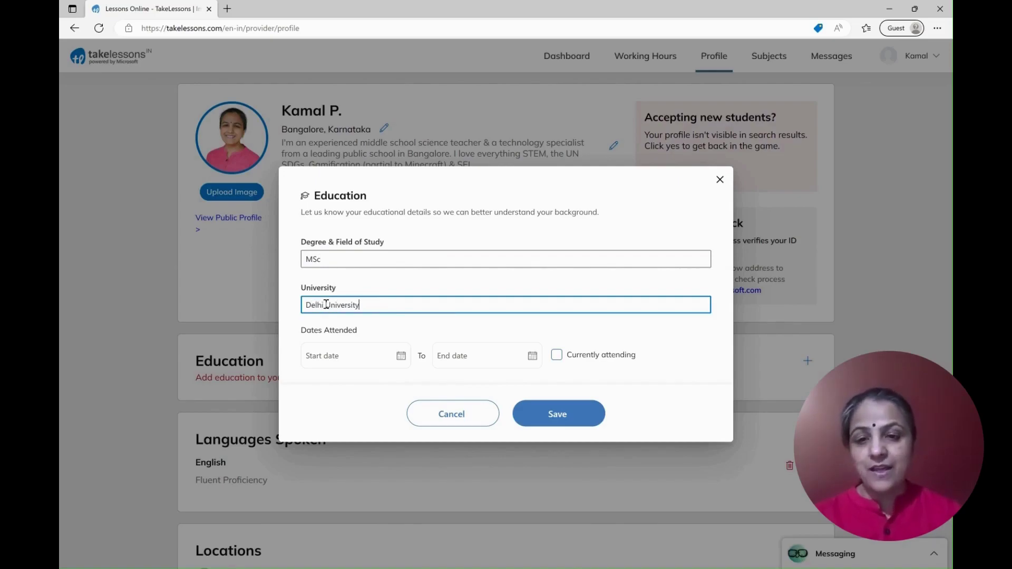
Set the education start date to March 15, 1995
left_click(401, 356)
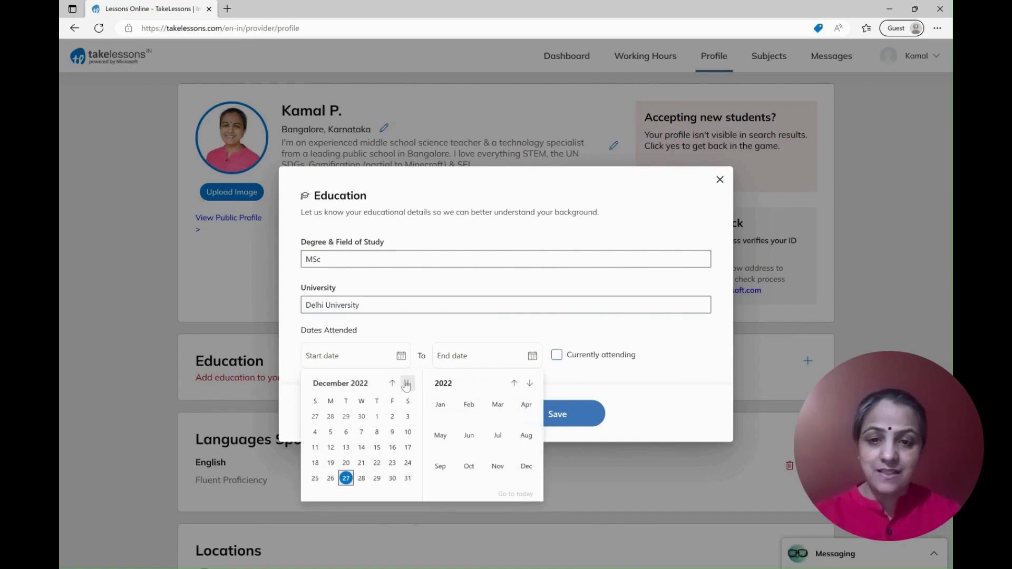
left_click(514, 384)
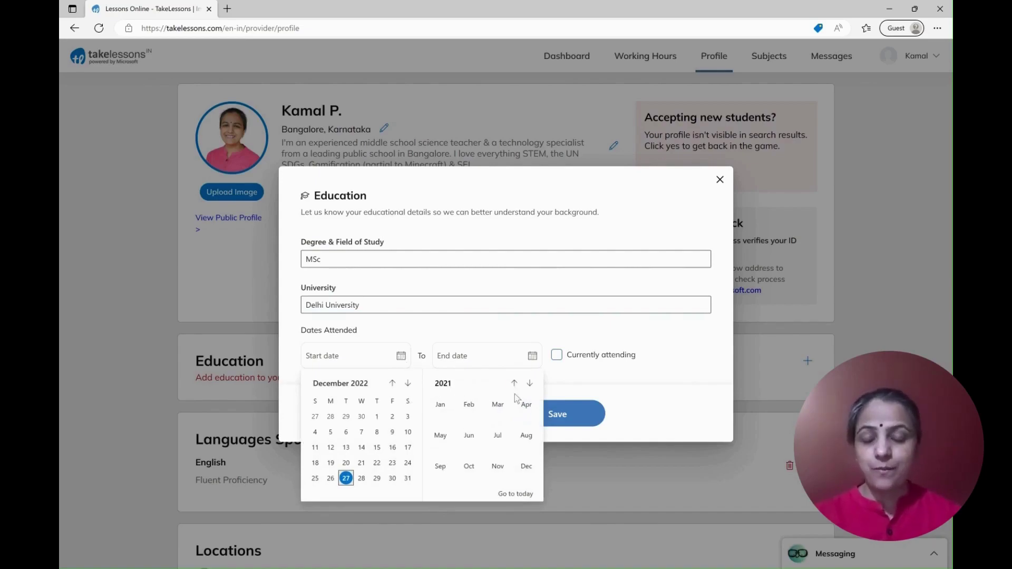
left_click(514, 383)
left_click(514, 383)
left_click(513, 383)
left_click(514, 383)
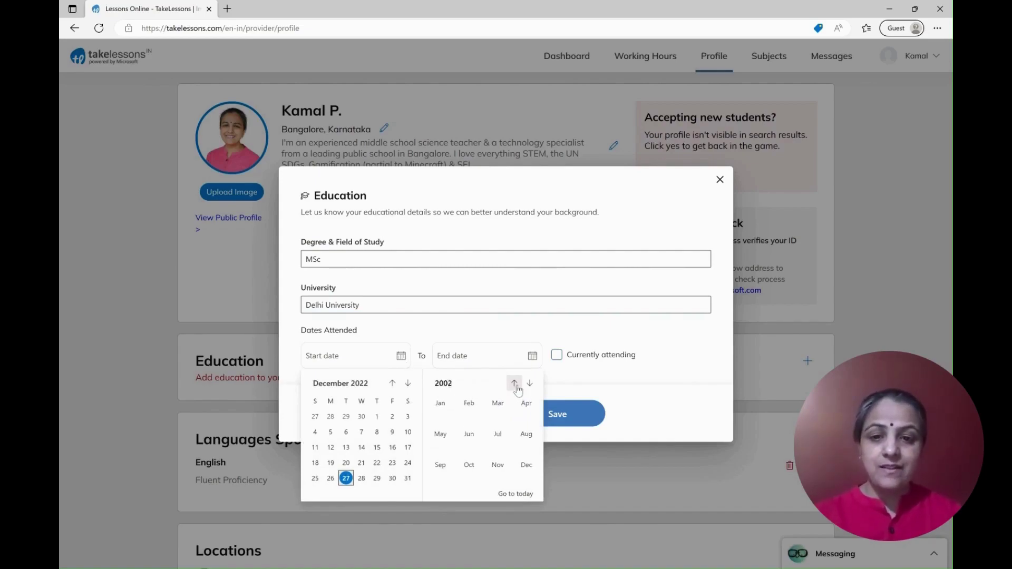
left_click(514, 383)
left_click(514, 384)
left_click(513, 383)
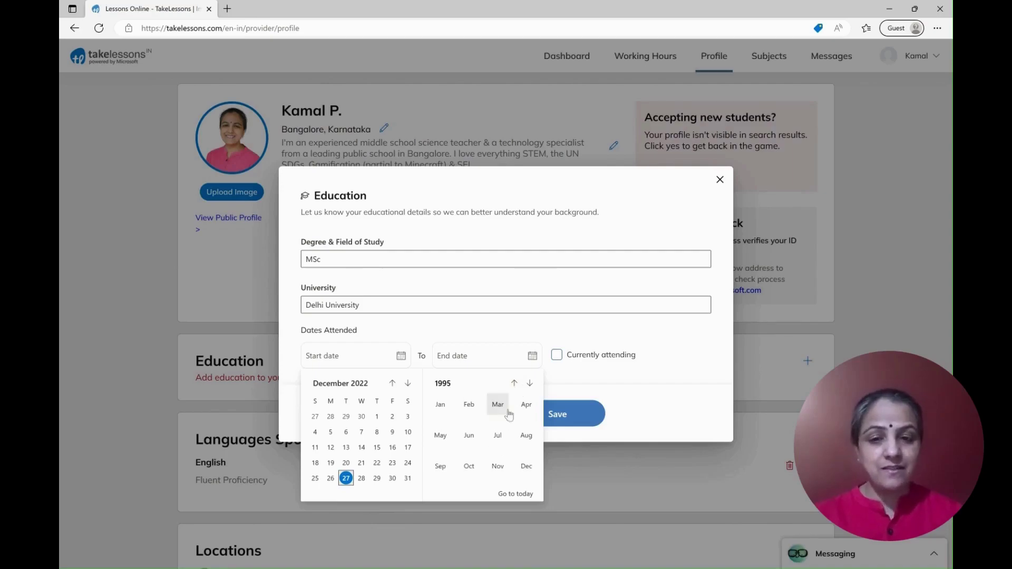
left_click(497, 404)
left_click(362, 447)
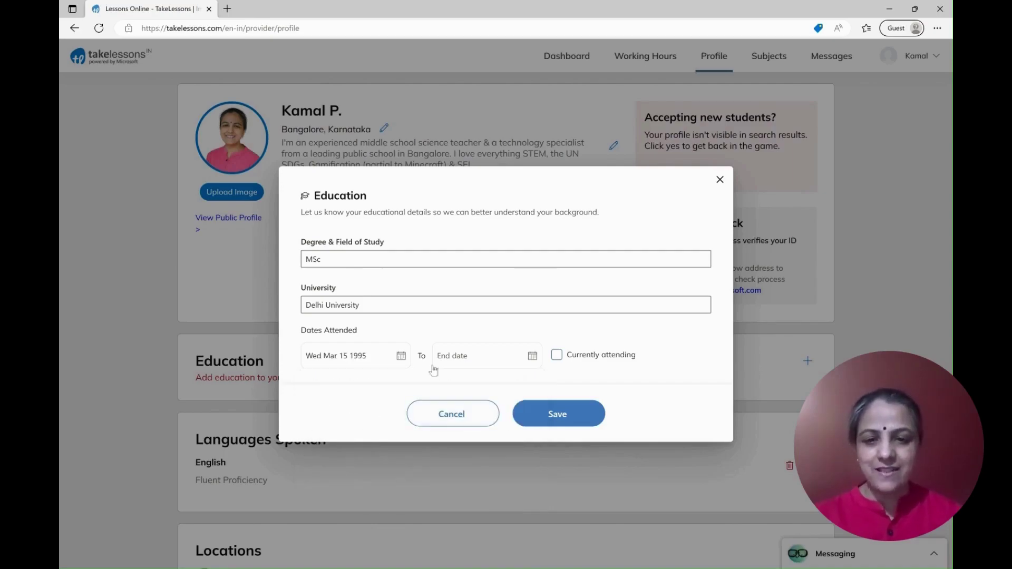
Set the end date to March 15, 1997 and save the MSc entry
left_click(532, 356)
left_click(646, 383)
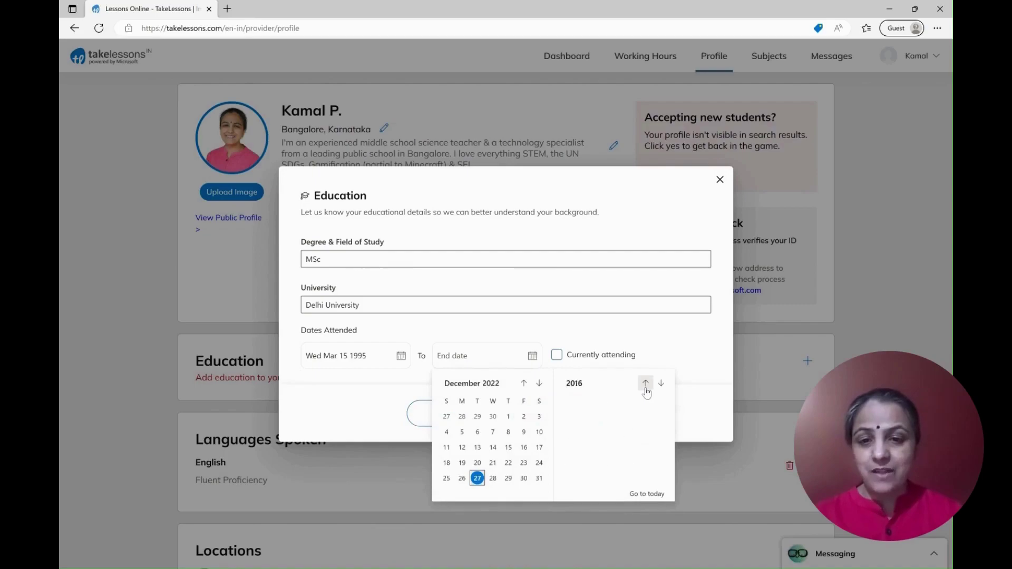
left_click(646, 383)
left_click(646, 383)
left_click(646, 383)
left_click(646, 383)
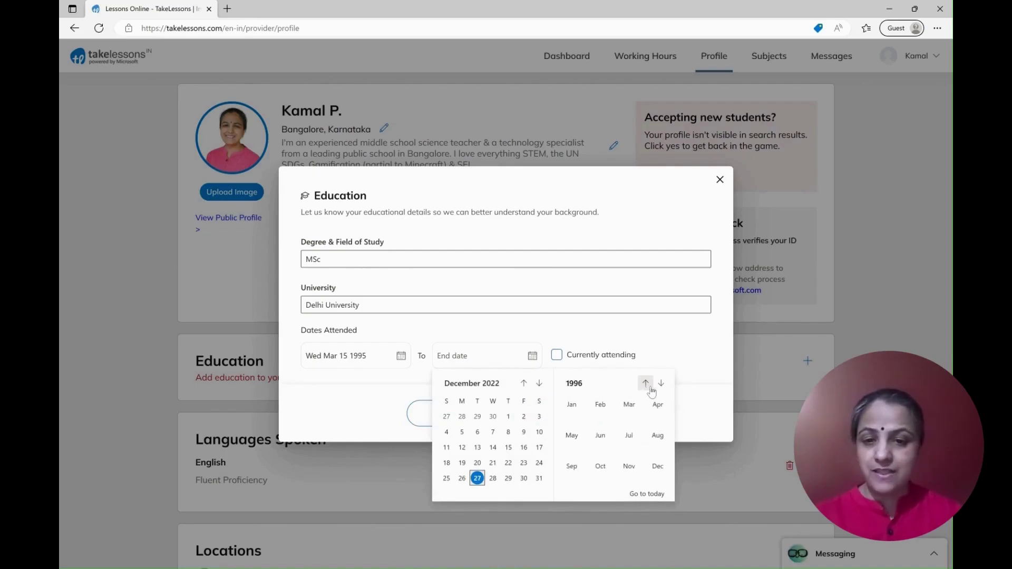
left_click(661, 383)
left_click(629, 404)
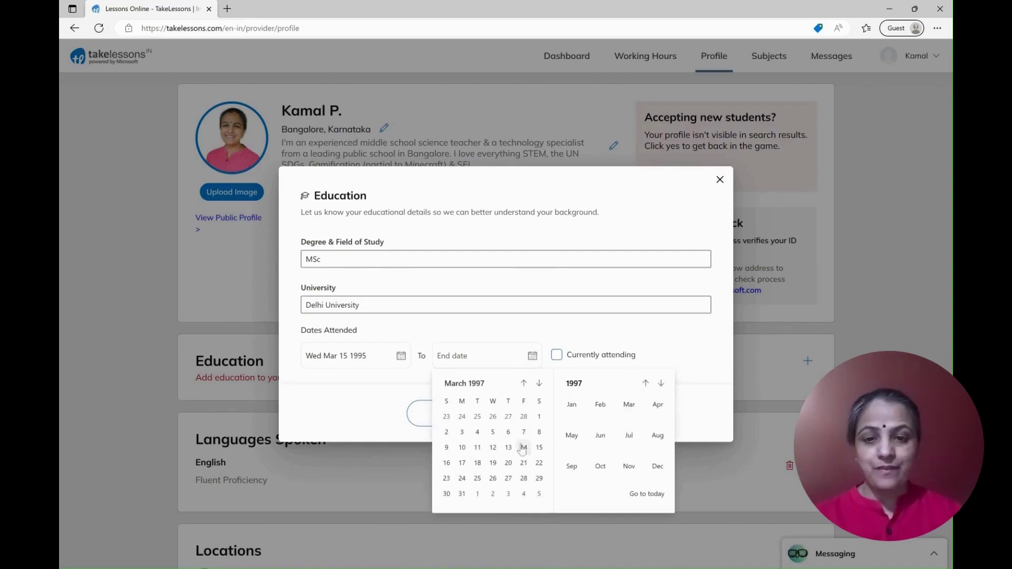
left_click(539, 447)
left_click(563, 412)
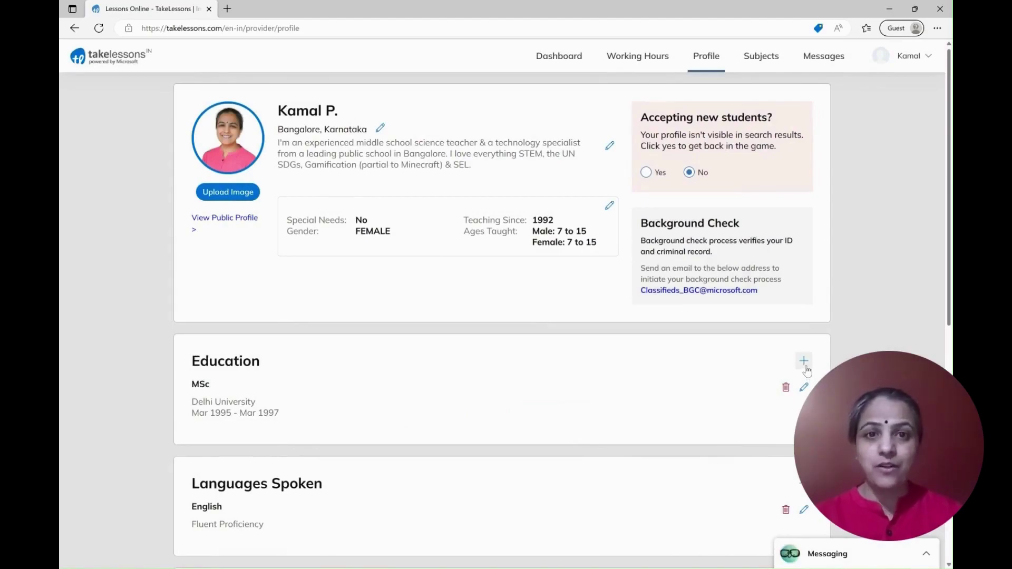
Start another education entry with degree BEd and university Delhi University
left_click(803, 361)
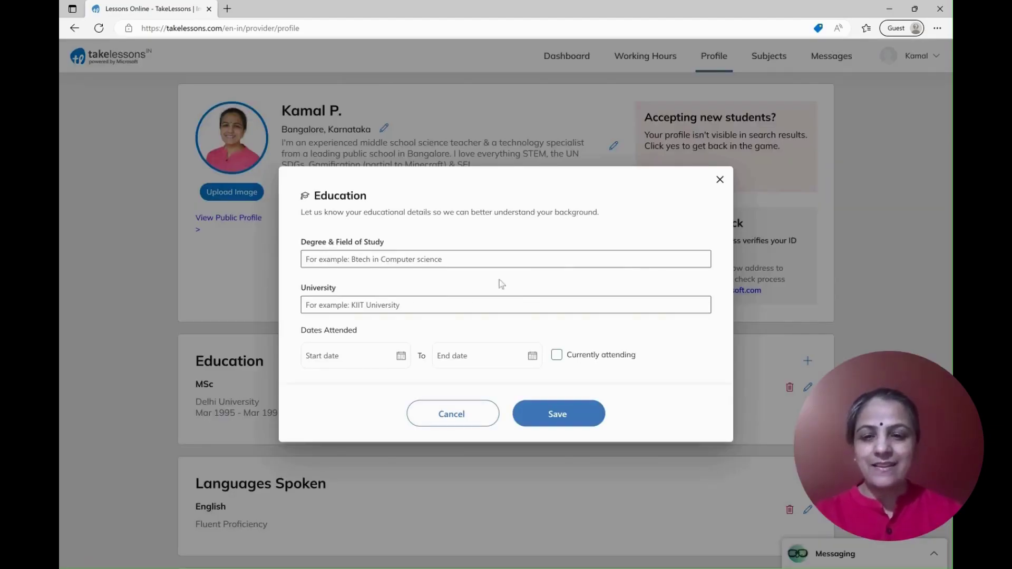
left_click(498, 262)
type("BEd")
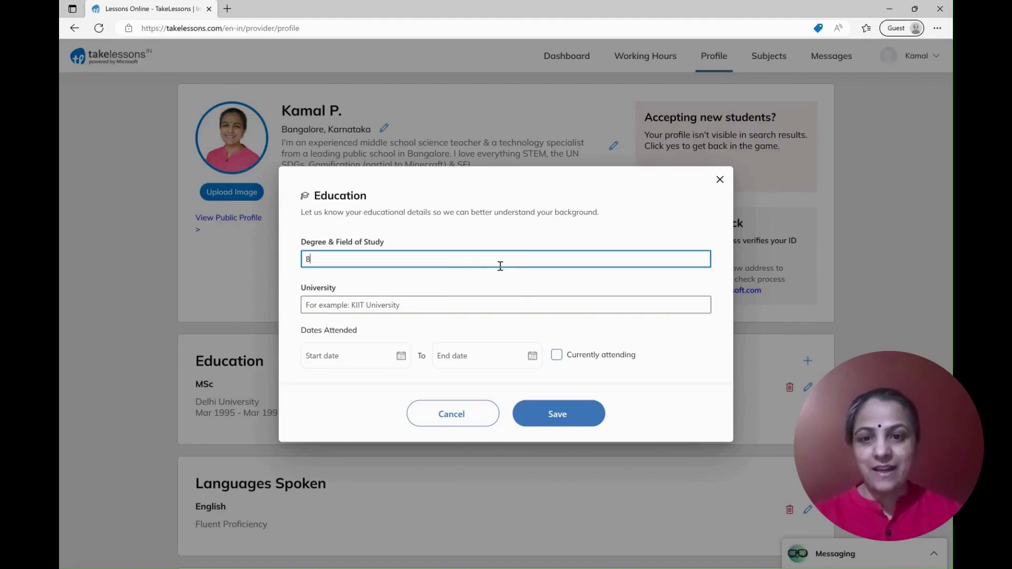
left_click(457, 303)
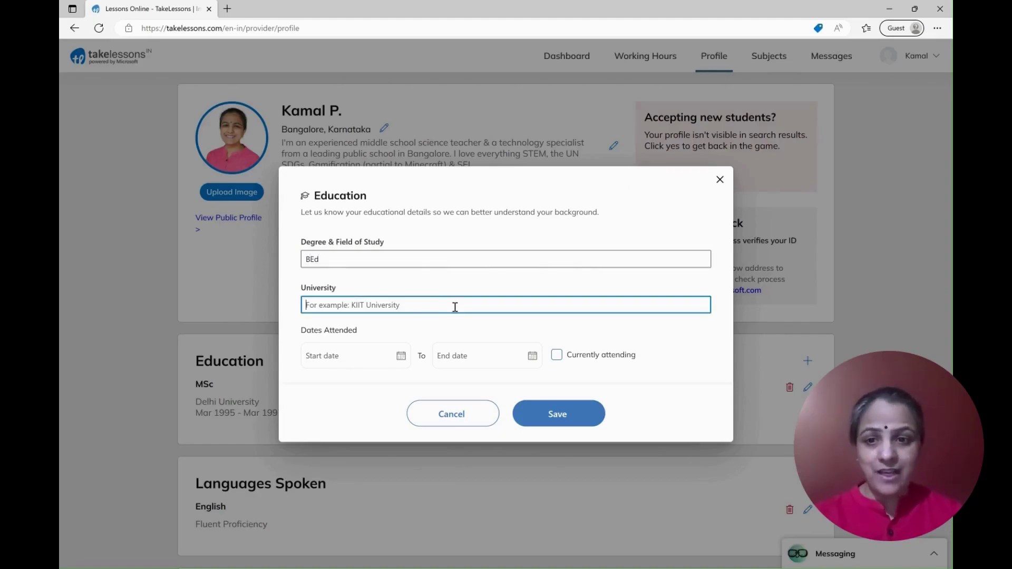
type("Delhi ")
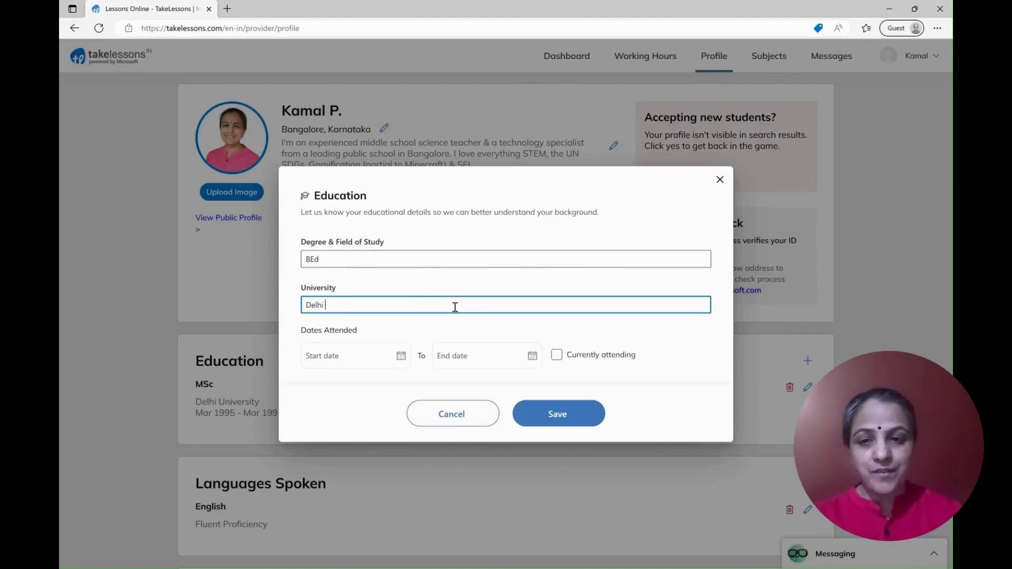
type("Universi")
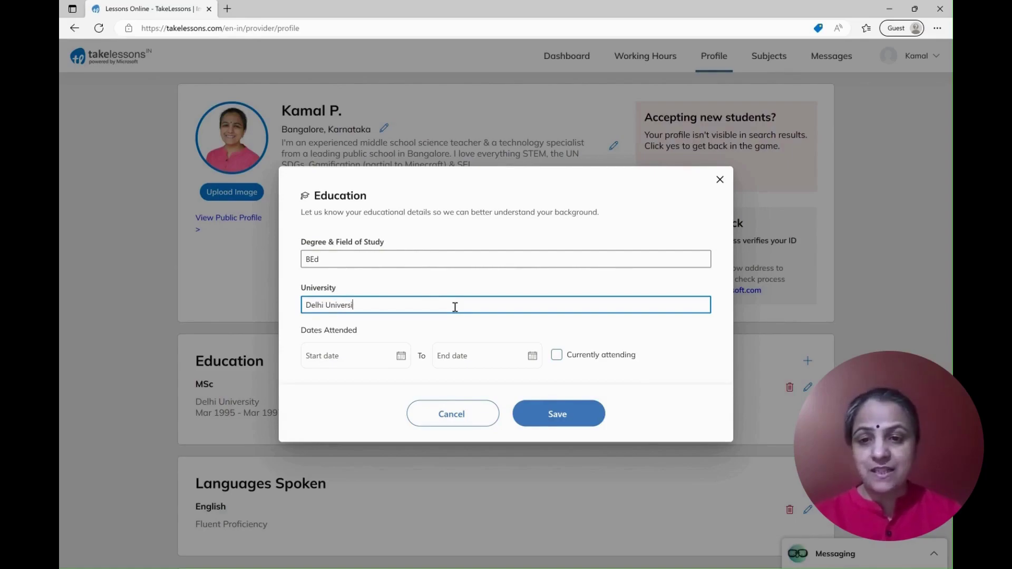
type("ty")
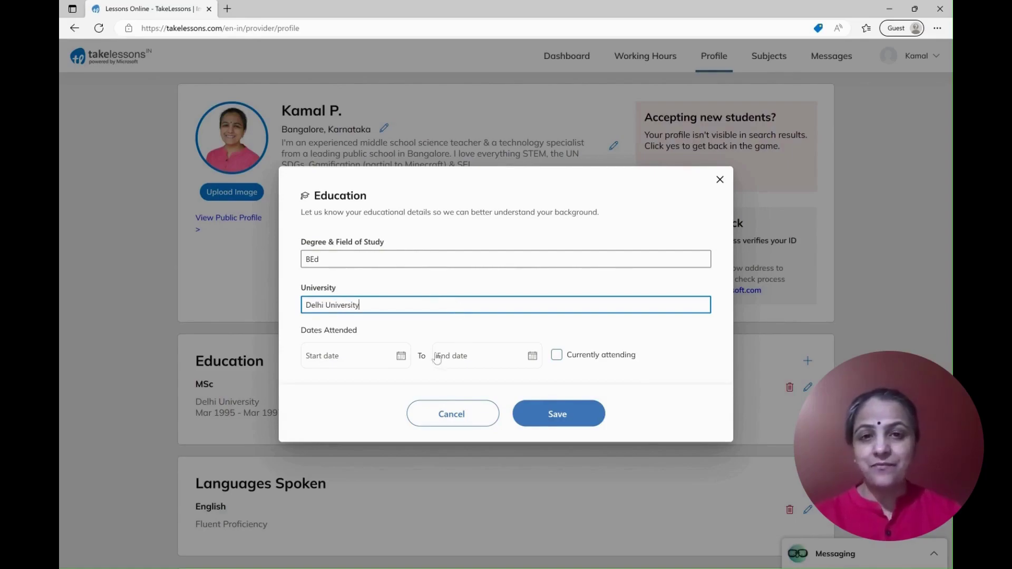
Set the BEd start date to March 16, 1997
left_click(401, 355)
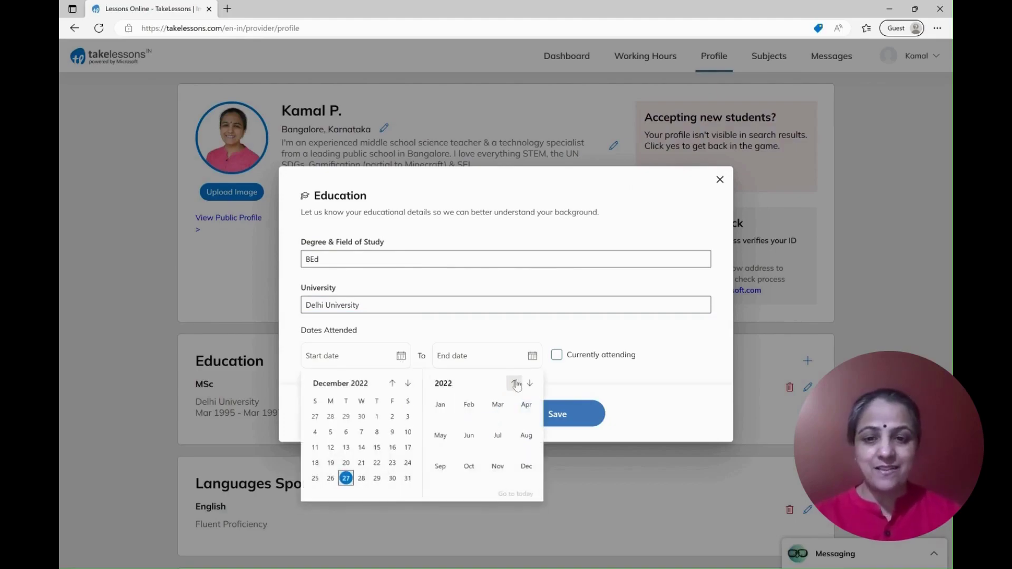
left_click(515, 383)
left_click(514, 383)
left_click(514, 383)
left_click(515, 383)
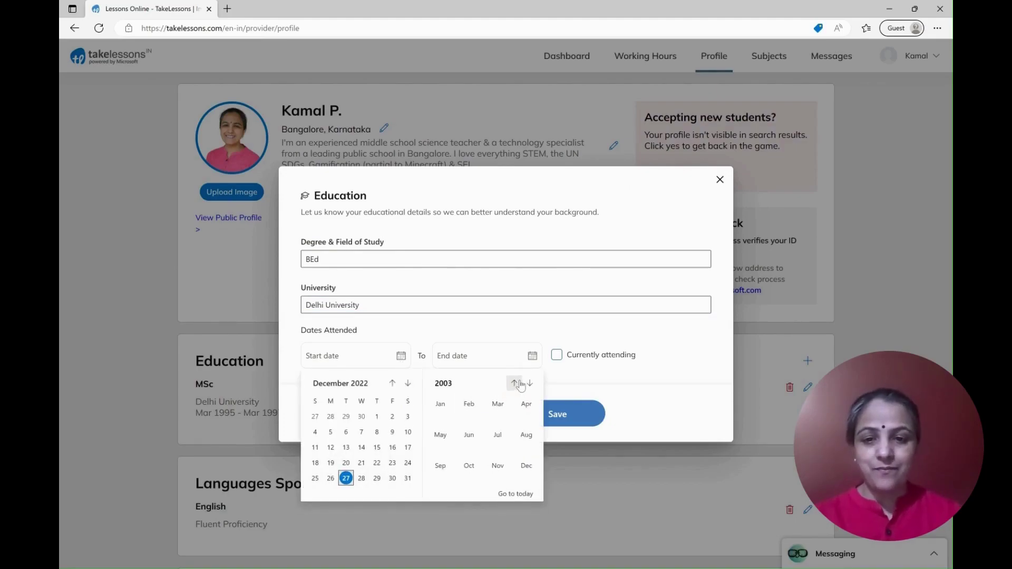
left_click(515, 383)
left_click(514, 383)
left_click(515, 383)
left_click(514, 383)
left_click(514, 383)
left_click(515, 383)
left_click(498, 405)
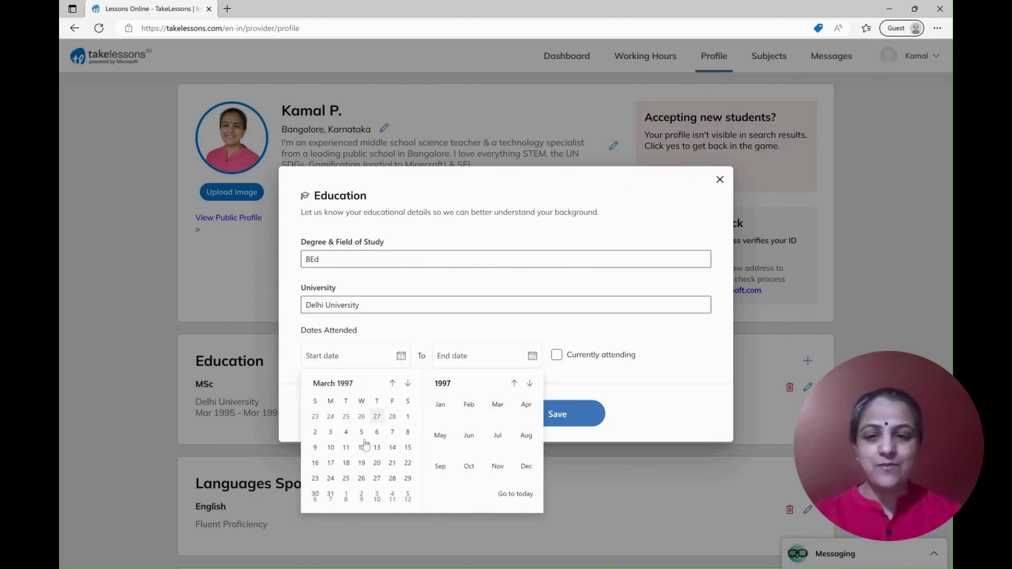
left_click(315, 462)
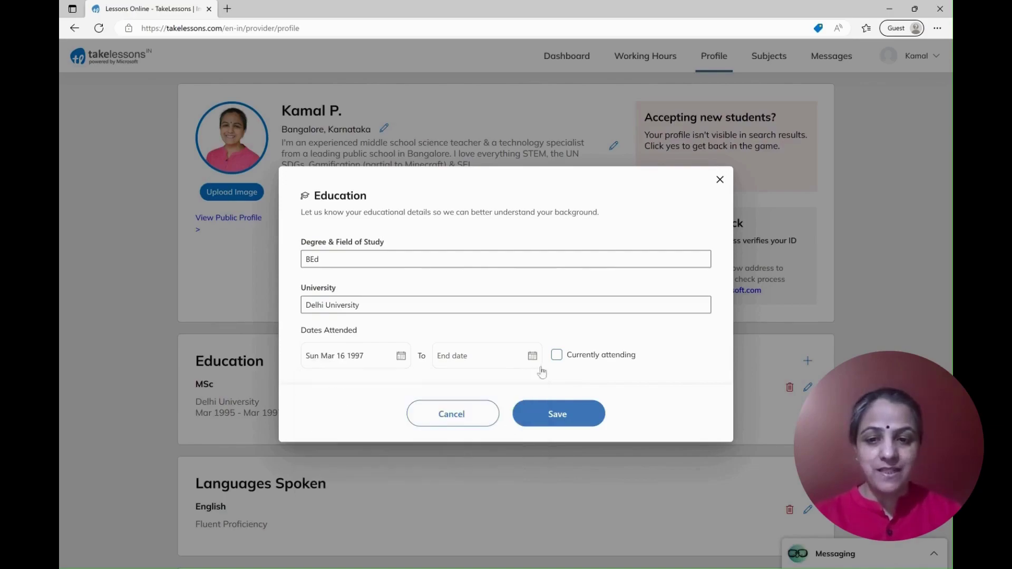
Set the end date to March 16, 1998 and save the BEd entry
left_click(532, 357)
left_click(644, 383)
left_click(644, 384)
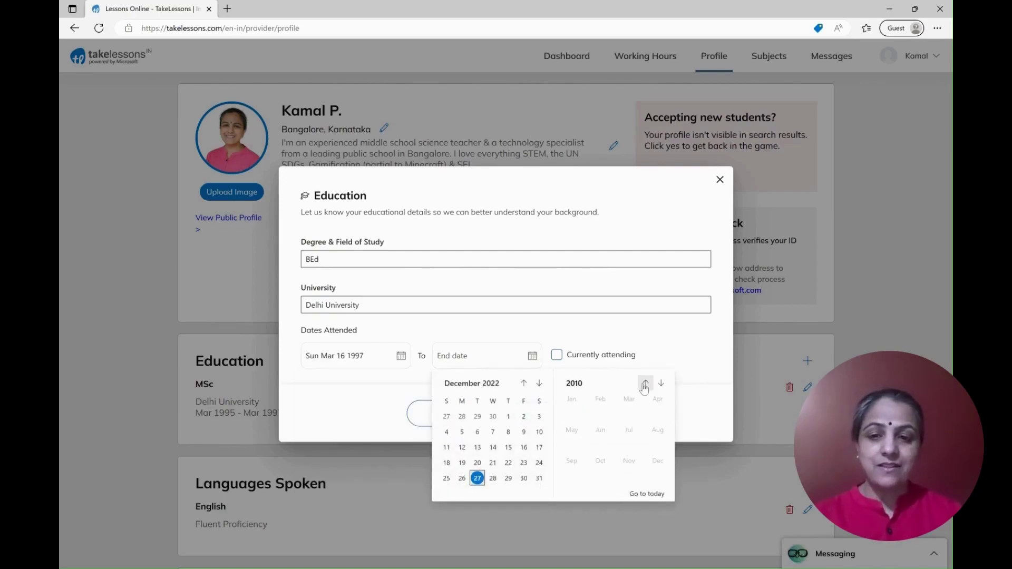
left_click(644, 384)
left_click(644, 383)
left_click(644, 383)
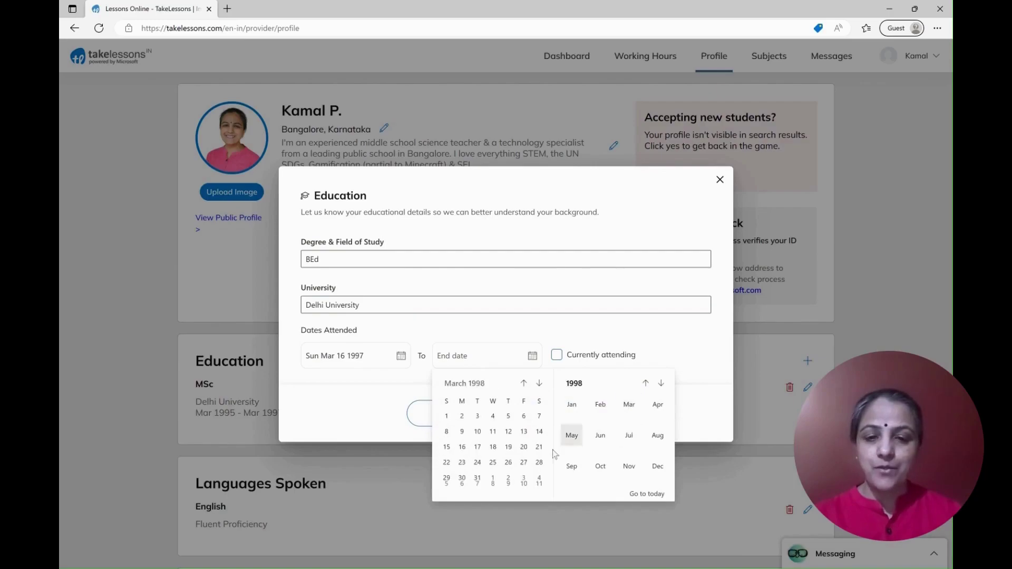
left_click(462, 447)
left_click(568, 421)
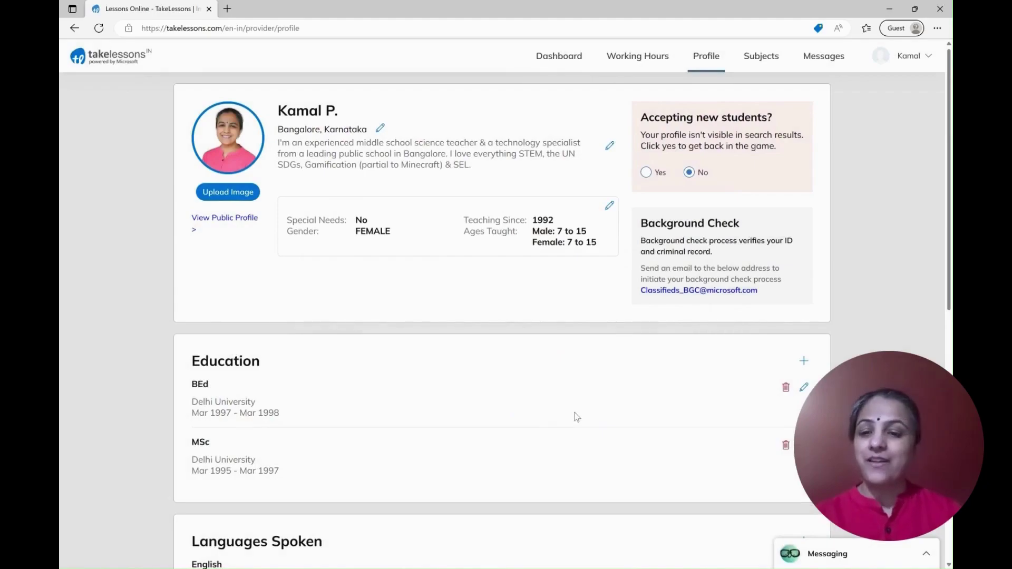
Add Hindi at FLUENT proficiency under Languages Spoken
scroll(641, 424, "down", 3)
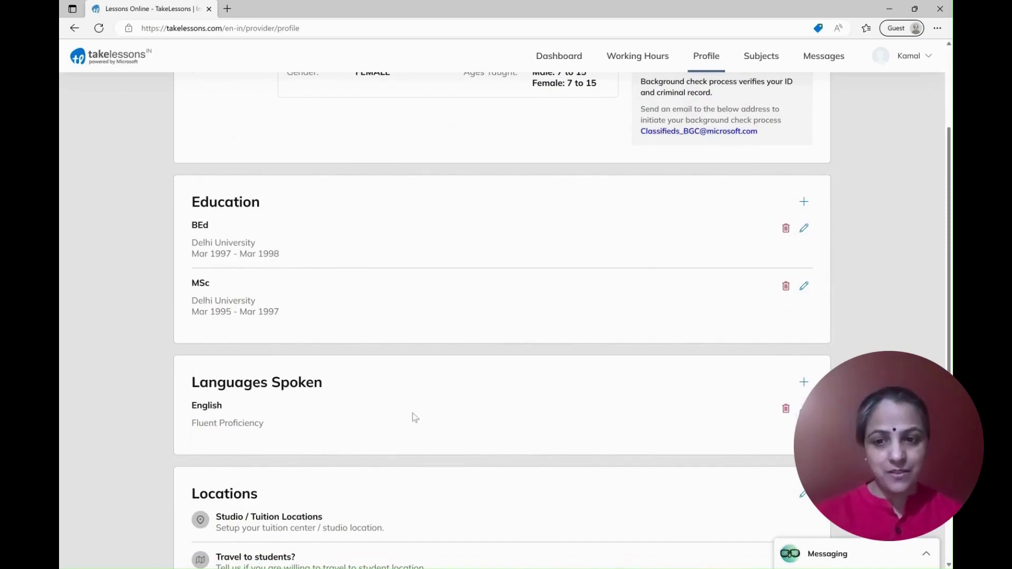
left_click_drag(192, 391, 323, 381)
left_click_drag(191, 408, 236, 415)
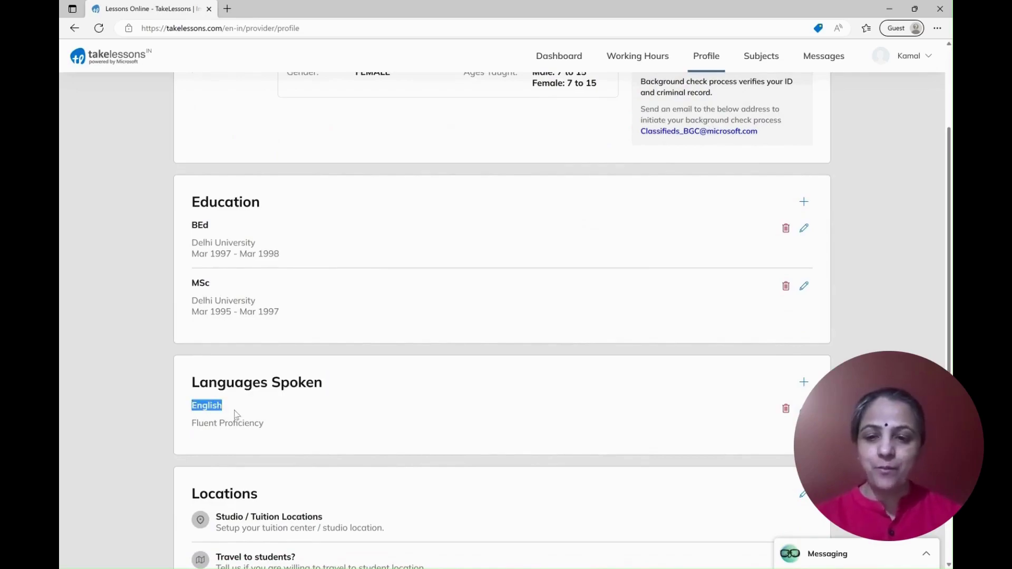
left_click(804, 383)
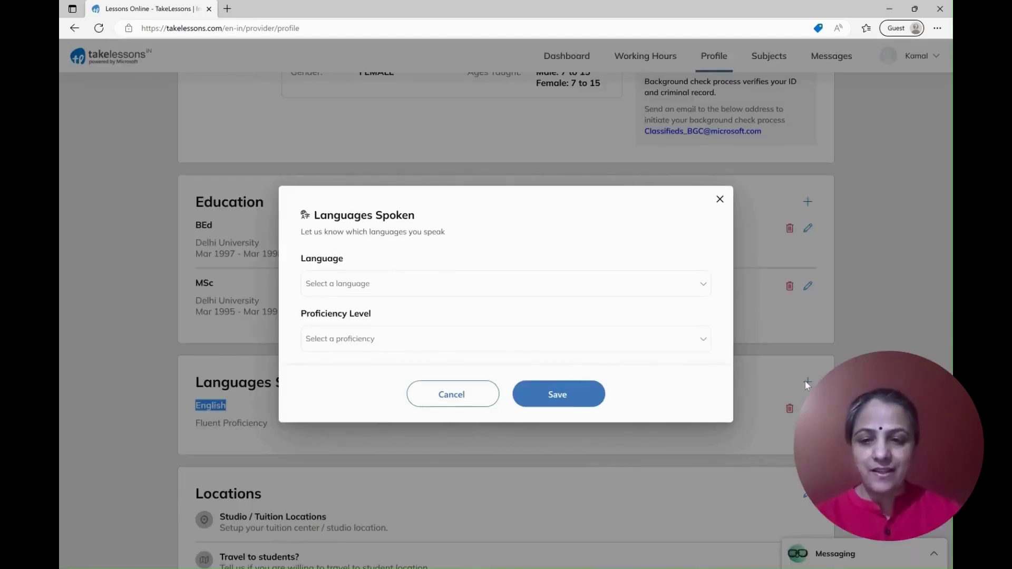
left_click(380, 284)
scroll(407, 380, "down", 3)
scroll(348, 421, "down", 9)
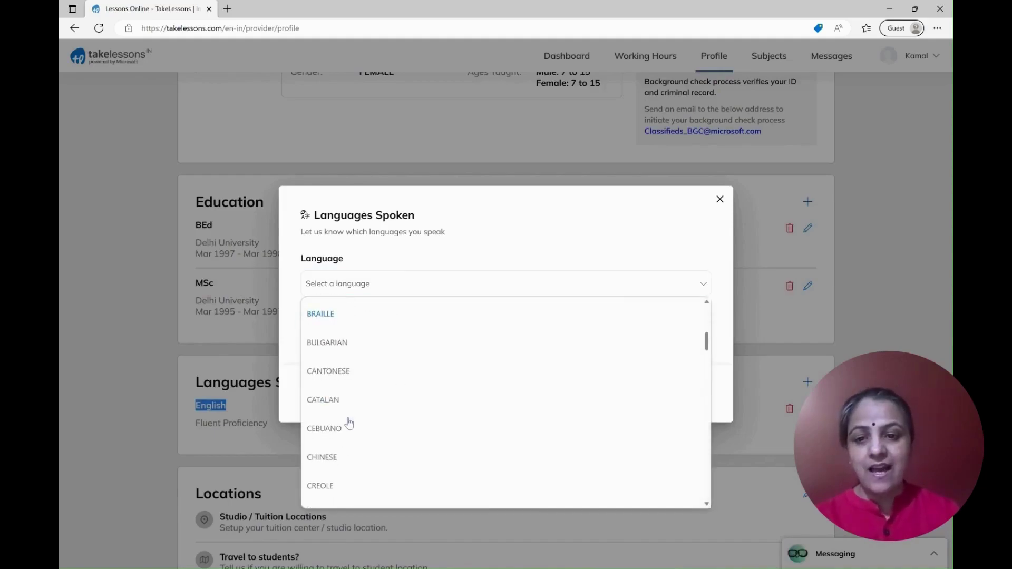
scroll(349, 422, "down", 4)
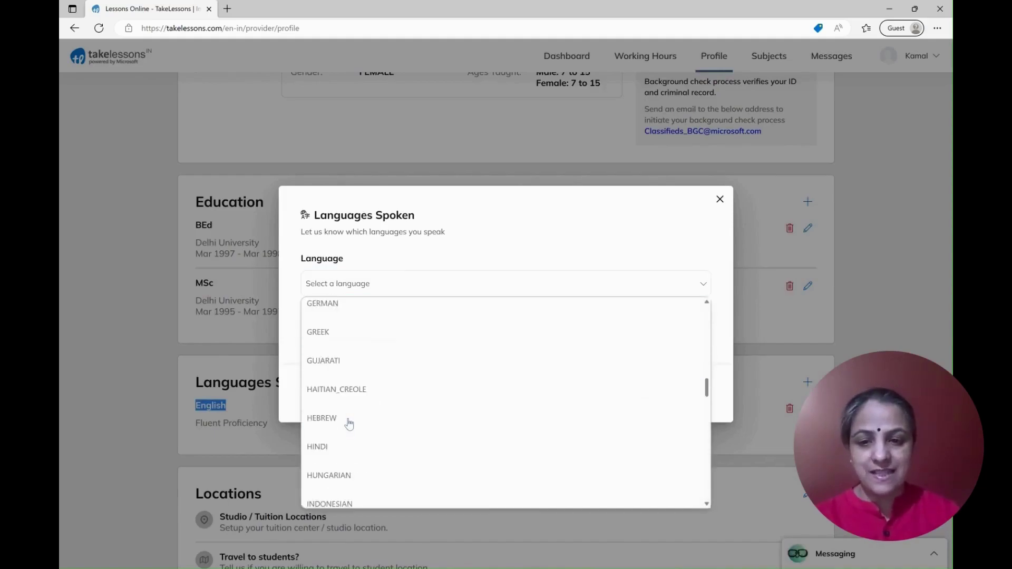
left_click(352, 431)
left_click(378, 338)
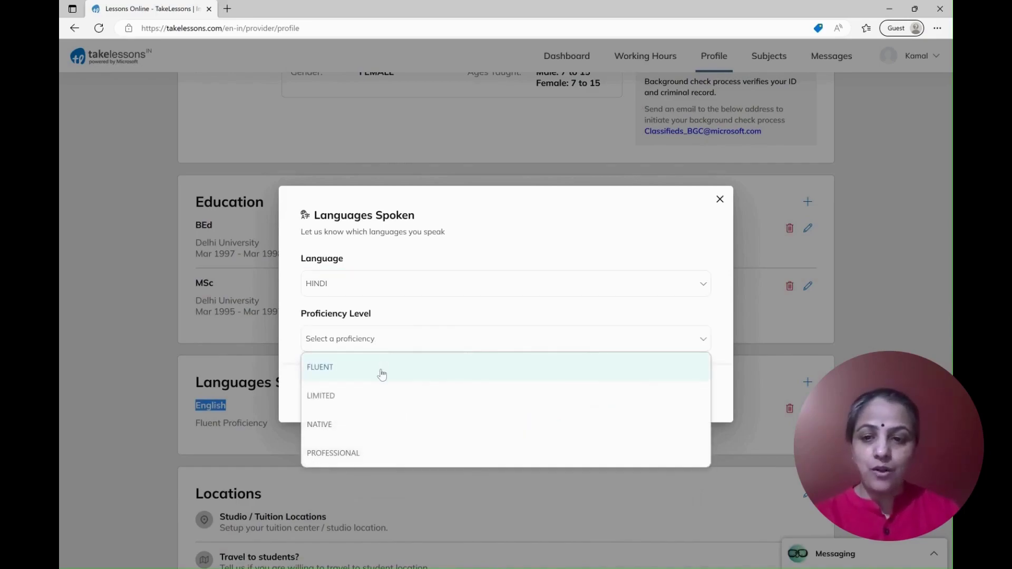
left_click(382, 374)
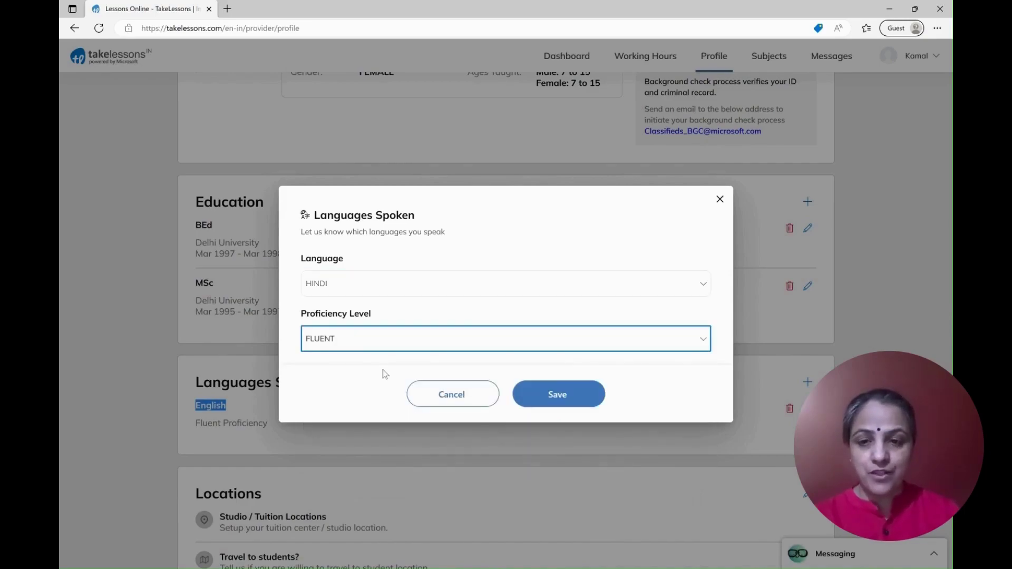
left_click(529, 393)
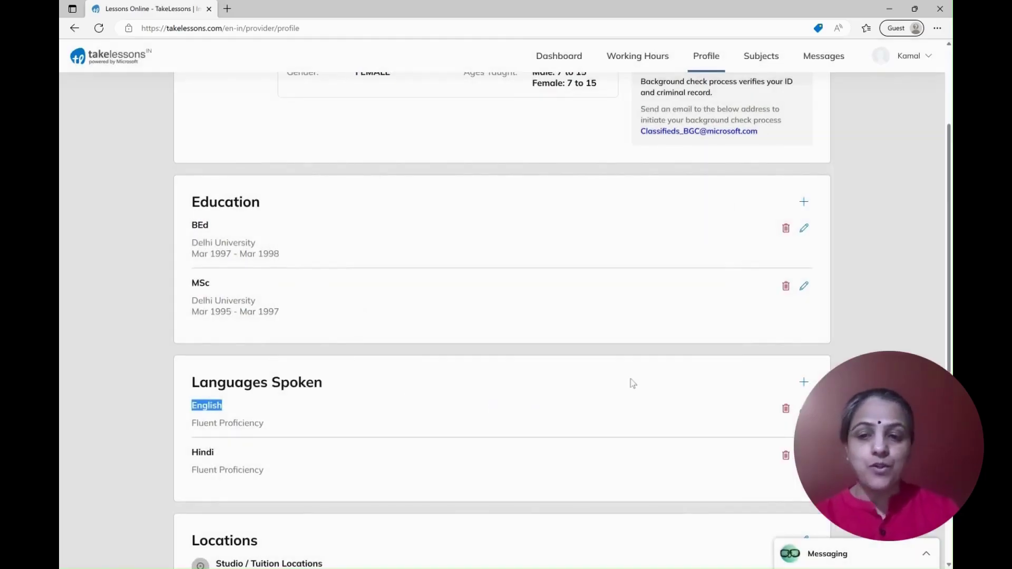
Add Punjabi at FLUENT proficiency as a further spoken language
left_click(804, 384)
left_click(394, 290)
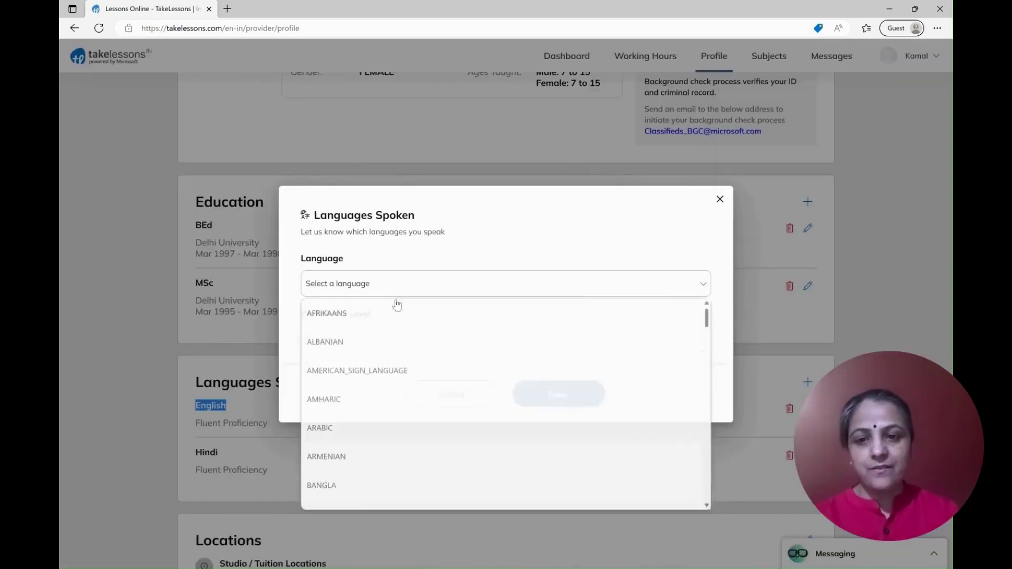
scroll(484, 411, "down", 10)
scroll(483, 410, "down", 10)
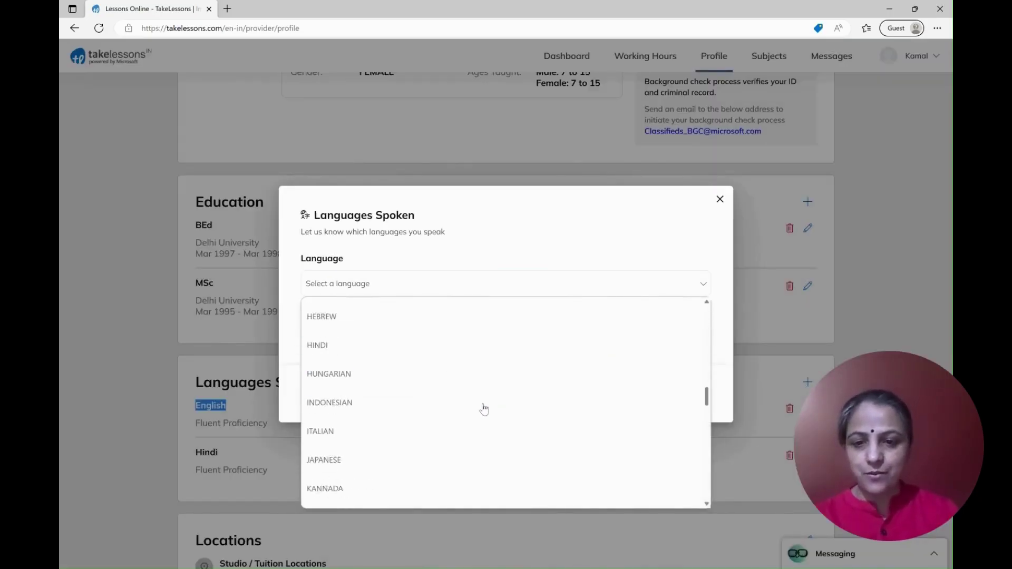
scroll(481, 410, "down", 4)
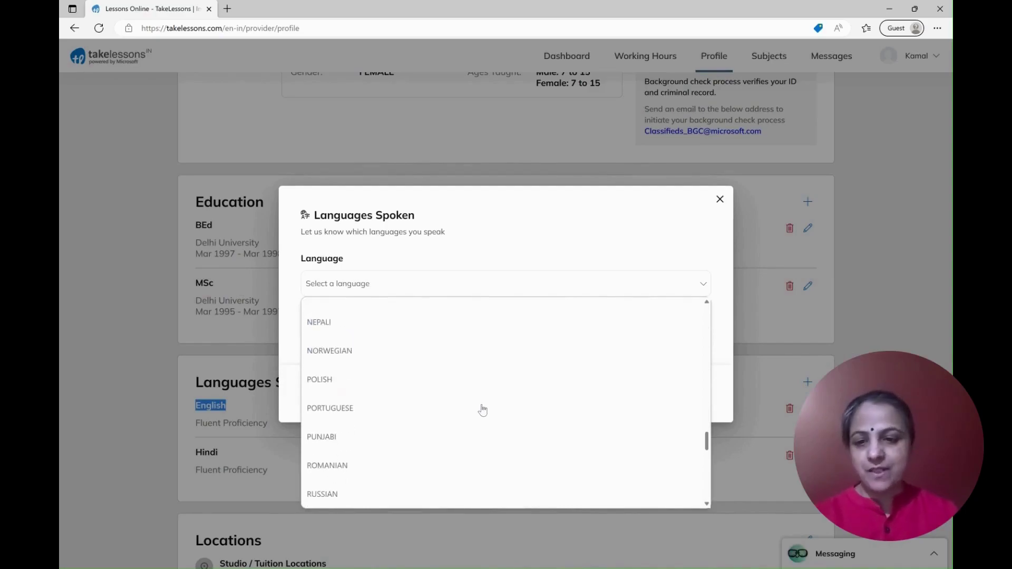
left_click(319, 402)
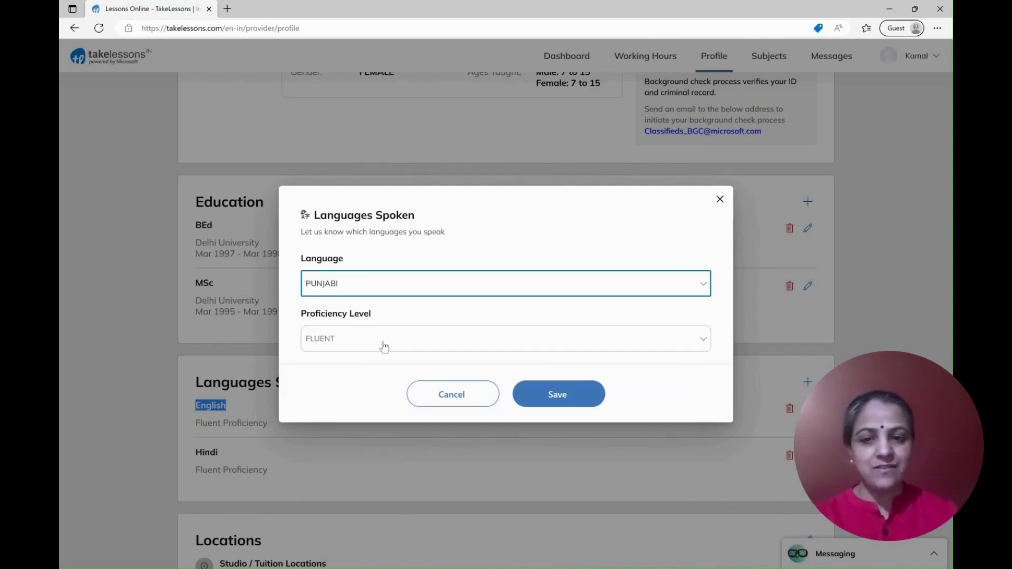
left_click(384, 343)
left_click(360, 366)
left_click(551, 385)
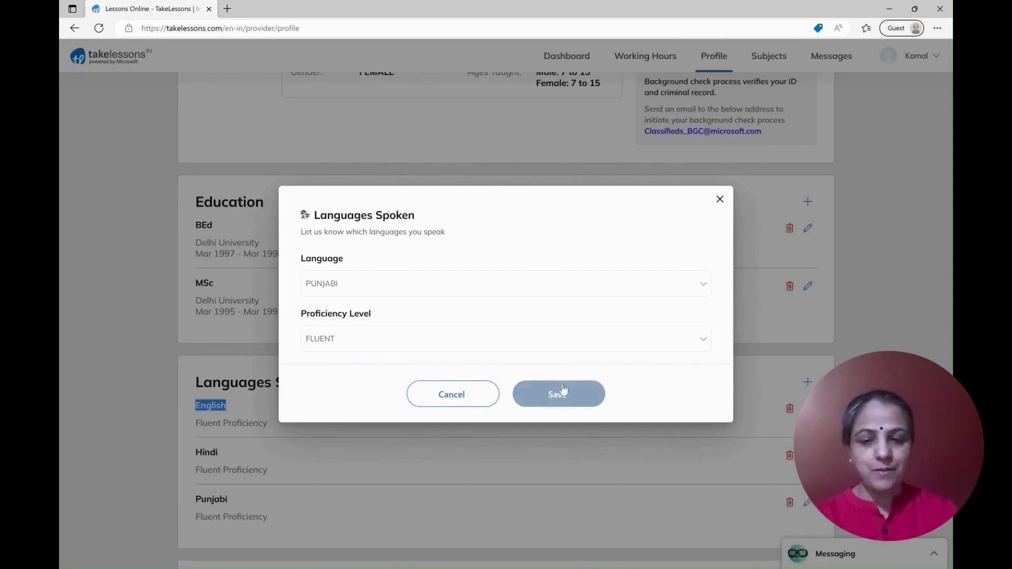
scroll(585, 406, "down", 5)
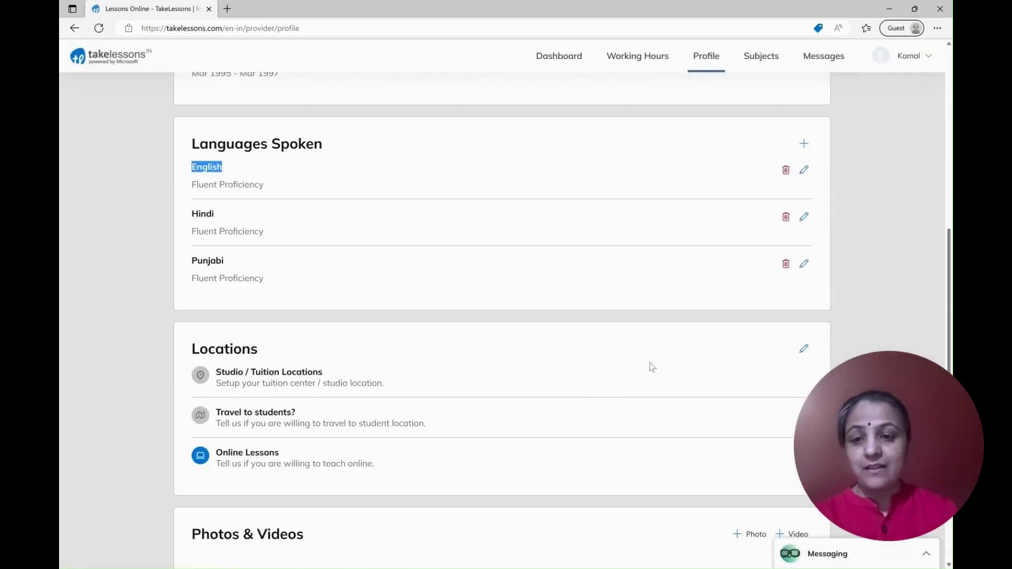
left_click(261, 353)
left_click_drag(260, 353, 190, 353)
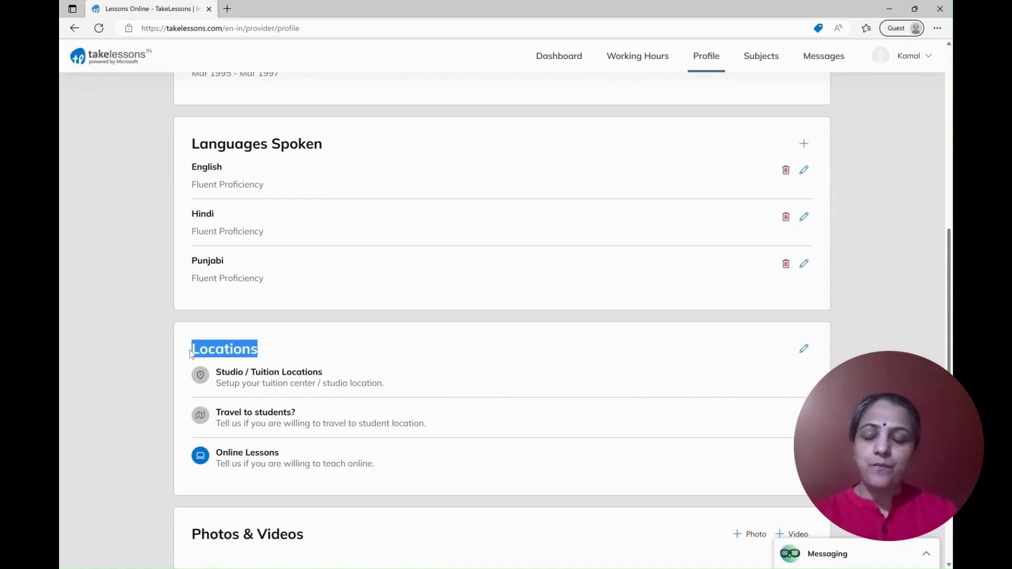
left_click_drag(327, 373, 220, 372)
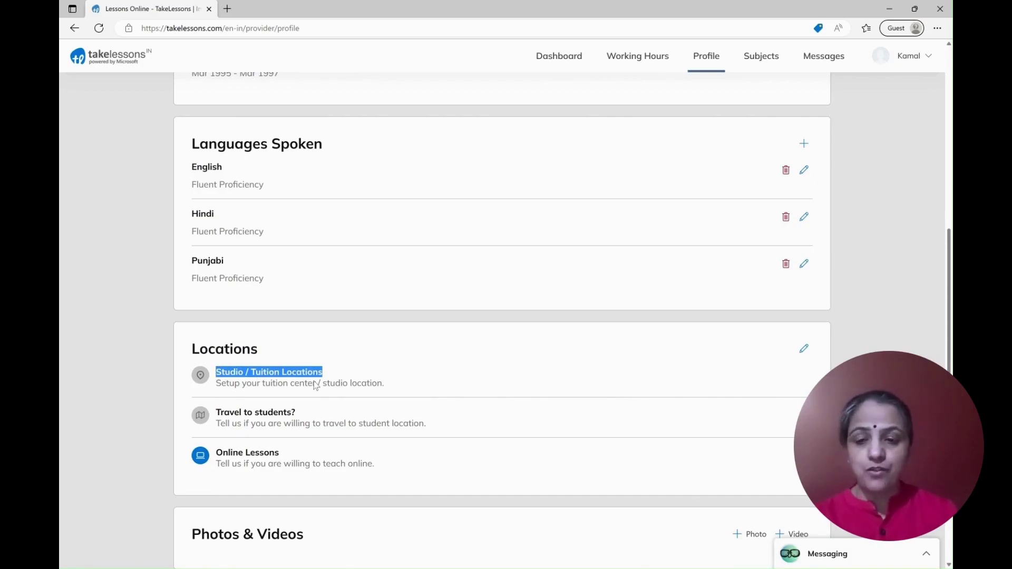
left_click_drag(296, 412, 216, 412)
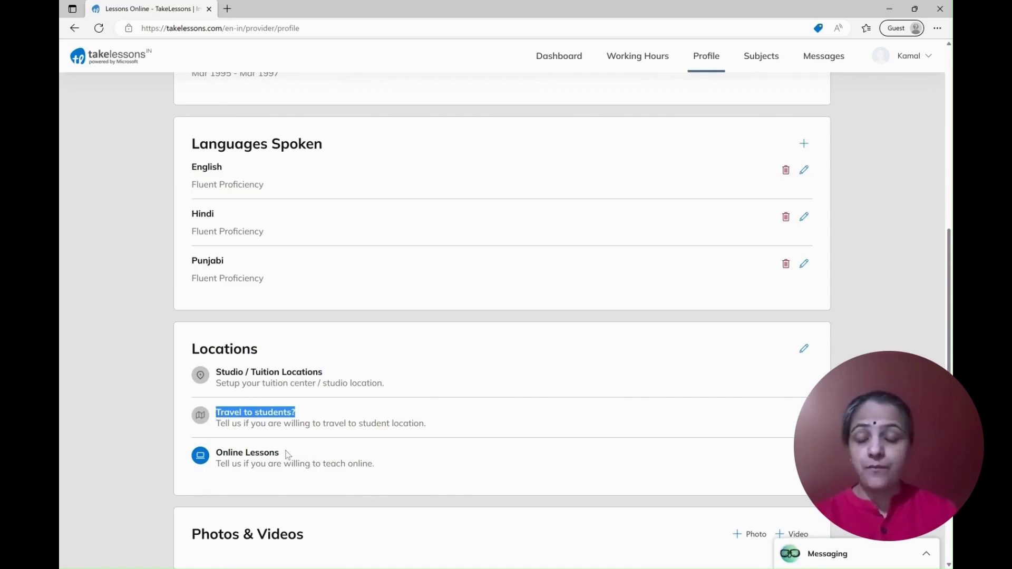
left_click_drag(282, 453, 218, 453)
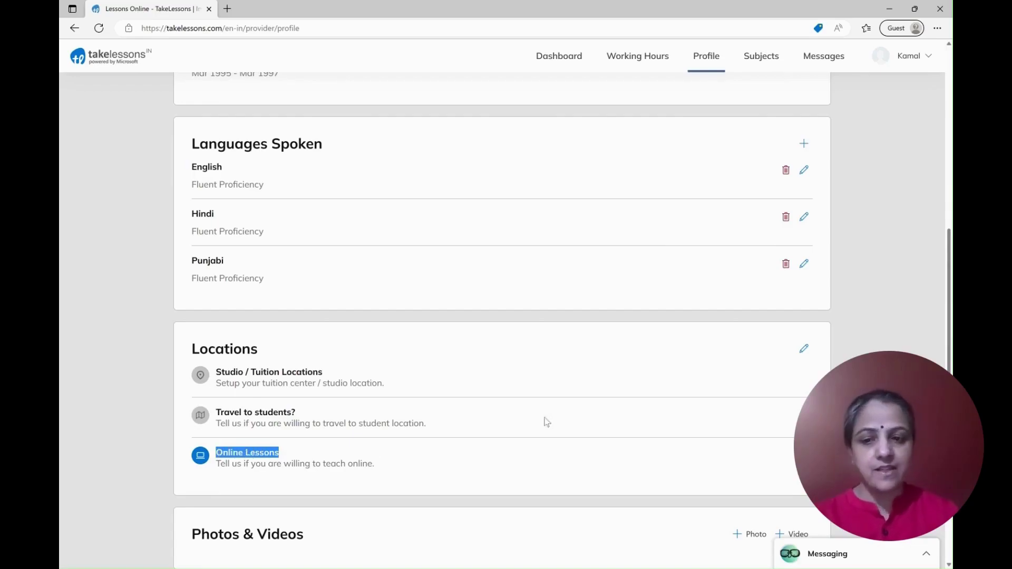
left_click(805, 351)
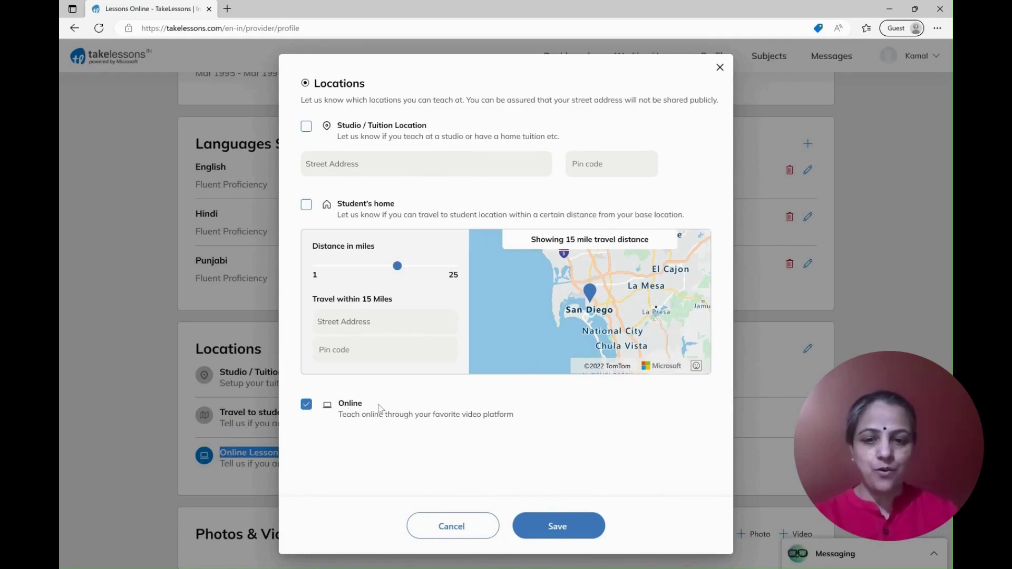
left_click(477, 535)
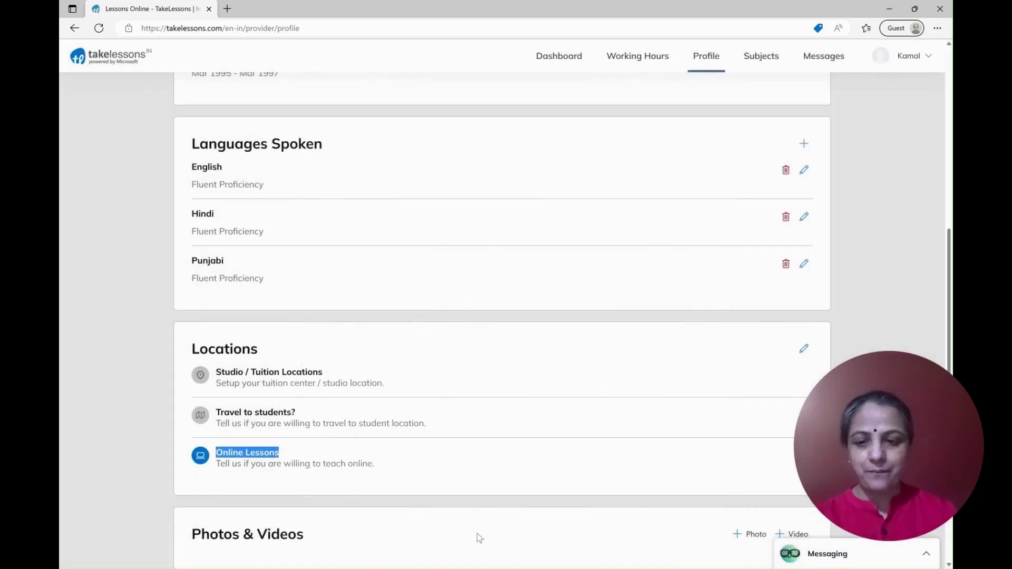
Add a first YouTube video link under Photos & Videos and save it
scroll(472, 477, "down", 2)
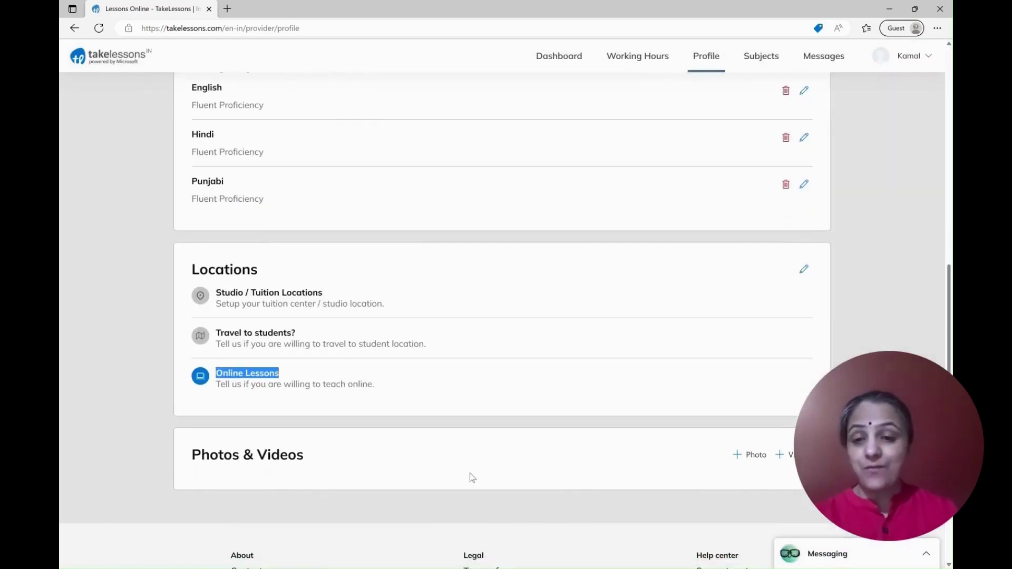
left_click_drag(311, 461, 186, 466)
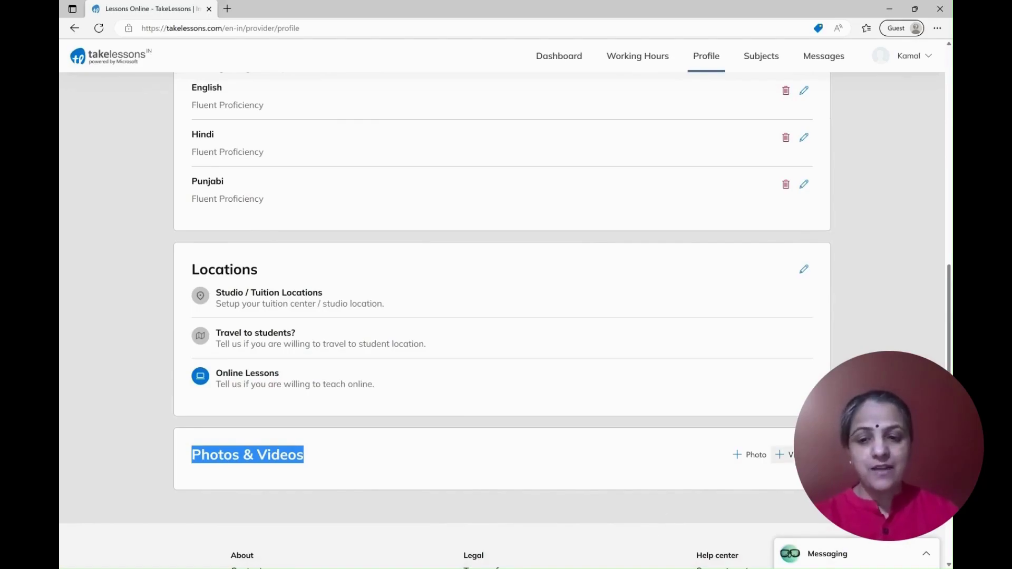
left_click(799, 454)
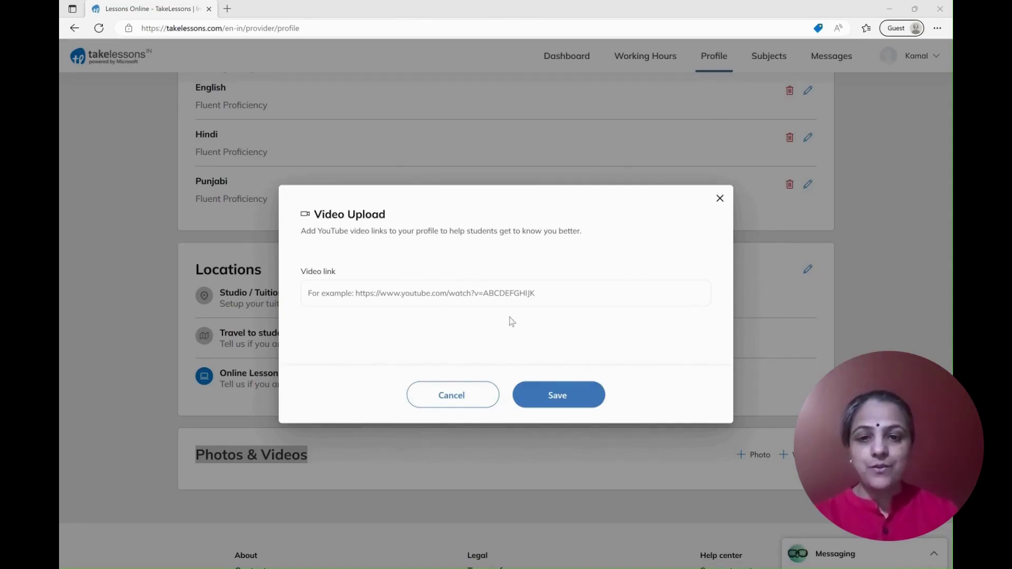
left_click(514, 290)
type("https://youtu.be/q6EI3J3vi00")
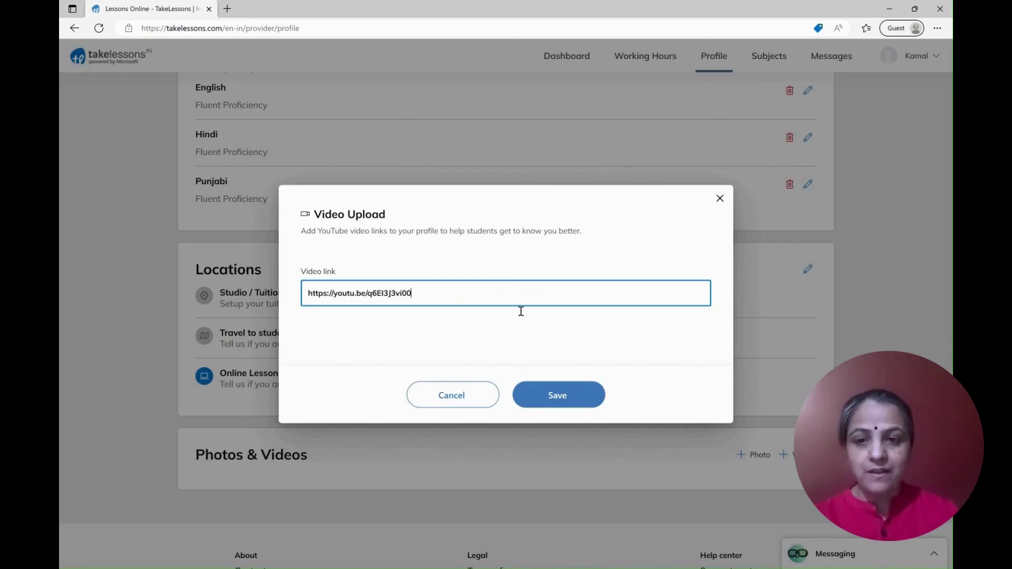
left_click(562, 393)
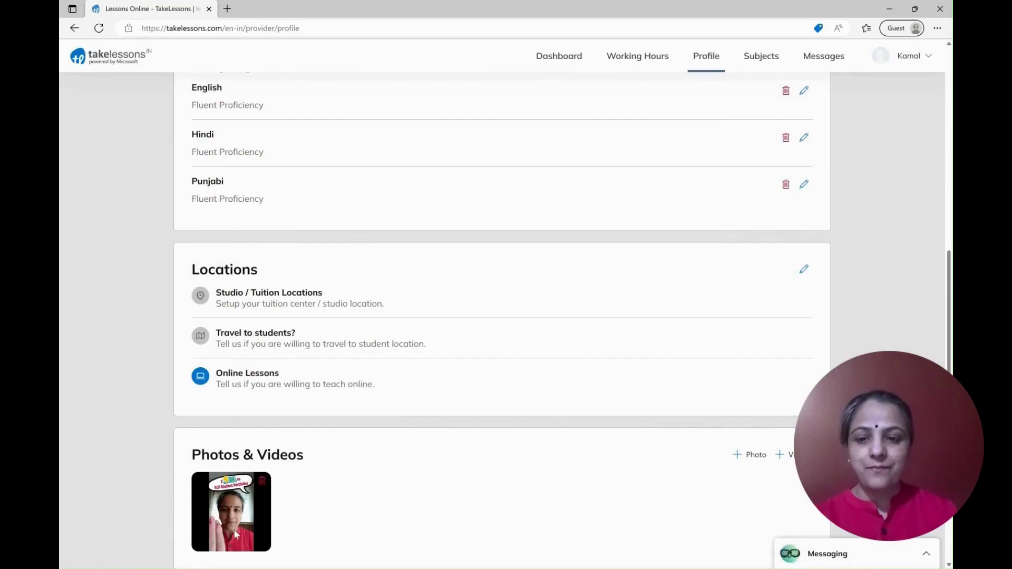
Add a second, different YouTube link as another video and save it
left_click(783, 455)
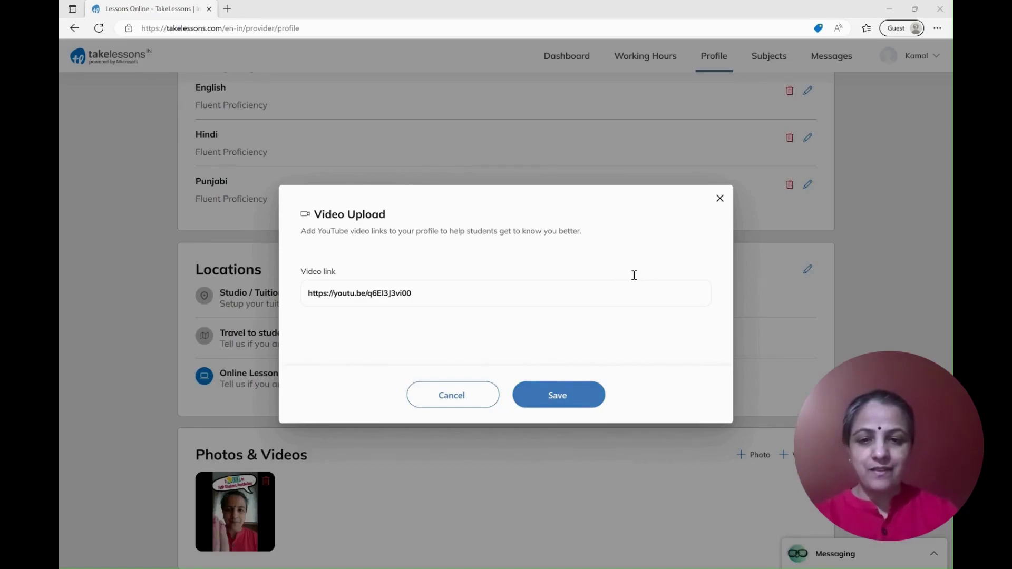
left_click_drag(434, 293, 312, 308)
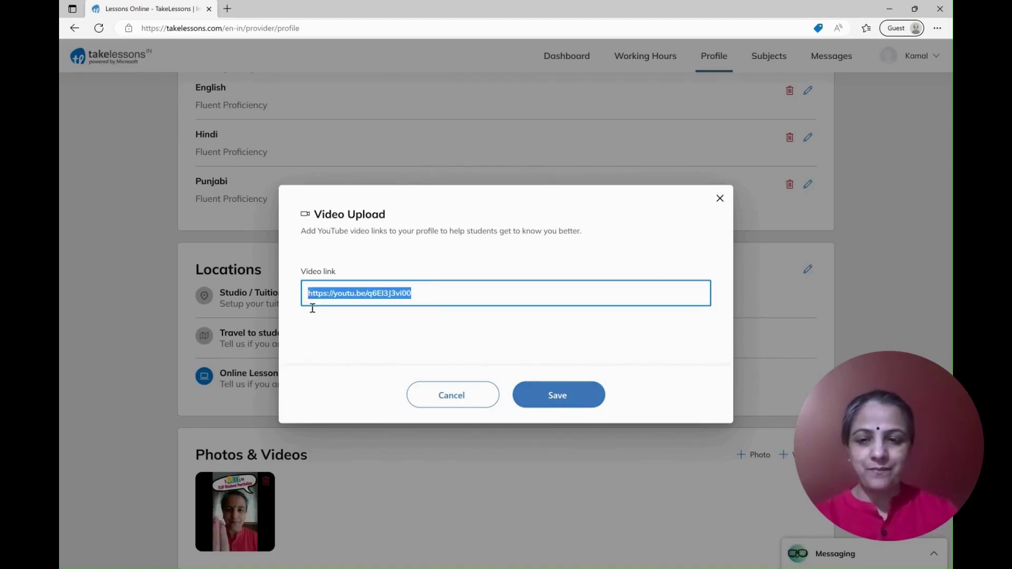
type("https://youtu.be/qeEVxqVsAL4")
left_click(539, 395)
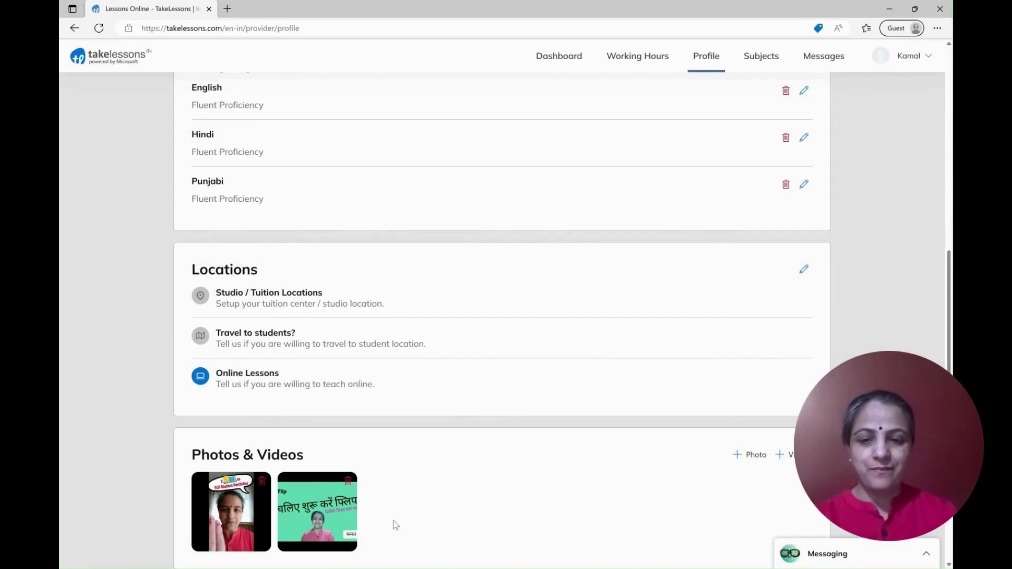
scroll(509, 507, "down", 3)
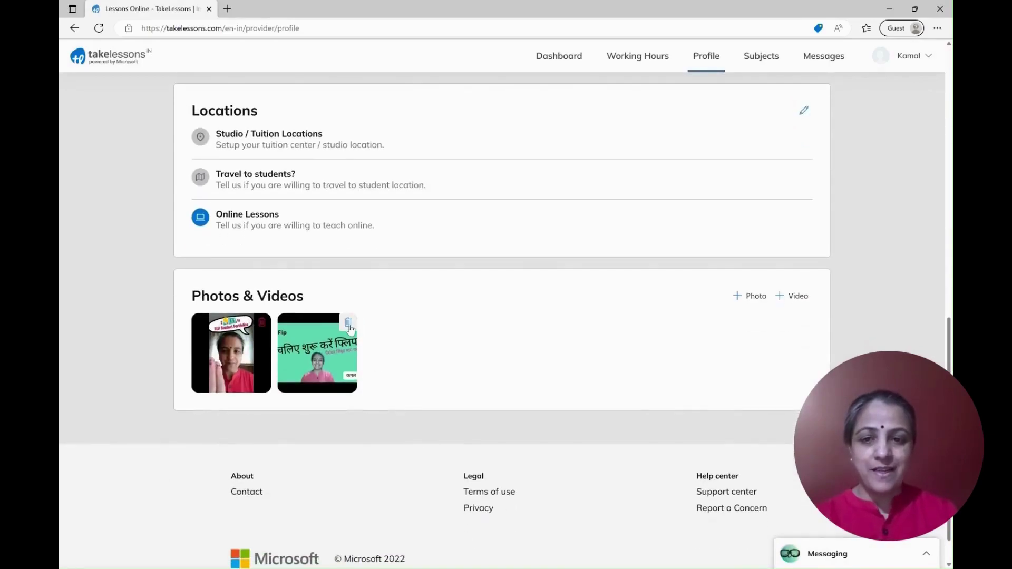
scroll(559, 360, "up", 10)
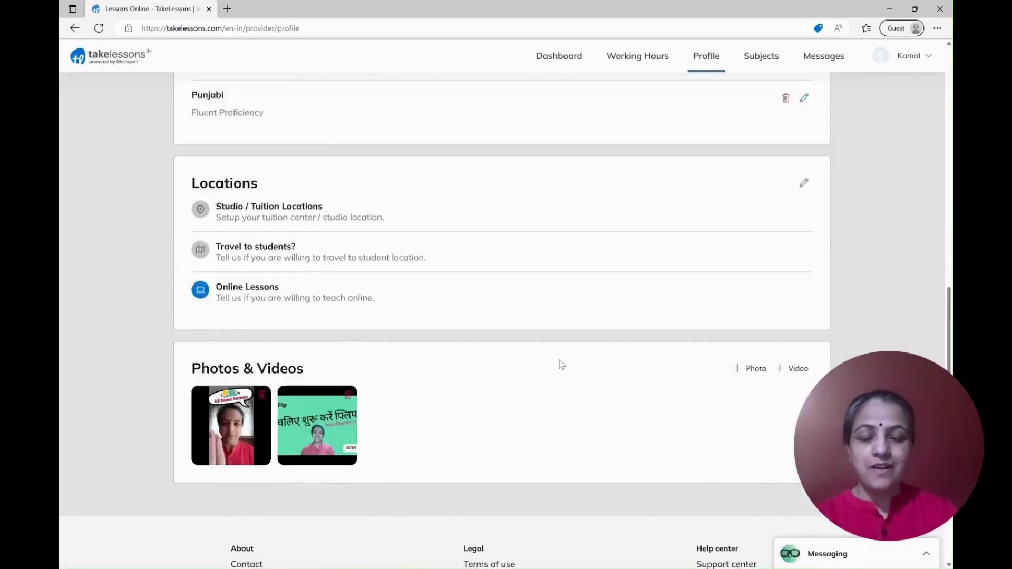
scroll(561, 364, "up", 2)
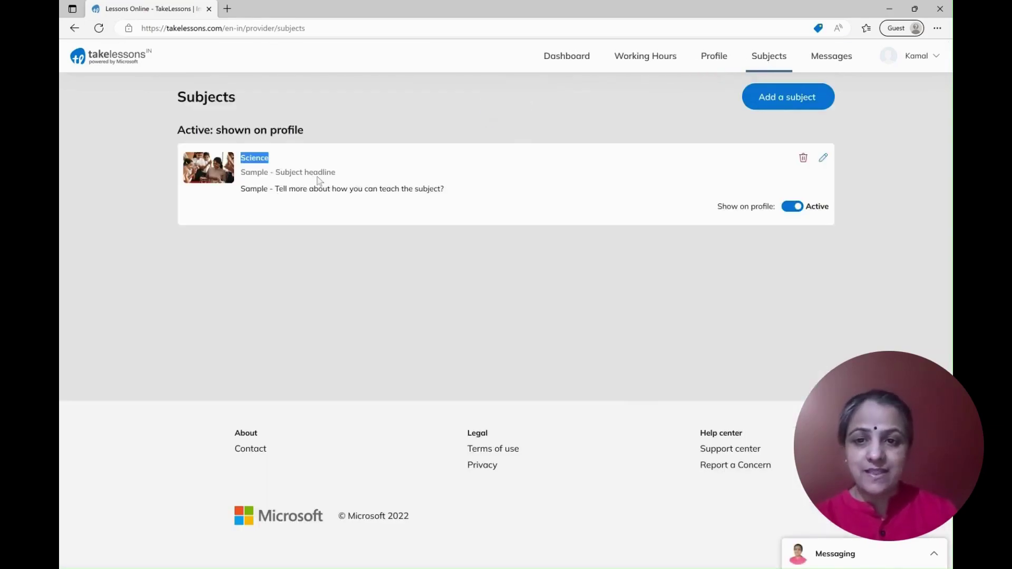
Set the Science subject to Grades 3–10 and remove Grade 1
left_click_drag(240, 173, 460, 207)
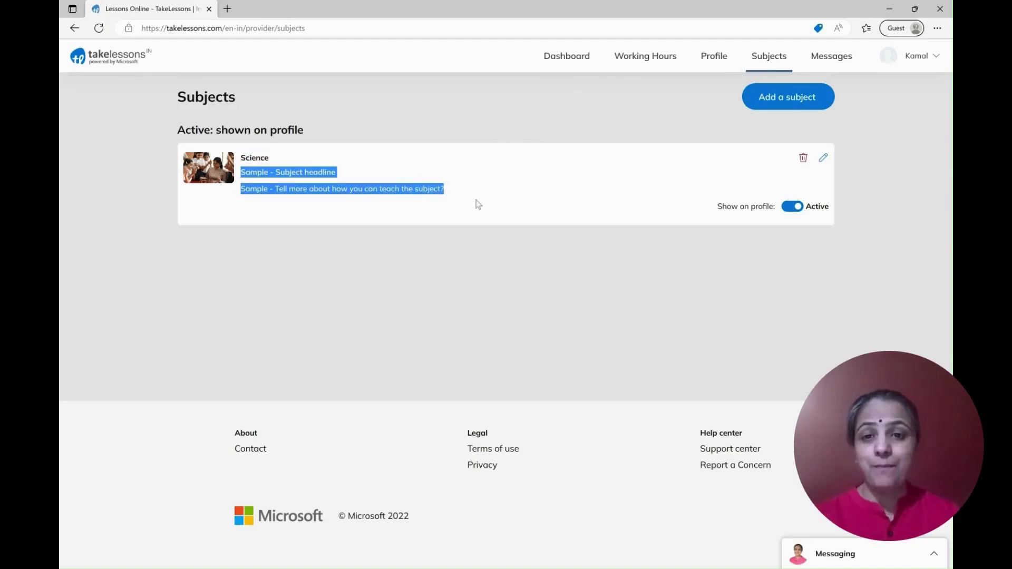
left_click(824, 164)
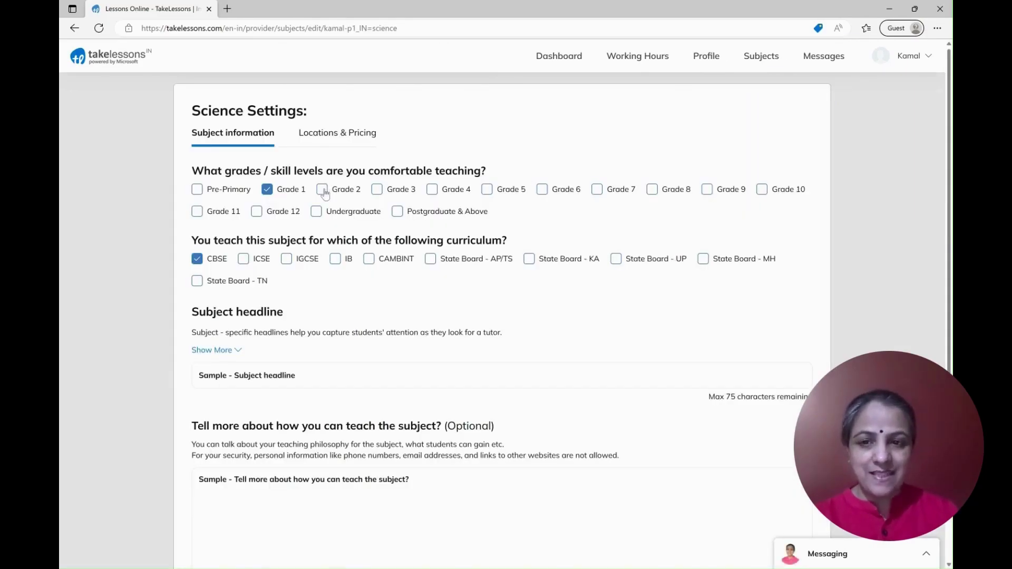
left_click(383, 192)
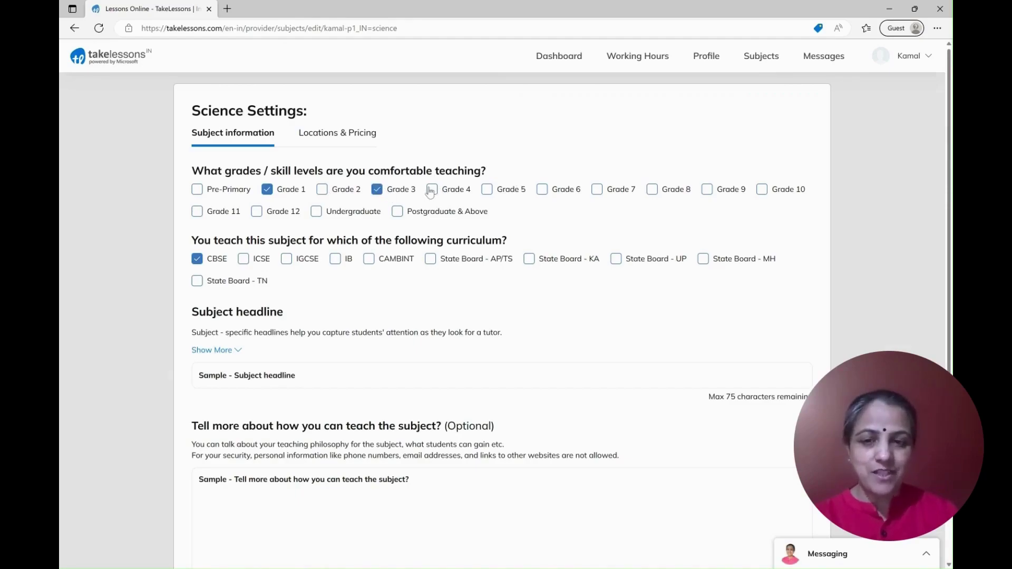
left_click(431, 191)
left_click(488, 191)
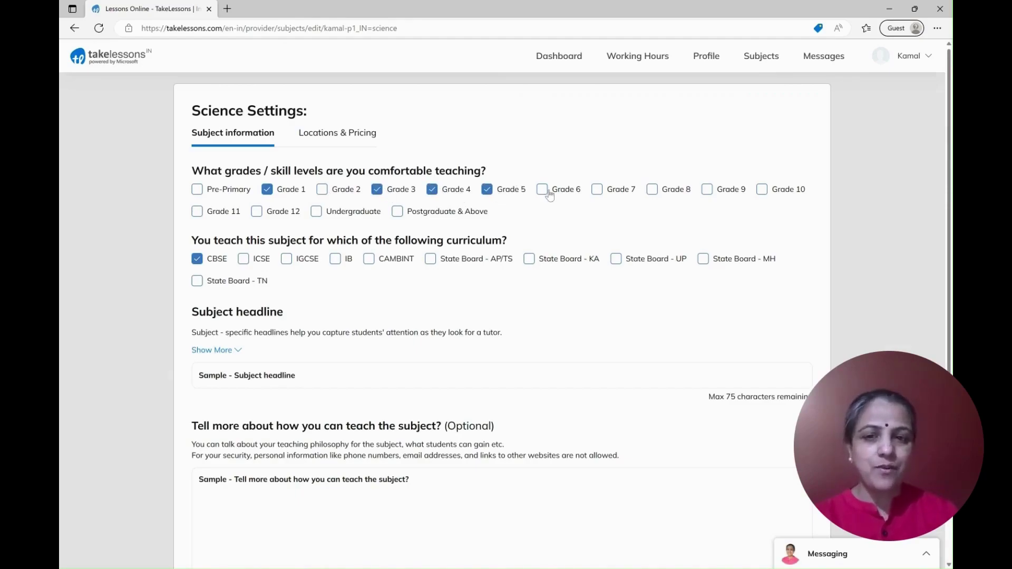
left_click(599, 191)
left_click(652, 191)
left_click(707, 193)
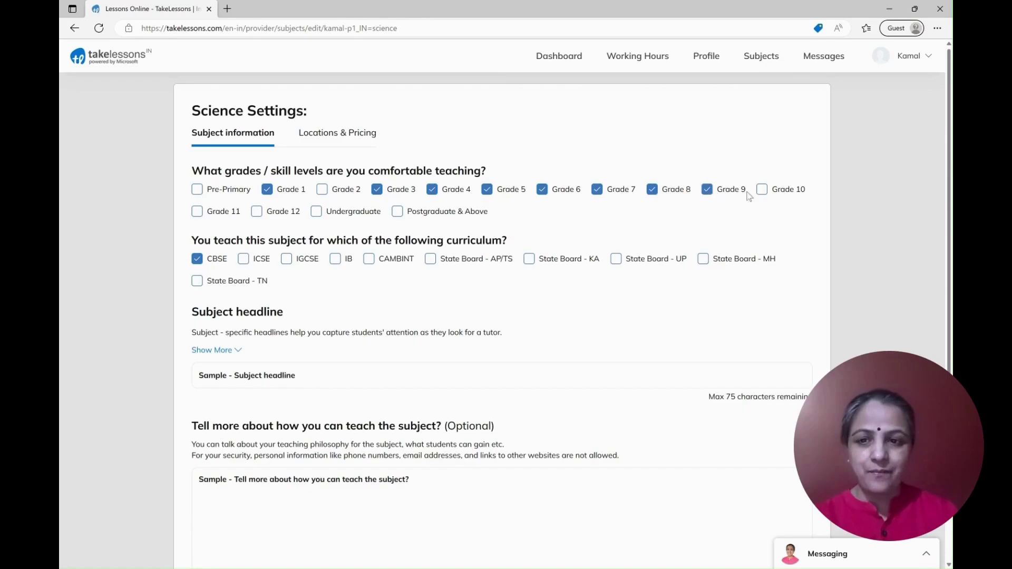
left_click(762, 191)
left_click(272, 193)
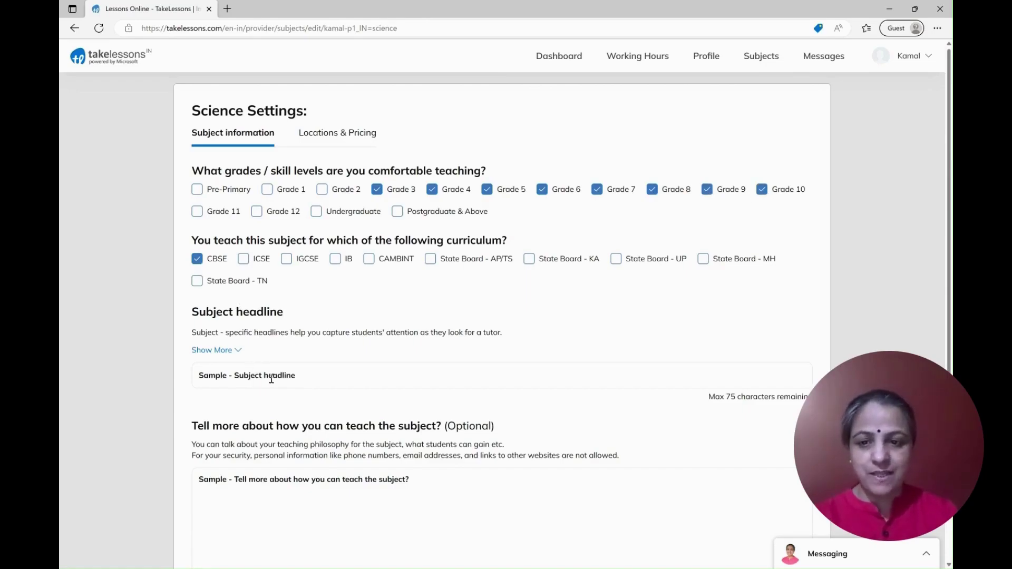
Replace the Science headline with #StayCurious and paste the full teaching description
left_click_drag(194, 313, 286, 314)
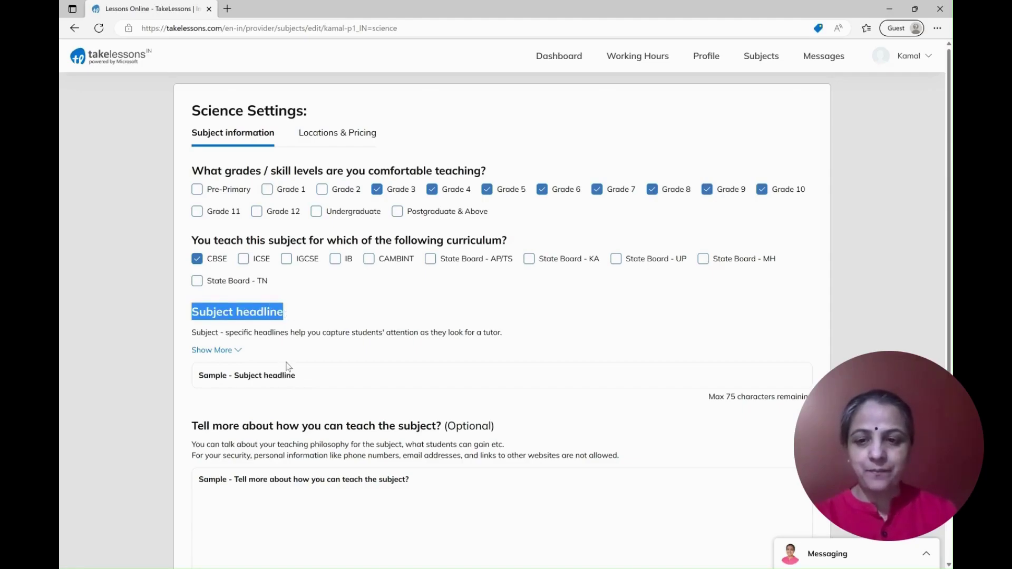
left_click_drag(301, 376, 206, 377)
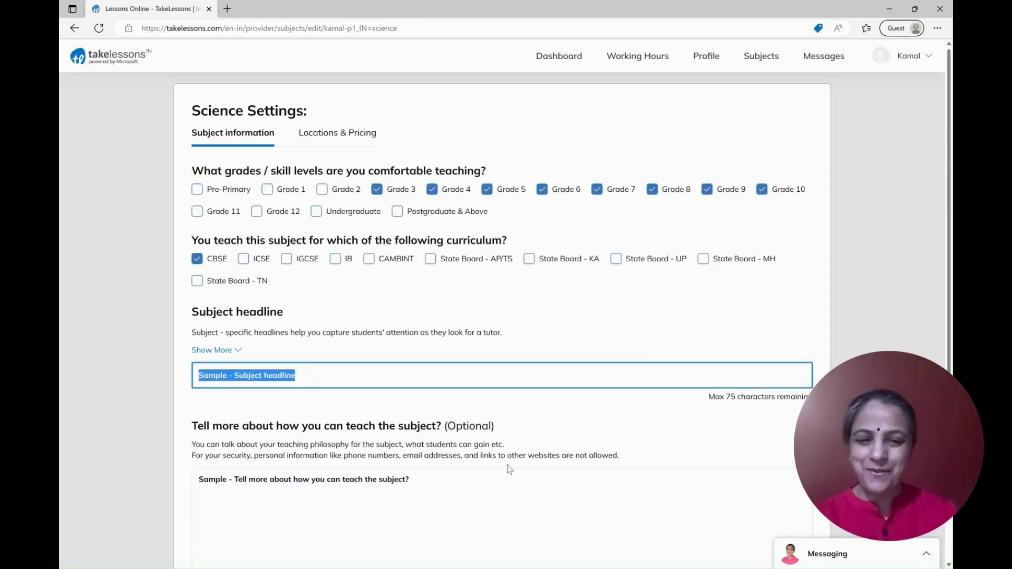
type("#StayCurious")
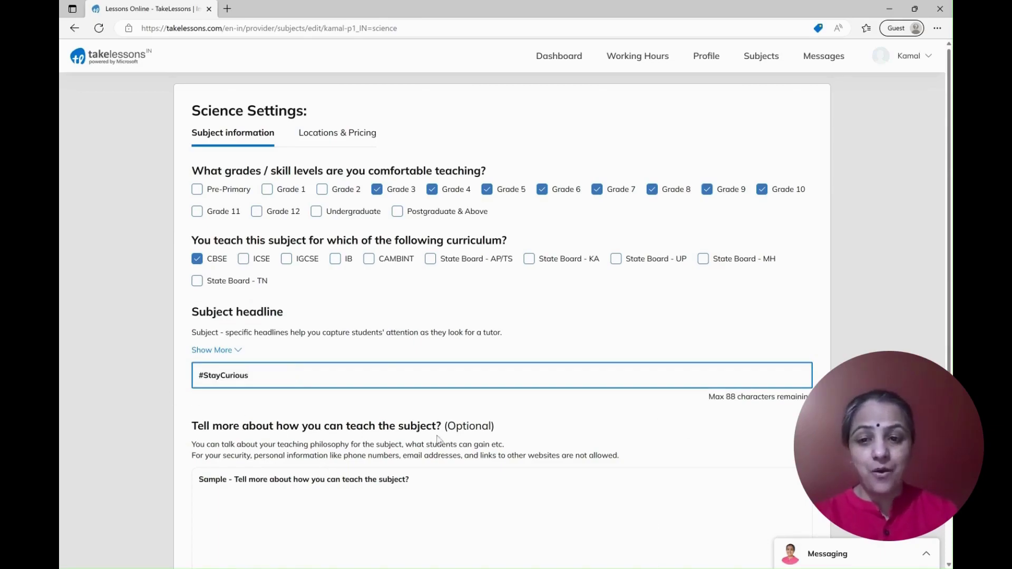
left_click_drag(442, 425, 184, 427)
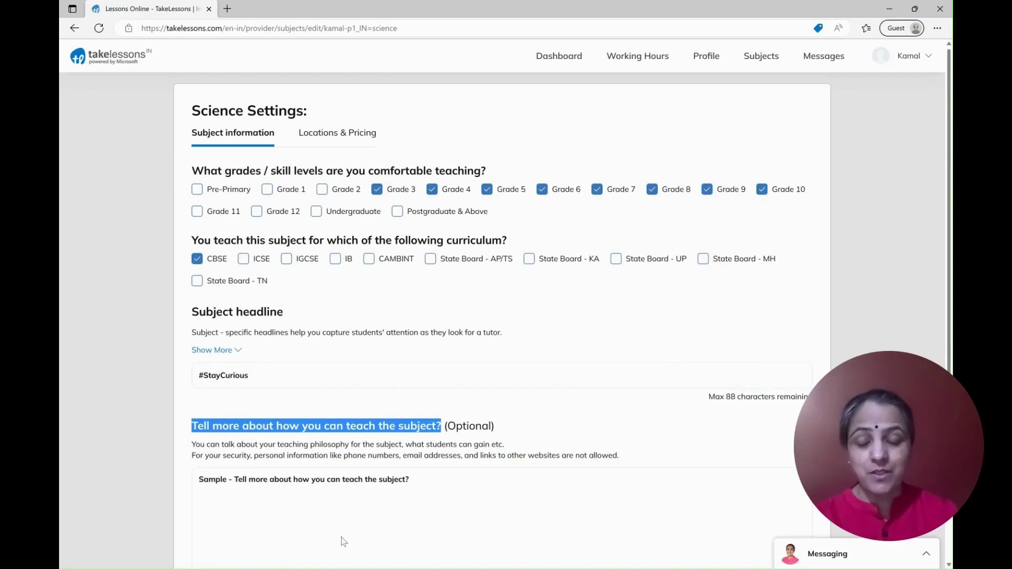
left_click(354, 484)
key("ctrl+a")
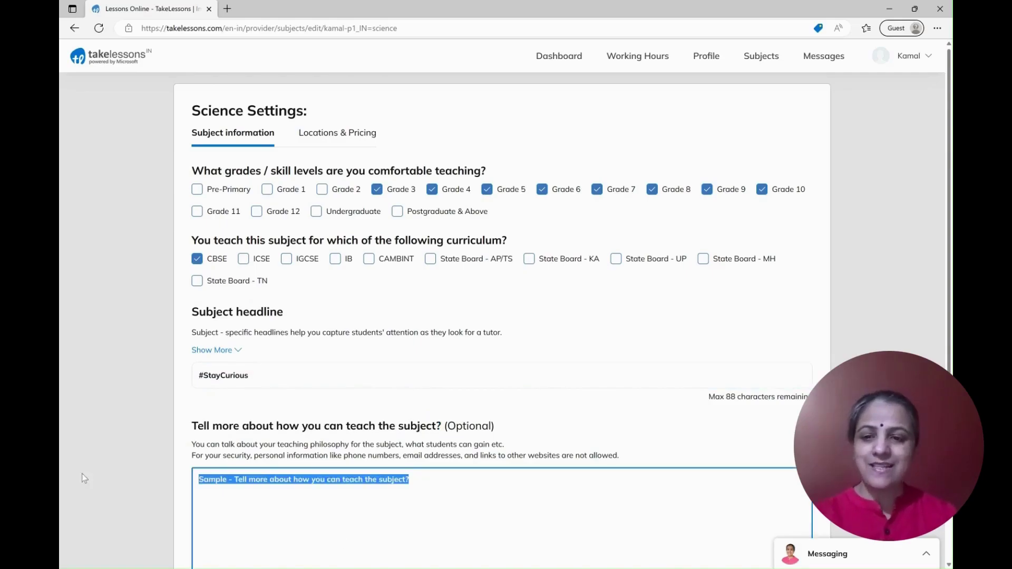
type("Science need not be difficult or tricky. Have you been struggling with understanding or remembering scientific terminology that your science teacher so effortlessly uses in the classroom? Do you feel you love to experiment & clearly understand how things work, but somehow can't get grades you think you deserve? Let's get together & work out a solution by simplifying science & applying it in YOUR world.  I'm an experienced middle school science teacher, UGC NET qualified, a National Geographic Certified educator & a technology specialist with several industry recognized certifications. This allows me to seamlessly integrate technology into my lessons and teach our digital natives, children like you, the way they want. So, if you want to explore the world through the lens of an NatGeo Explorer, get messy solving alkynes of chemistry problems and have fun building projects, reach out by rewriting the next sentence in plain English :) May the (m*a) be with you!")
scroll(518, 469, "down", 2)
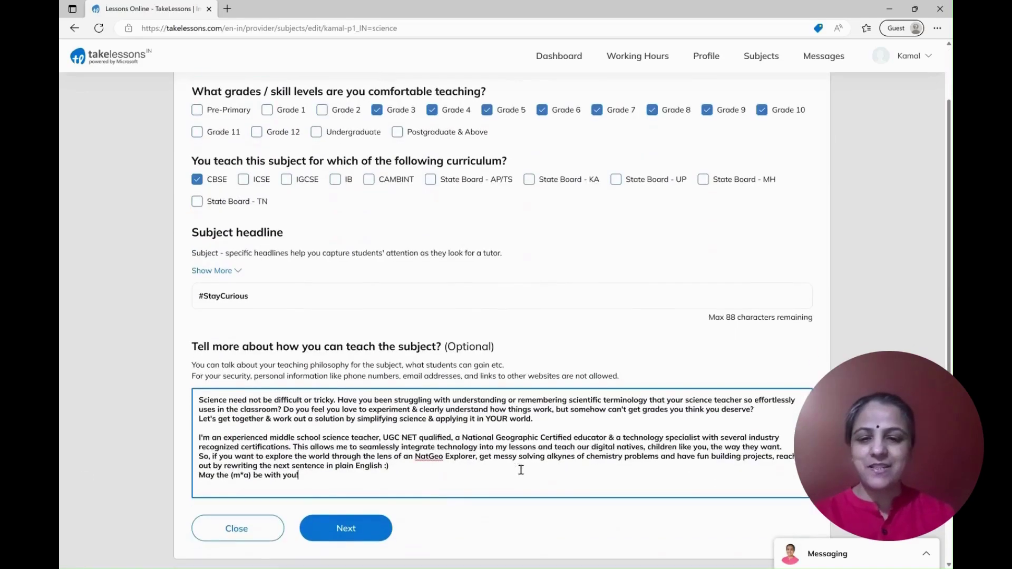
Price online Science lessons at ₹1000 per 60 minutes and save the subject
left_click(355, 541)
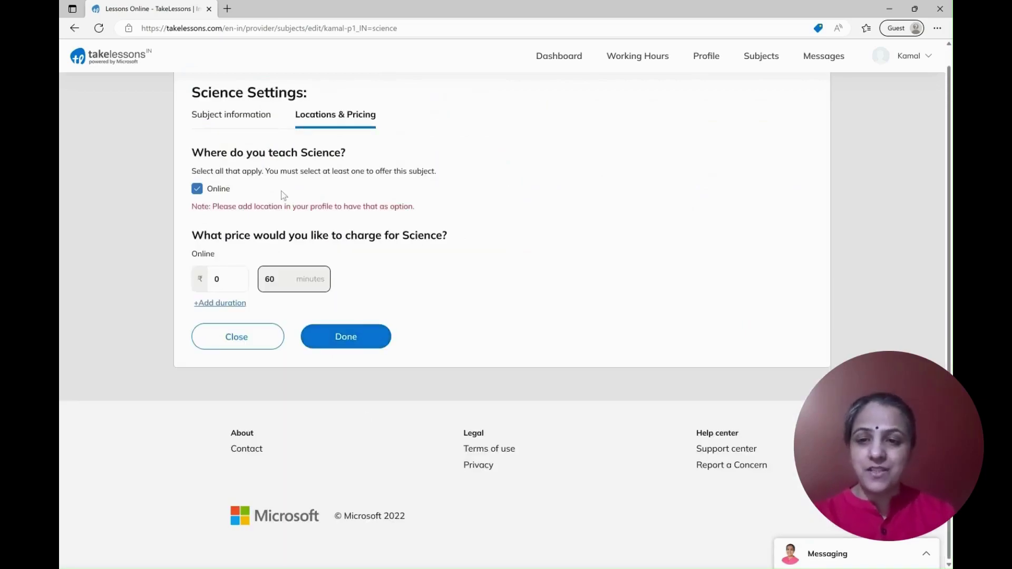
left_click_drag(353, 154, 193, 160)
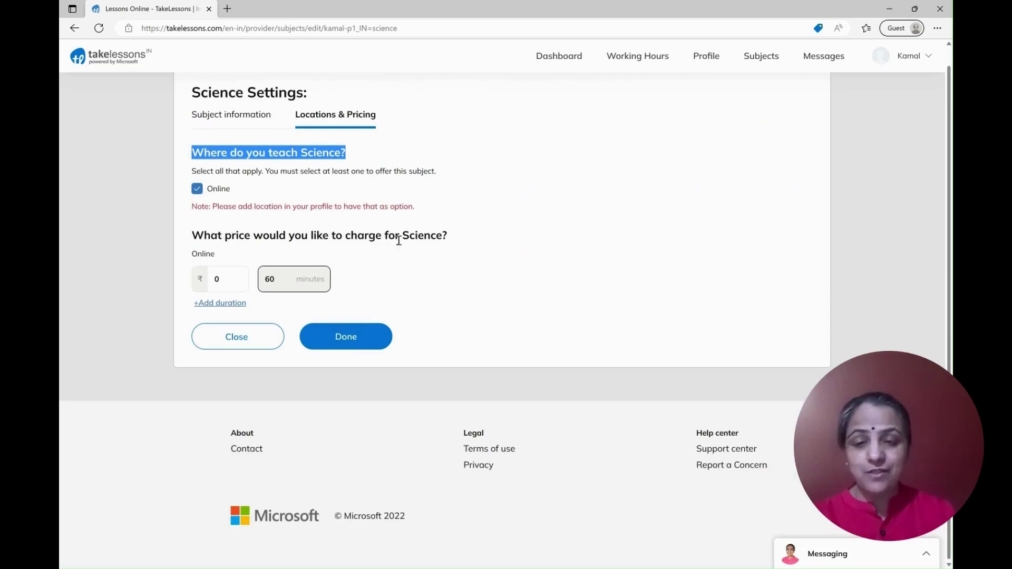
left_click_drag(461, 239, 169, 239)
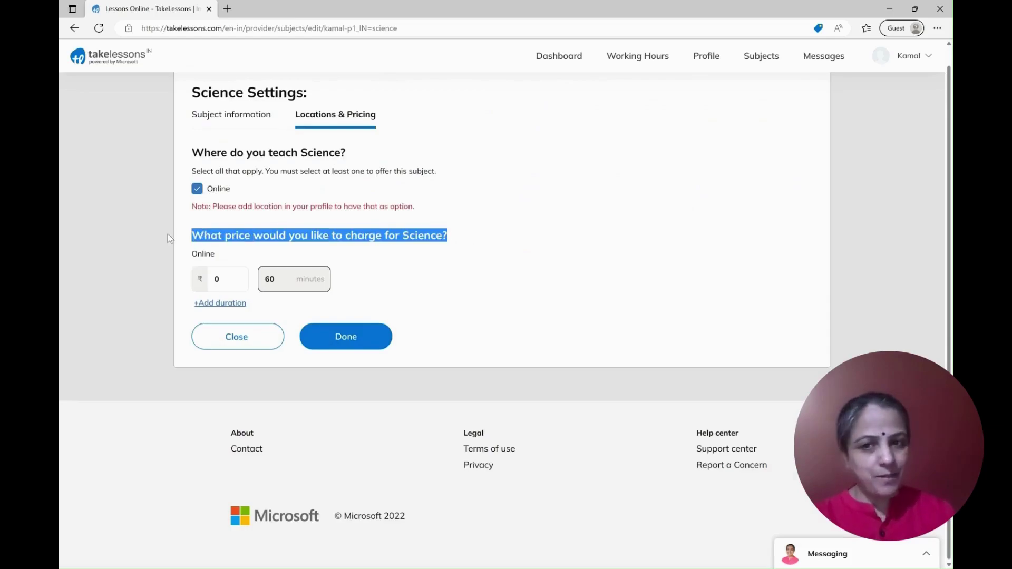
left_click(222, 280)
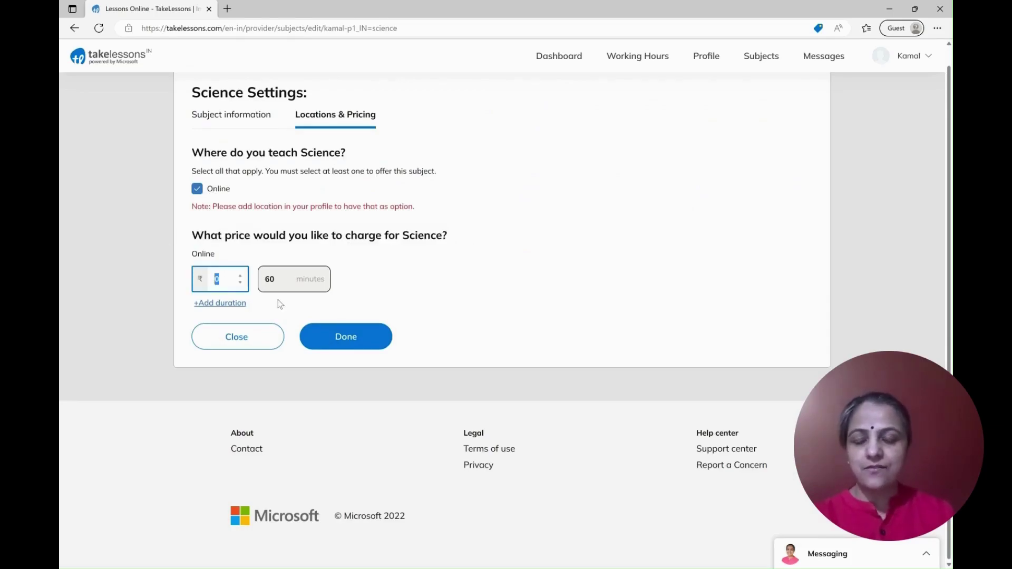
type("1000")
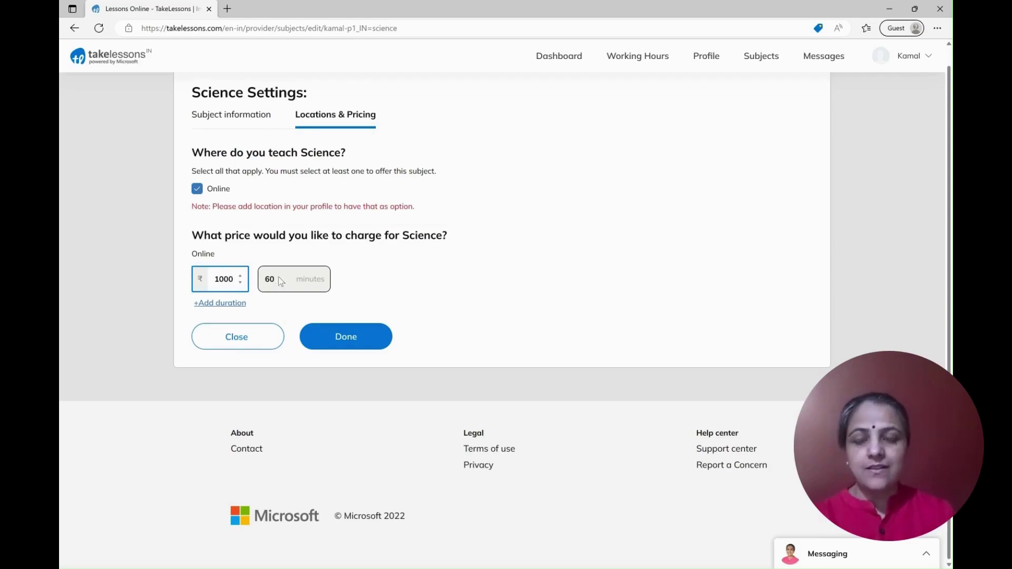
left_click(279, 276)
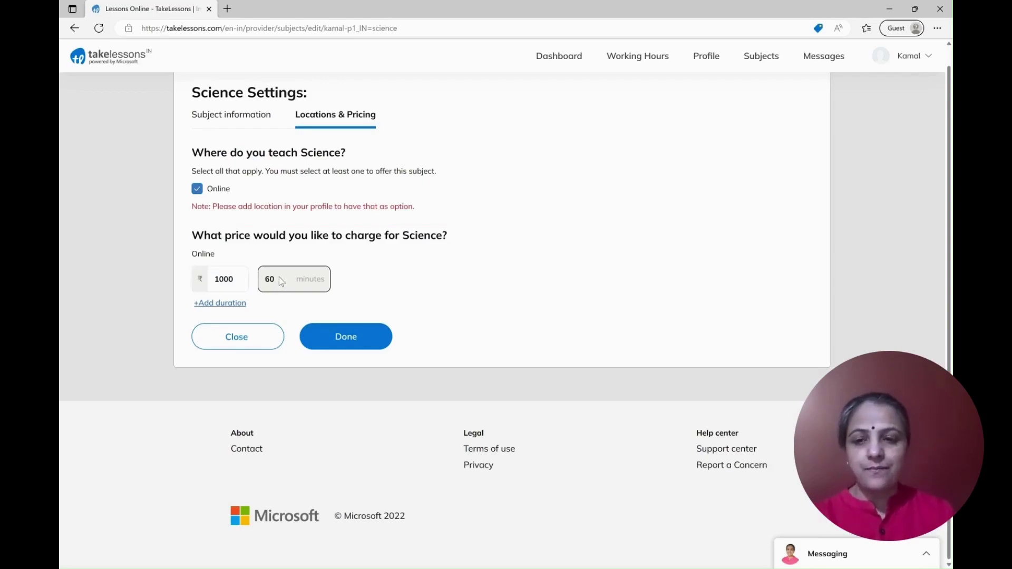
left_click(345, 340)
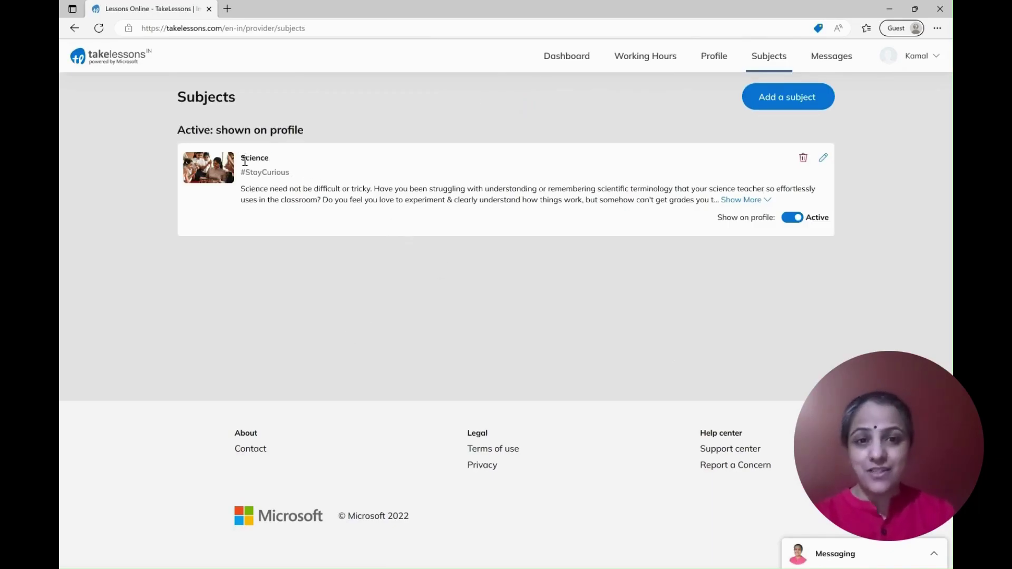
Add Elementary Math as a new subject to teach
left_click_drag(244, 161, 504, 217)
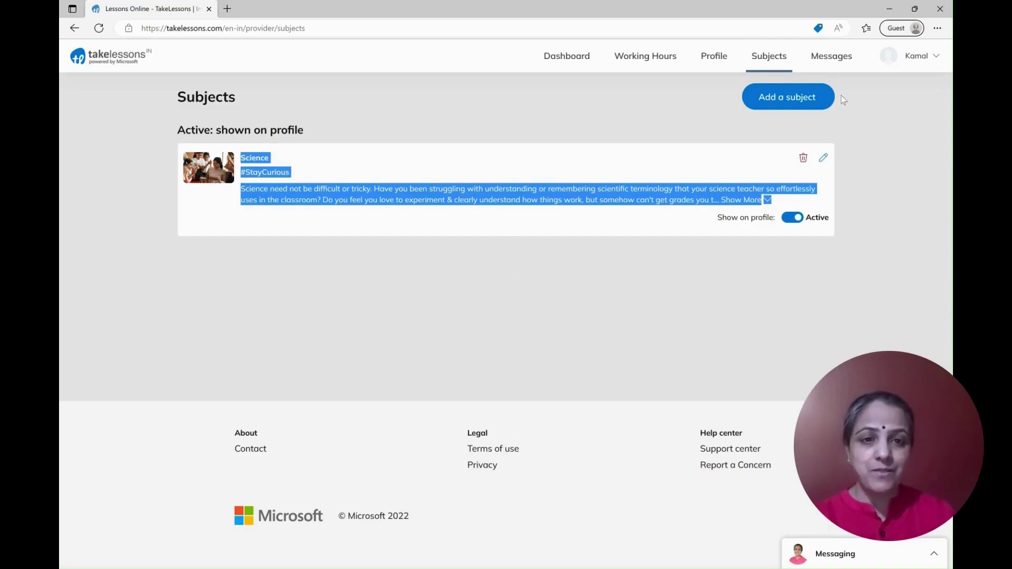
left_click(800, 103)
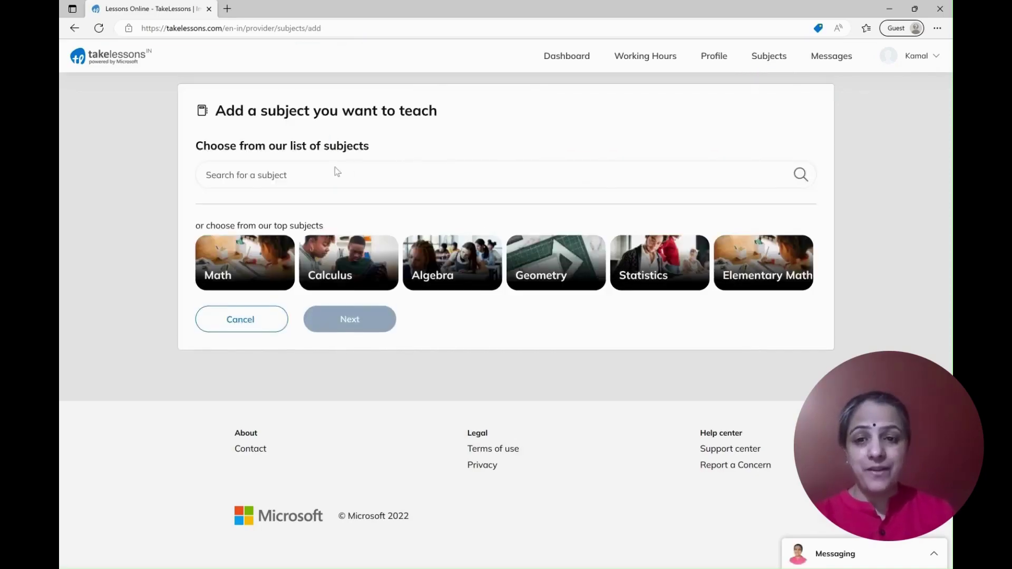
left_click(330, 170)
type("e")
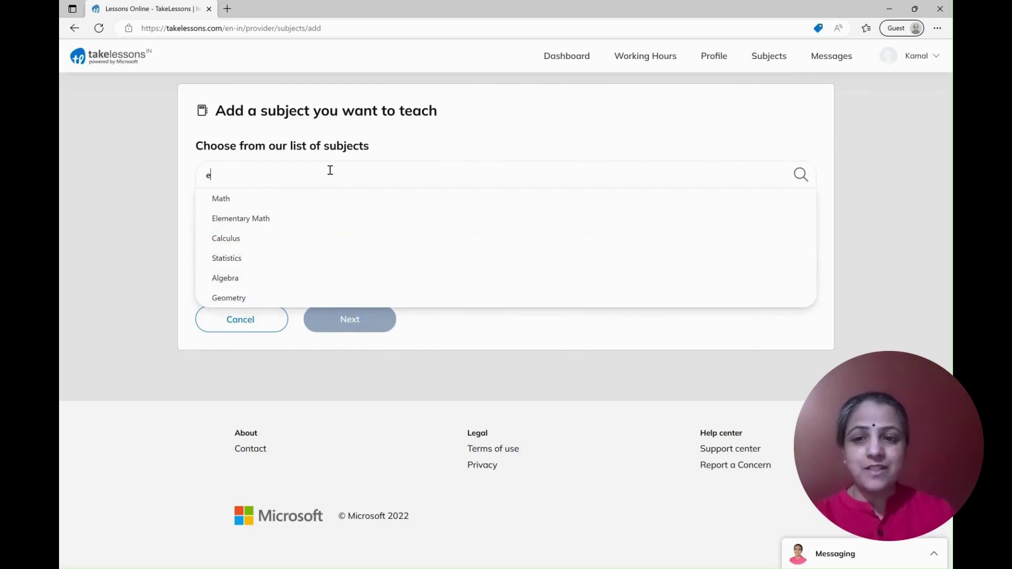
left_click(294, 198)
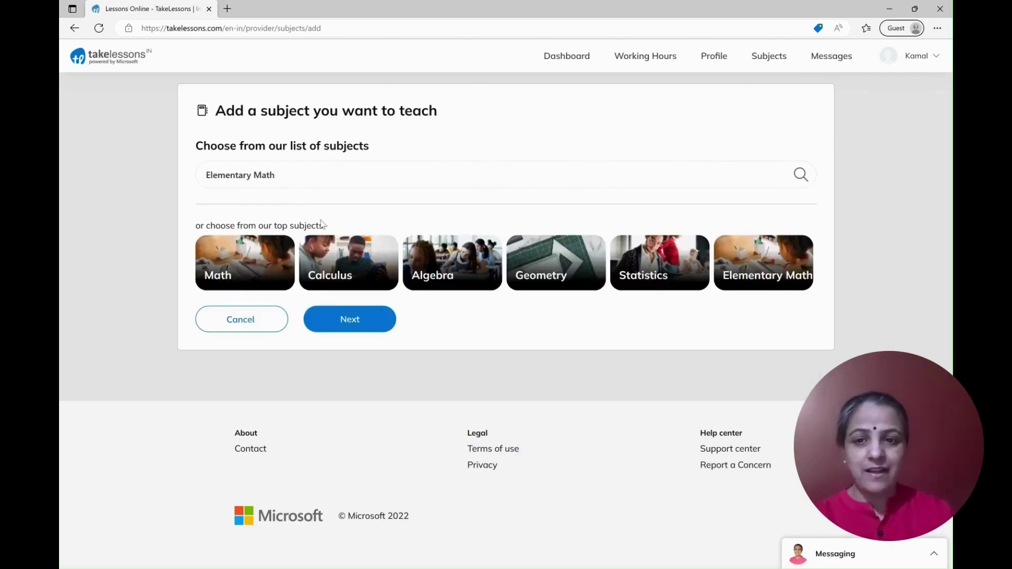
left_click(352, 323)
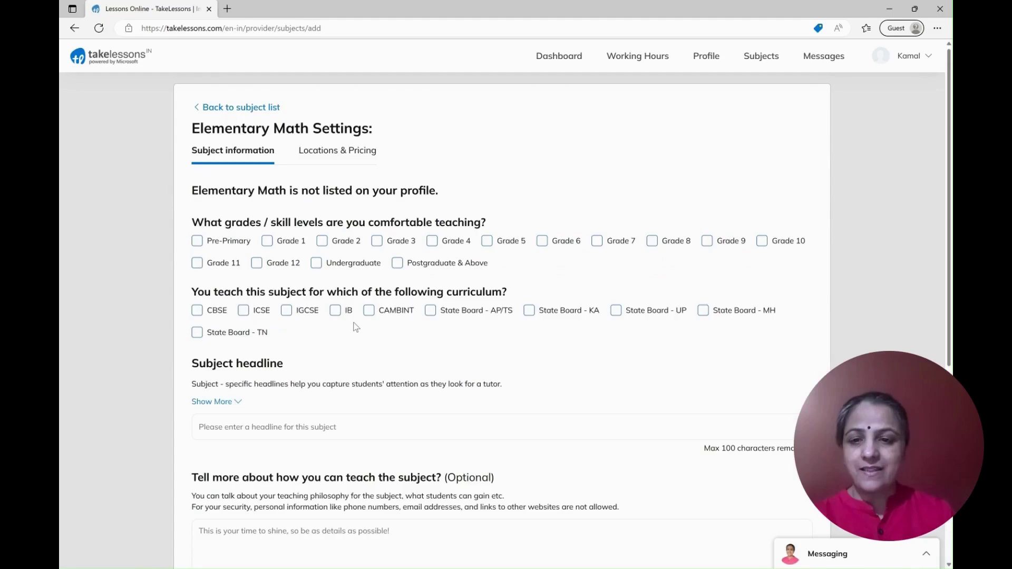
Tick Grades 1–5 and the CBSE curriculum for Elementary Math
left_click(268, 243)
left_click(323, 243)
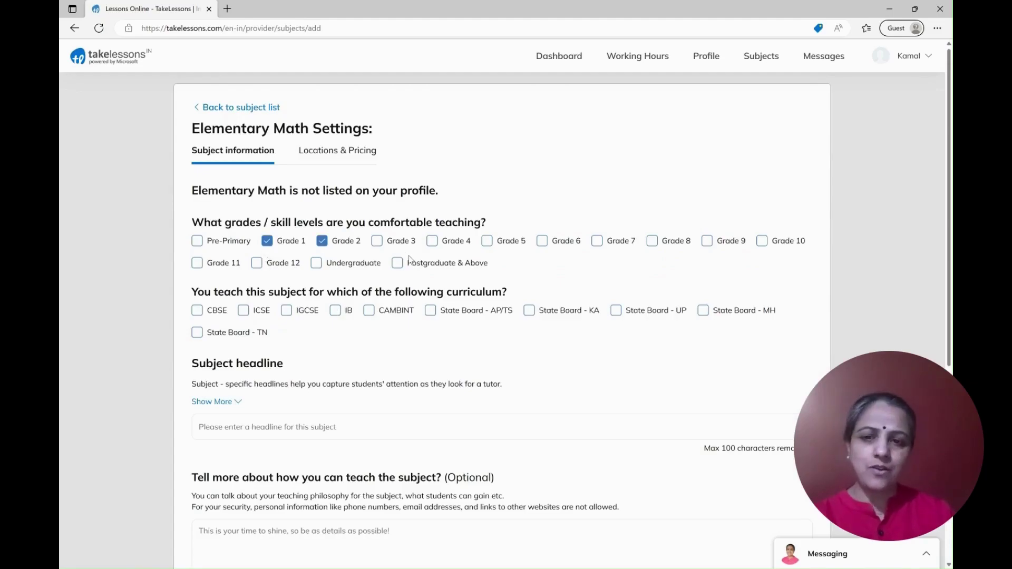
left_click(376, 241)
left_click(432, 242)
left_click(487, 242)
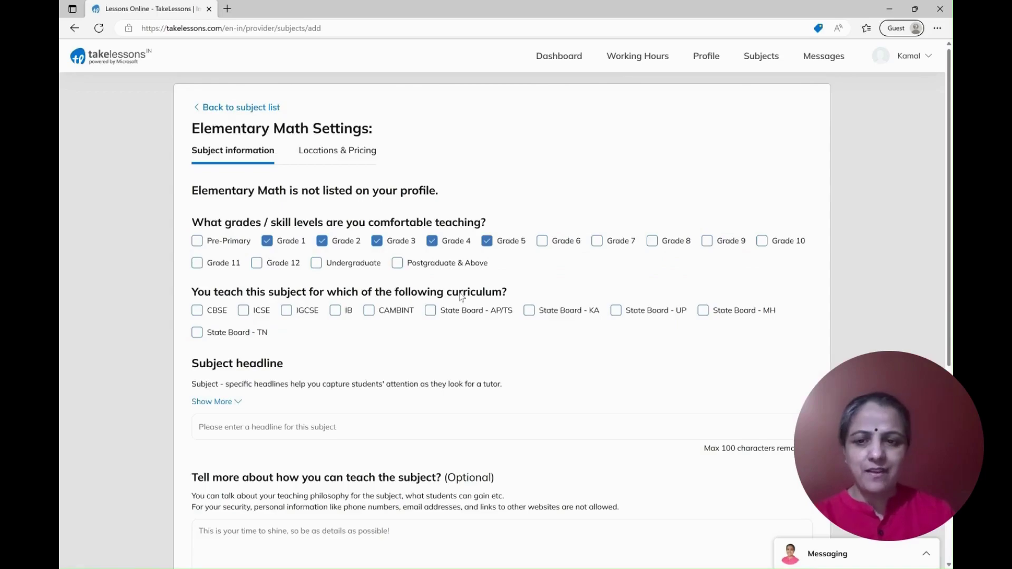
left_click(198, 311)
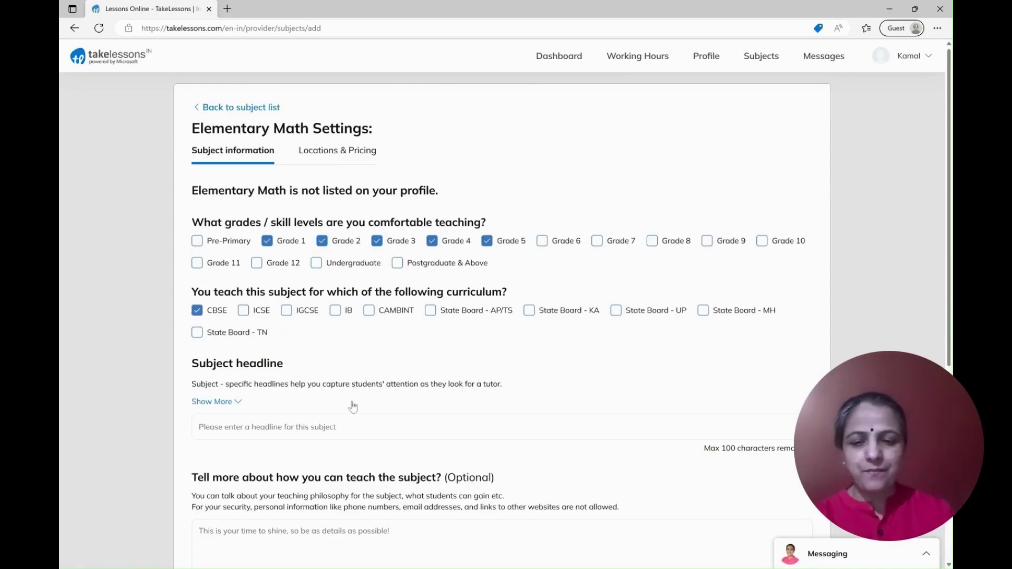
scroll(352, 406, "down", 1)
left_click(339, 349)
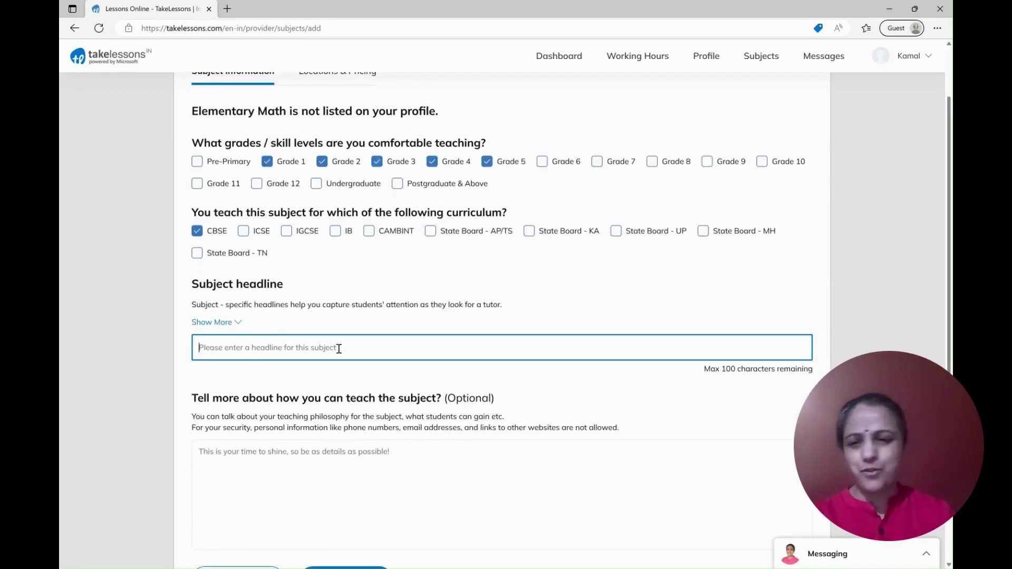
scroll(339, 348, "down", 1)
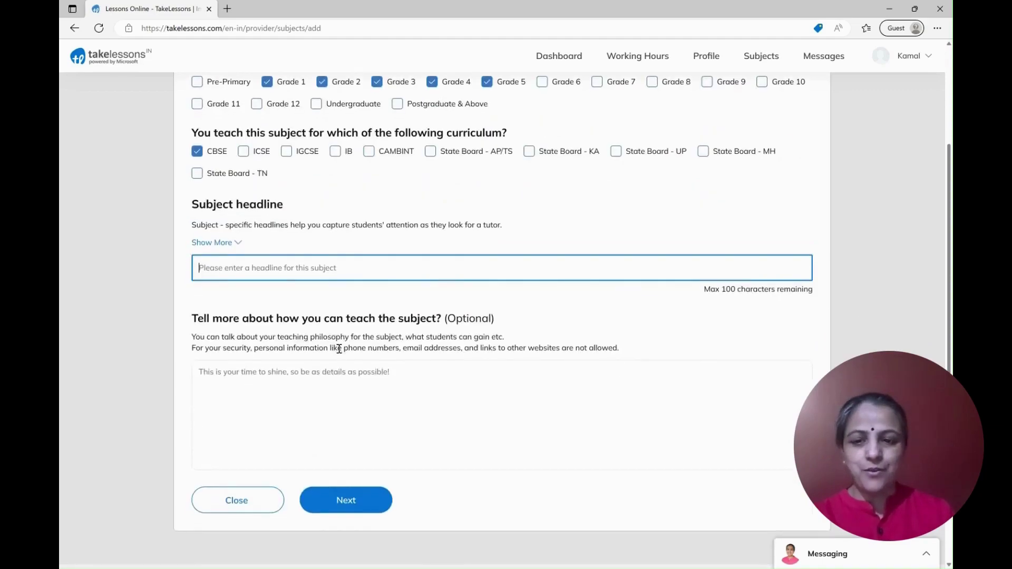
Save Elementary Math as a draft, then reopen it and add Grade 6
left_click(257, 502)
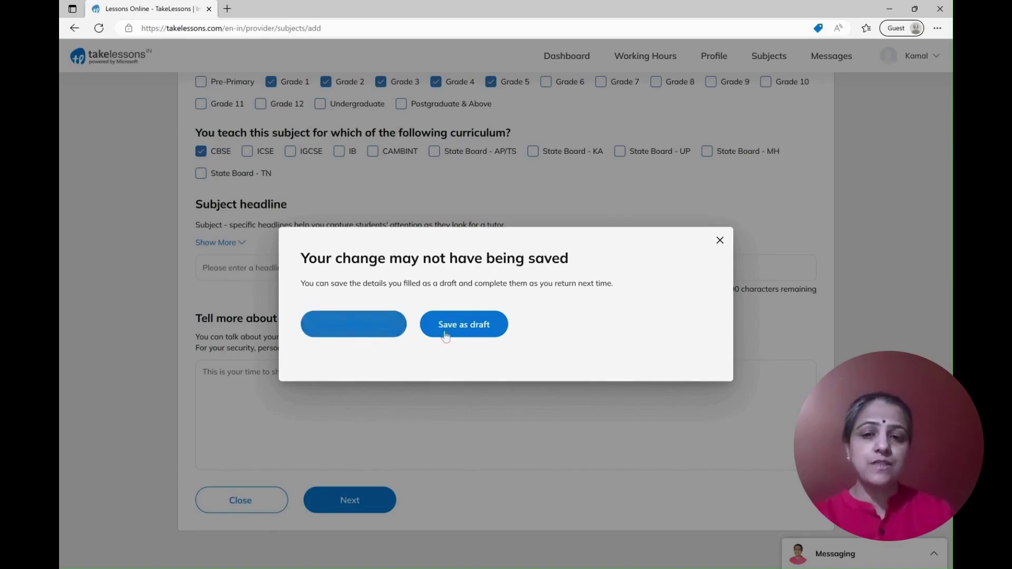
left_click(478, 338)
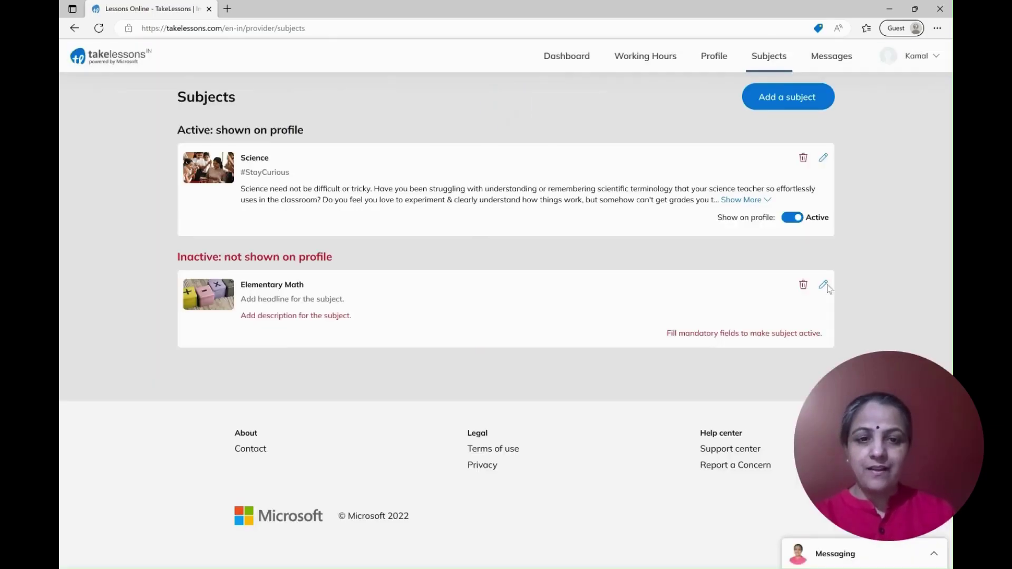
left_click(823, 285)
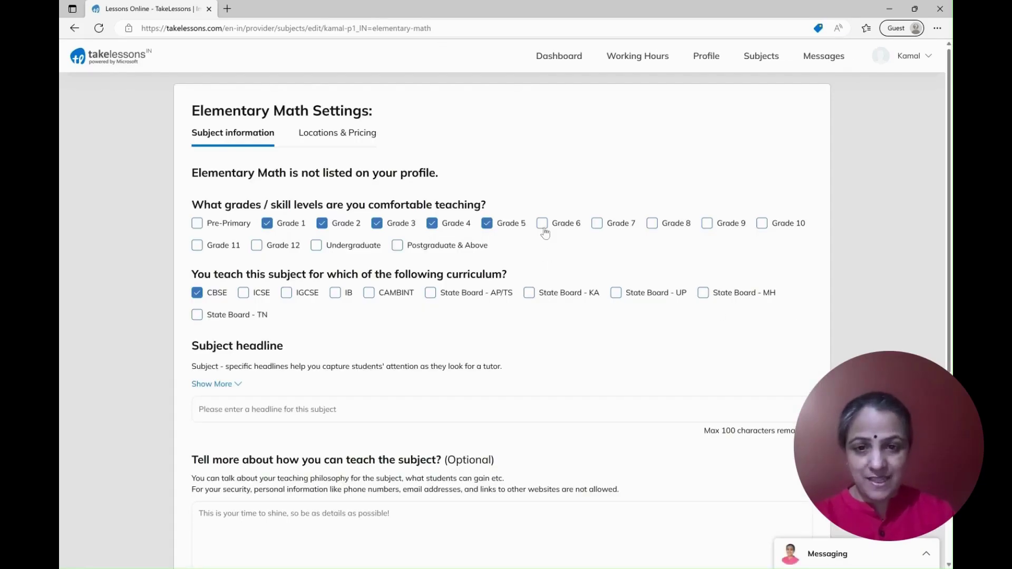
left_click(543, 230)
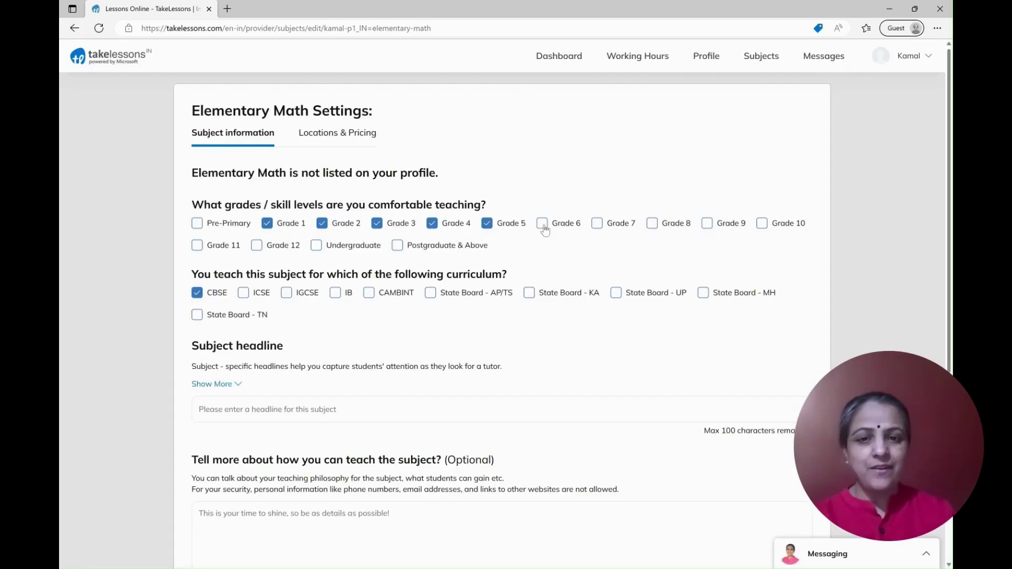
Save the edited Elementary Math as a draft again and go to Working Hours
scroll(318, 411, "down", 3)
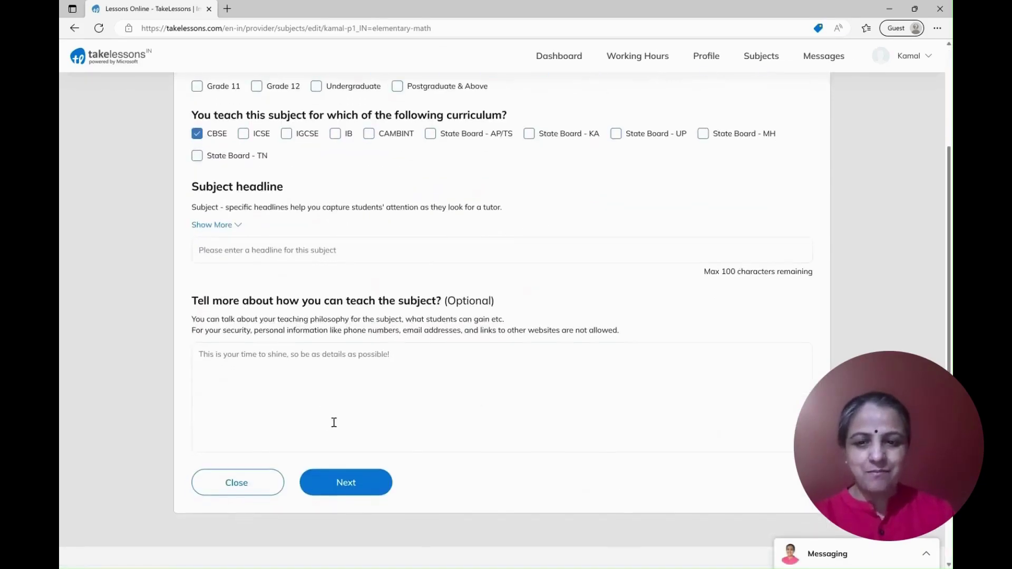
left_click(253, 482)
left_click(477, 325)
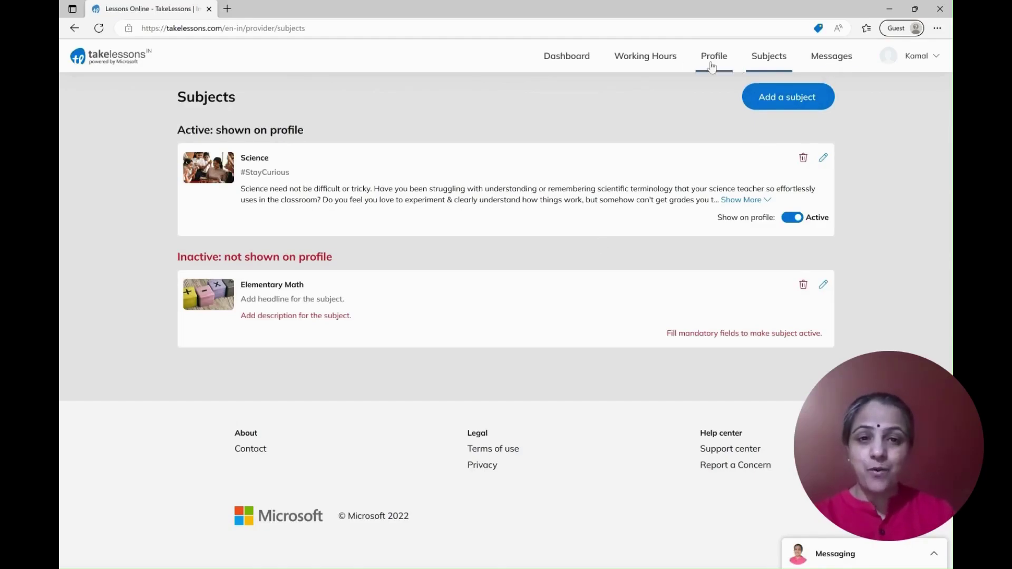
left_click(662, 65)
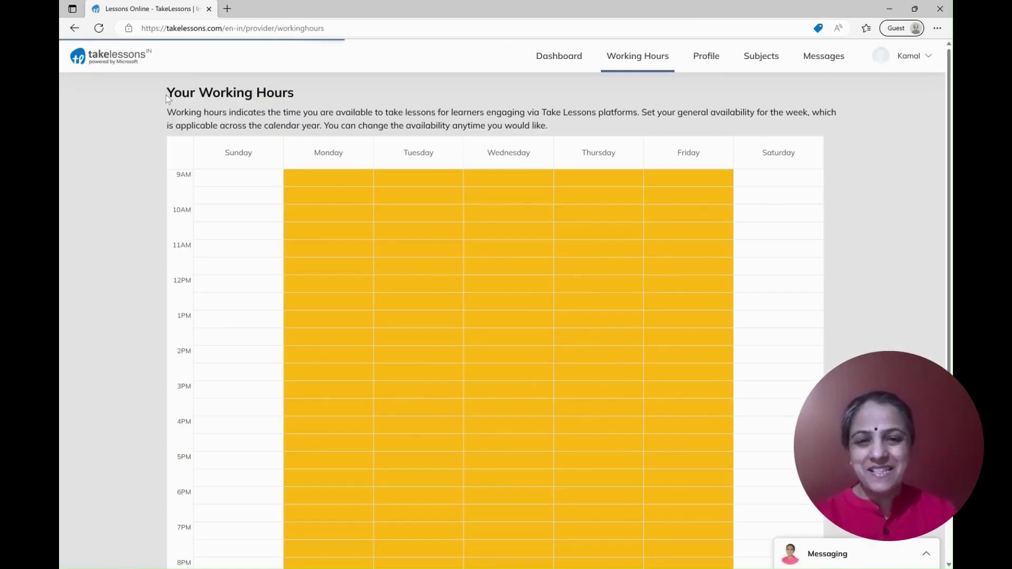
Clear the 9AM–6PM and 8PM weekday slots, leaving 6PM–8PM Monday–Friday
left_click_drag(168, 93, 295, 93)
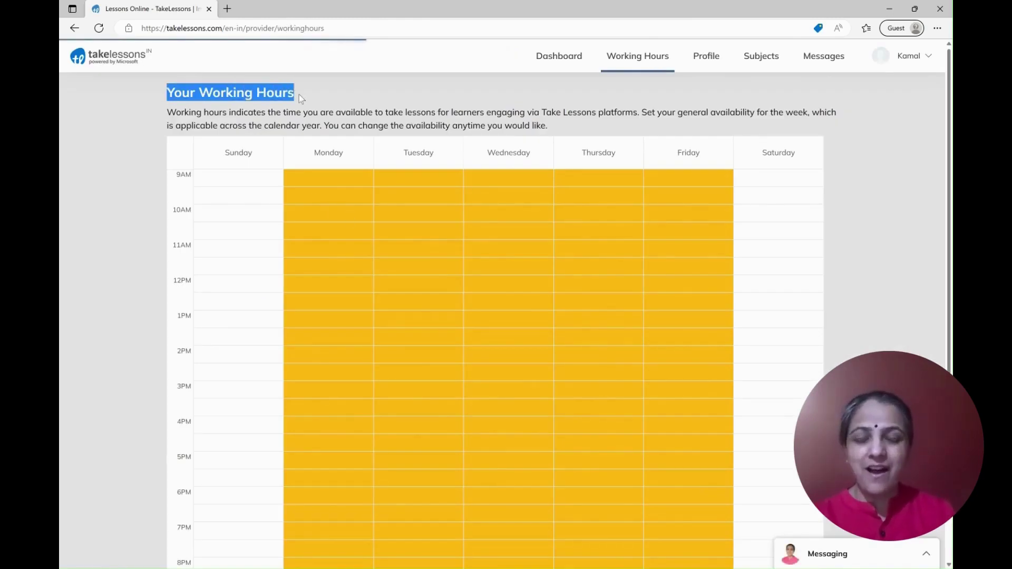
left_click_drag(167, 112, 573, 117)
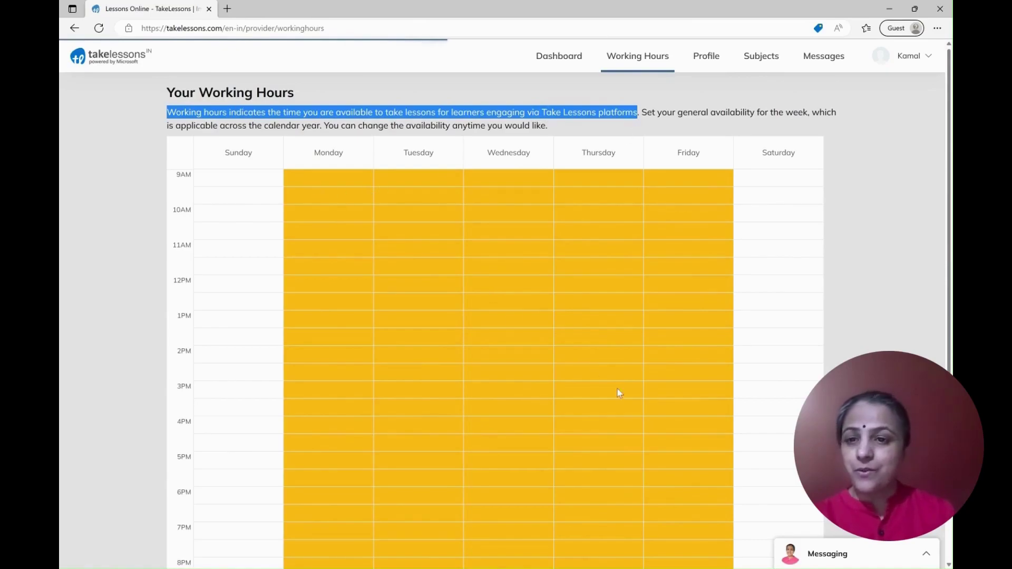
left_click_drag(708, 471, 709, 470)
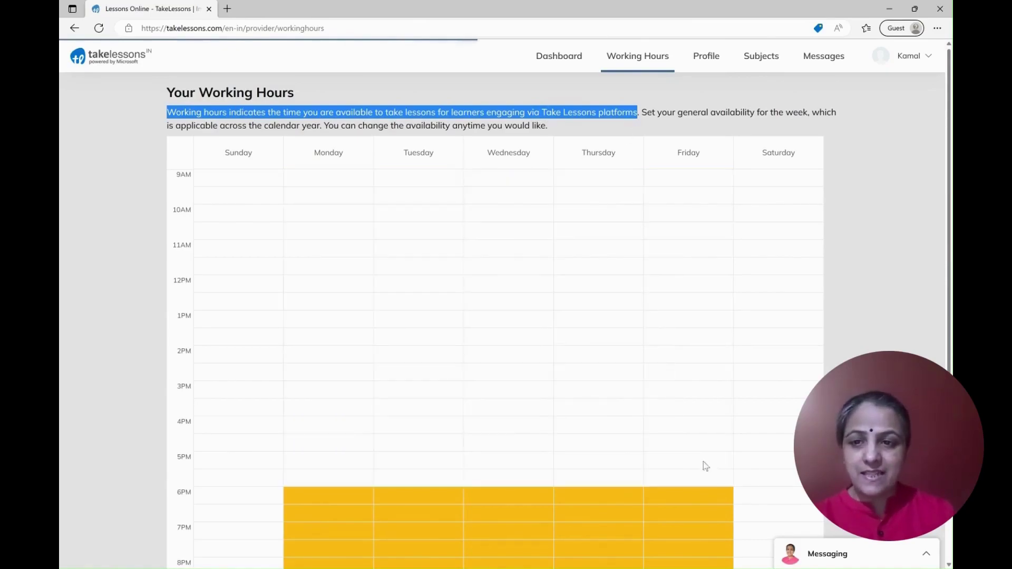
scroll(695, 453, "down", 3)
scroll(402, 331, "up", 1)
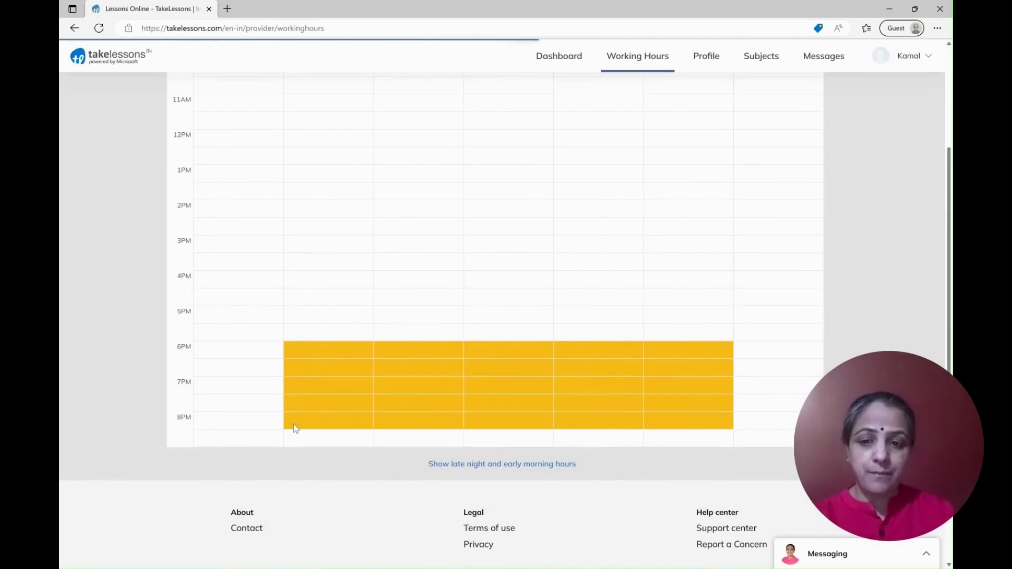
left_click_drag(602, 425, 727, 426)
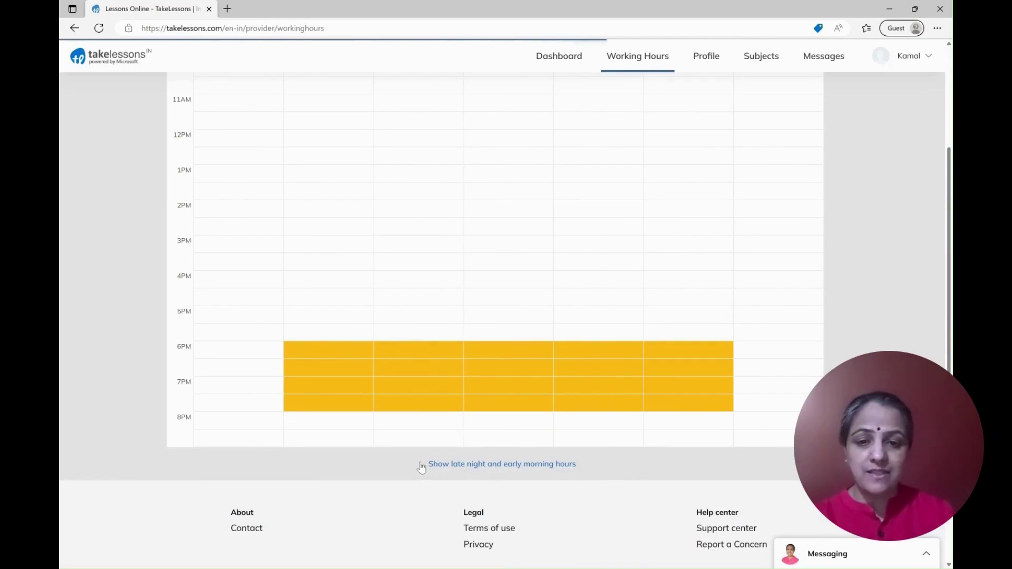
Show early-morning hours and mark Monday–Friday 4AM–6AM as available
left_click_drag(422, 467, 585, 464)
left_click(526, 466)
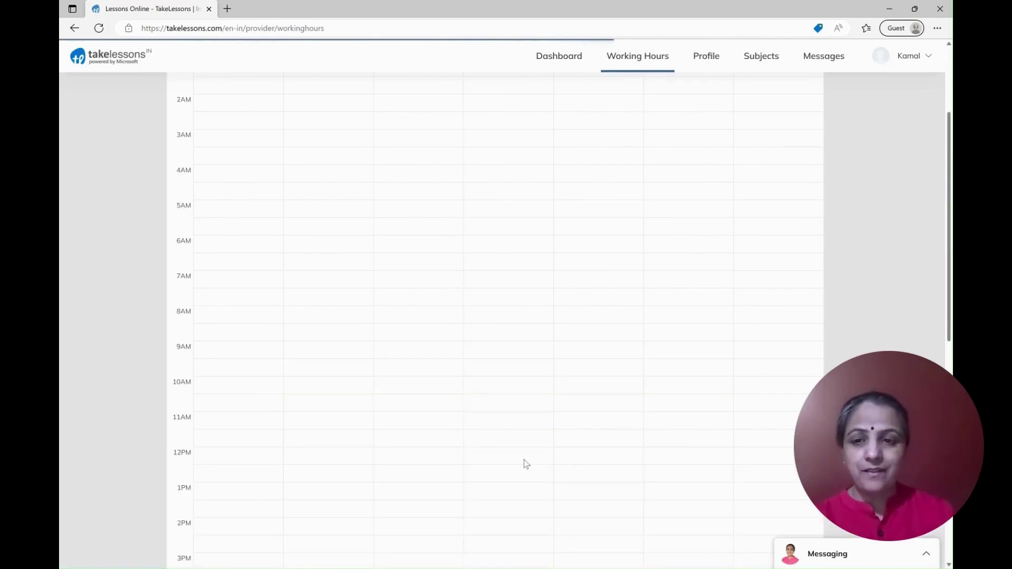
scroll(526, 464, "up", 3)
scroll(337, 425, "down", 2)
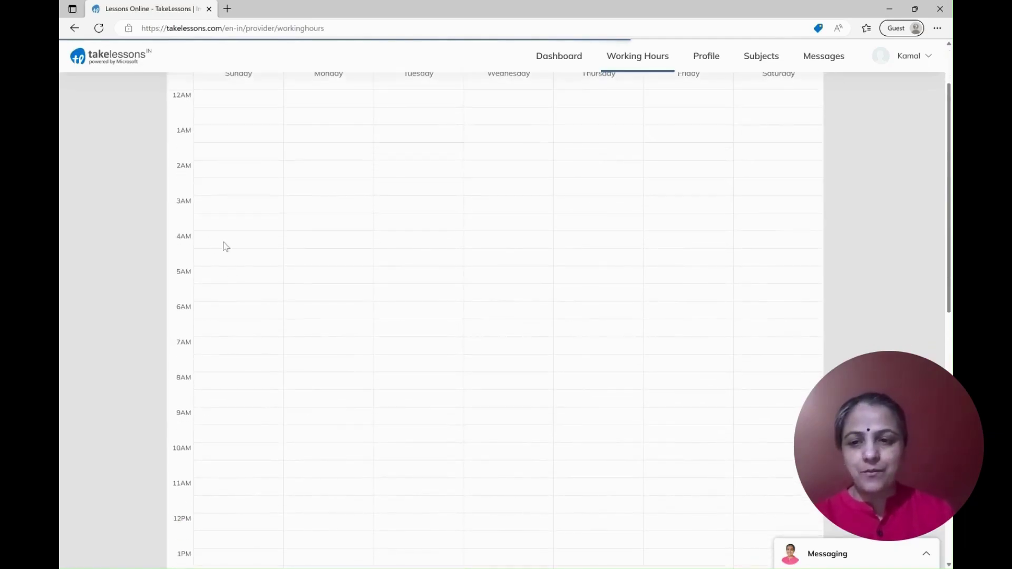
left_click_drag(287, 241, 696, 296)
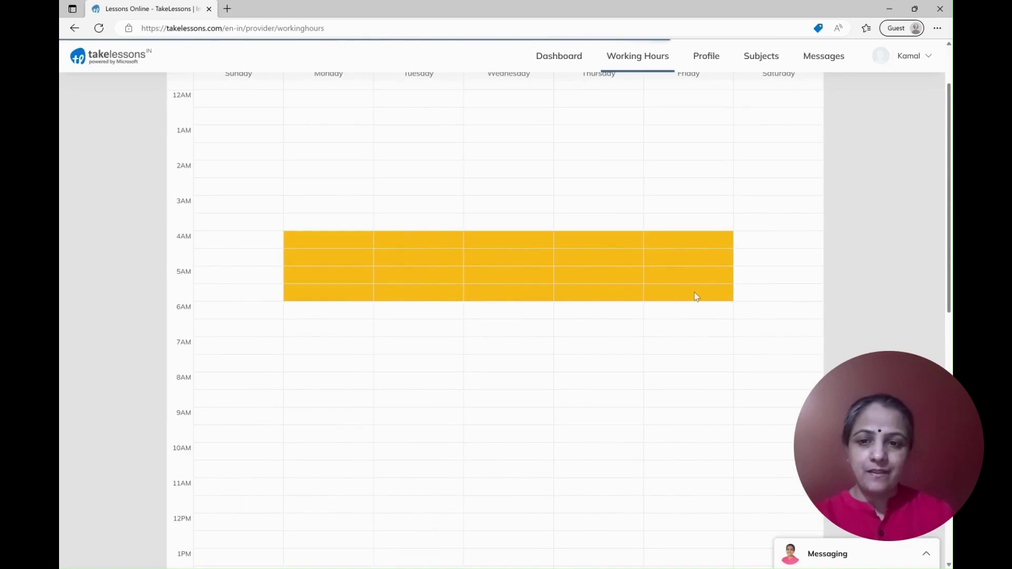
scroll(511, 391, "down", 7)
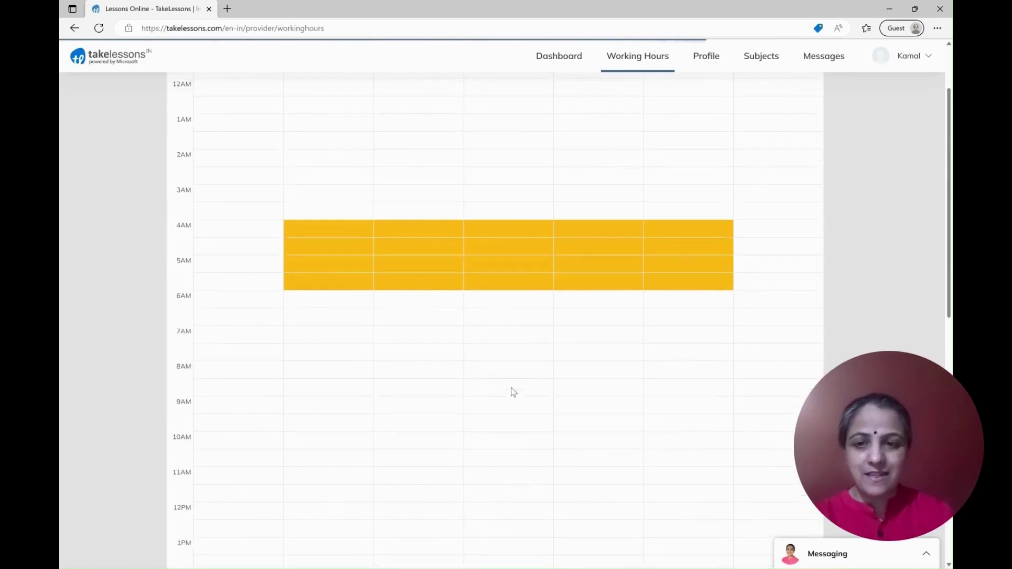
scroll(510, 391, "up", 6)
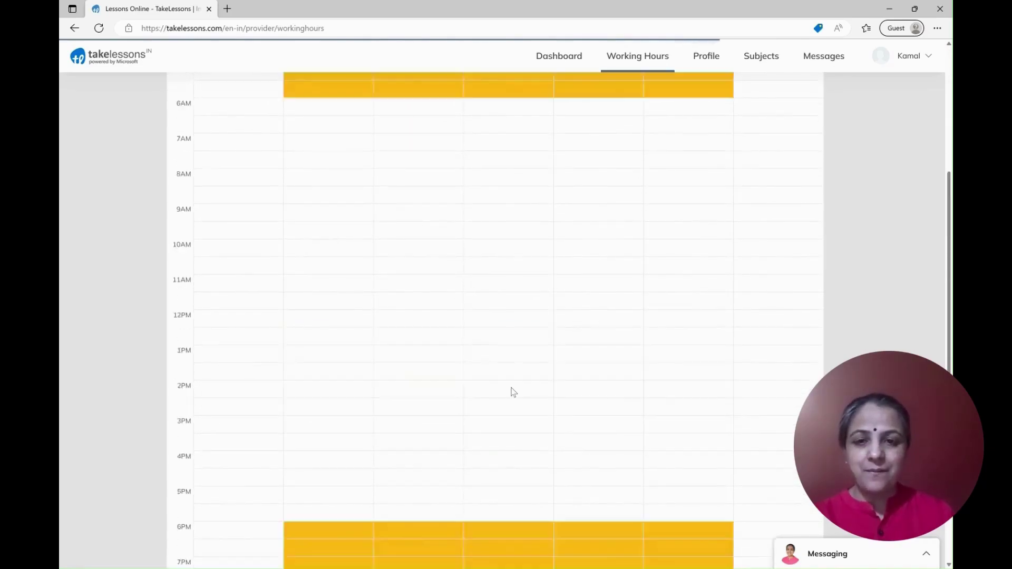
scroll(514, 392, "down", 8)
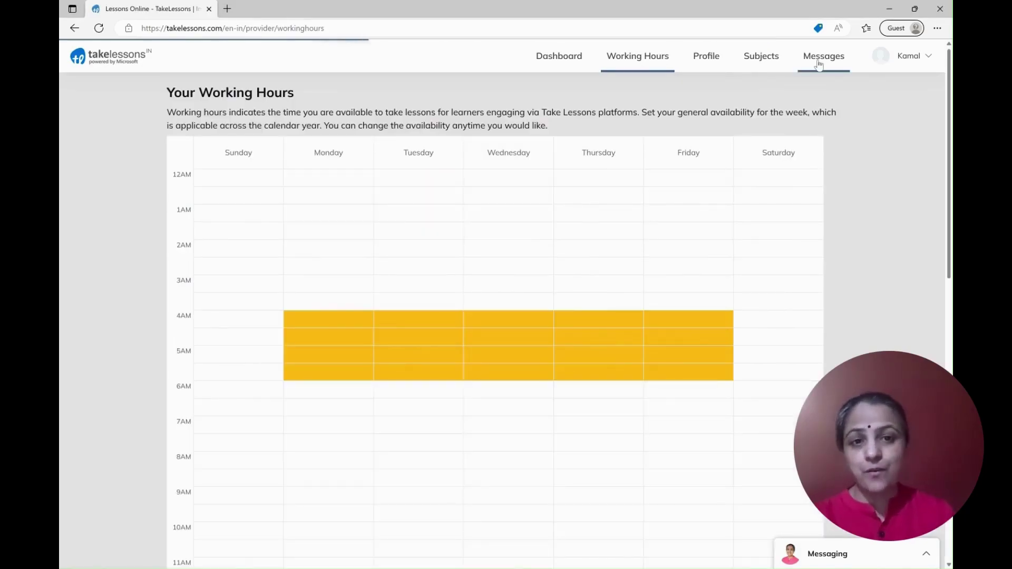
Reply to the class 8 chemistry enquiry offering 6–8pm evenings and 4–6am mornings
left_click(819, 64)
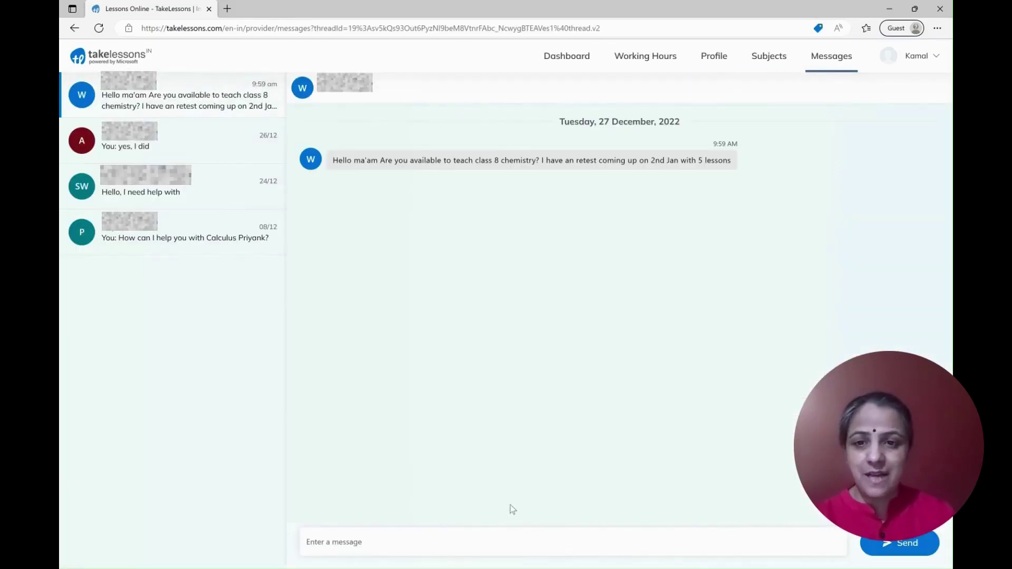
left_click(444, 542)
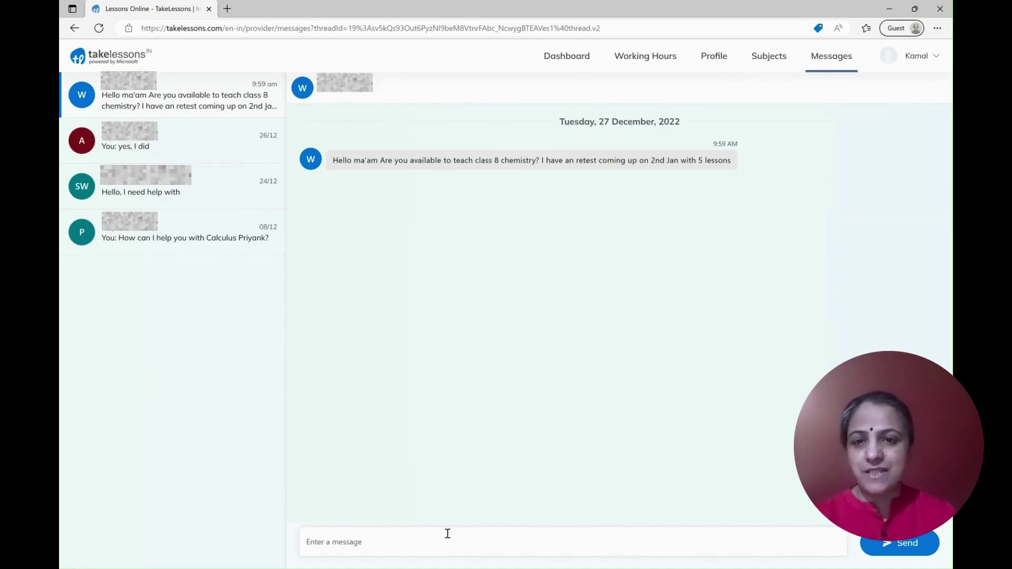
left_click_drag(333, 159, 748, 169)
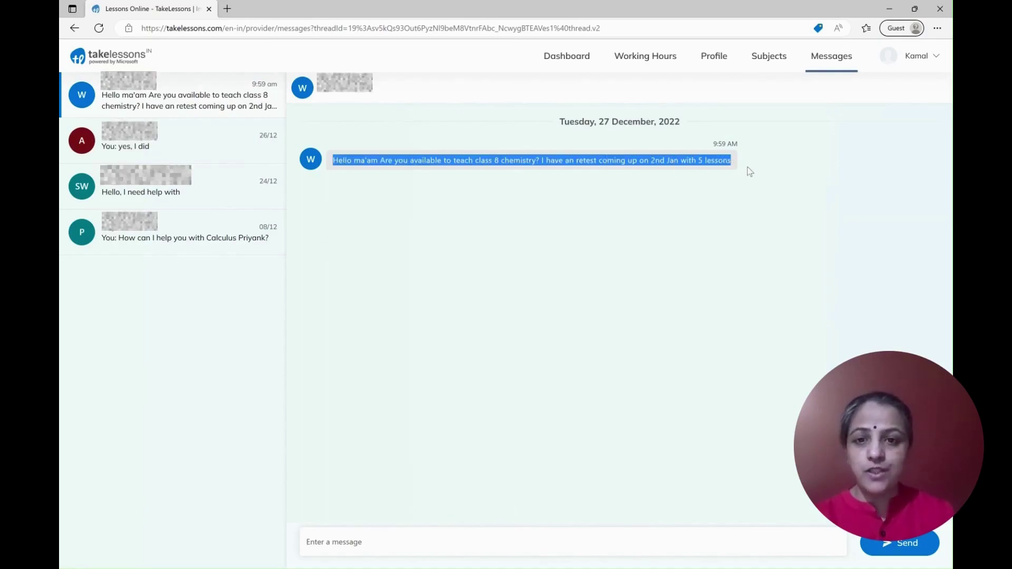
left_click(369, 545)
type("Sure, please indicate suitable days of the week & timing. I'm available from 6-8pm in the evening & 4-6am in the morning")
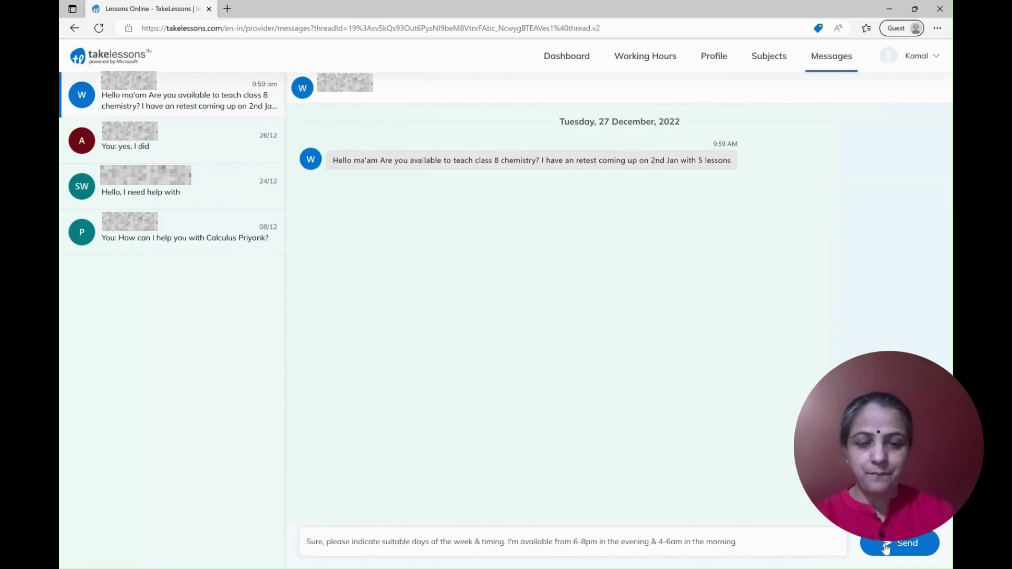
left_click(938, 56)
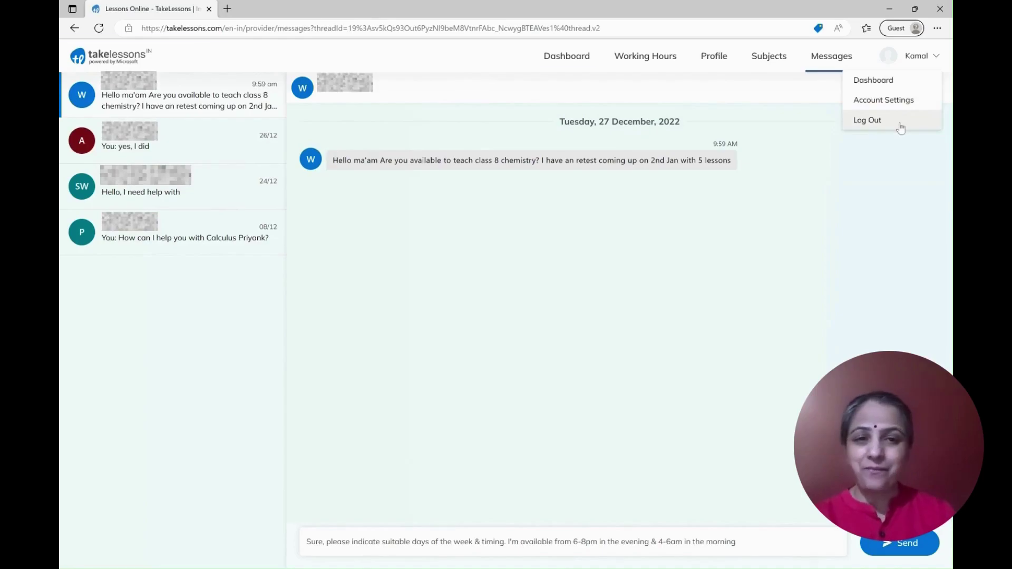
Check the 97% dashboard status, then set 'Accepting new students?' to Yes on Profile
left_click(874, 80)
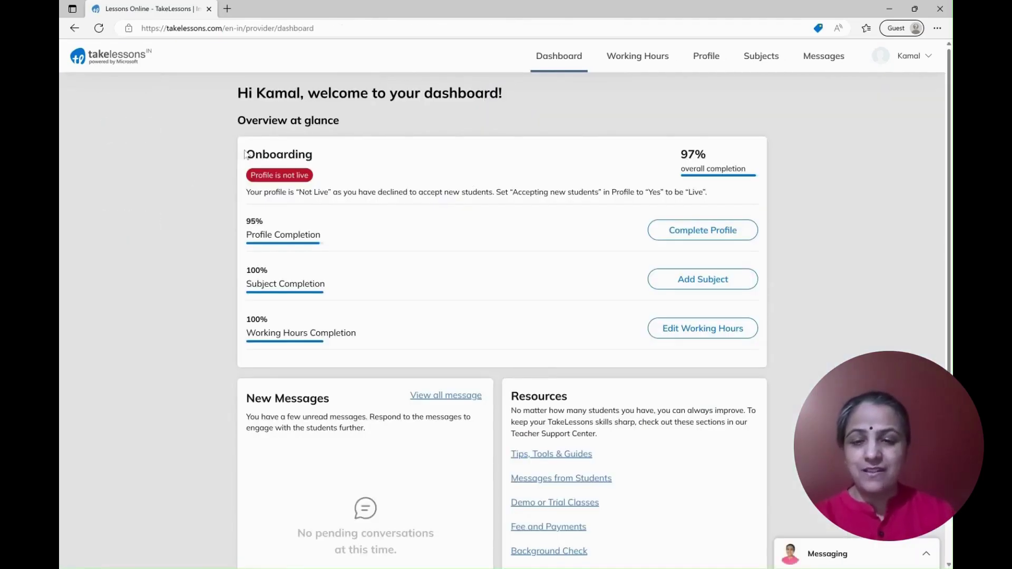
left_click_drag(245, 157, 746, 163)
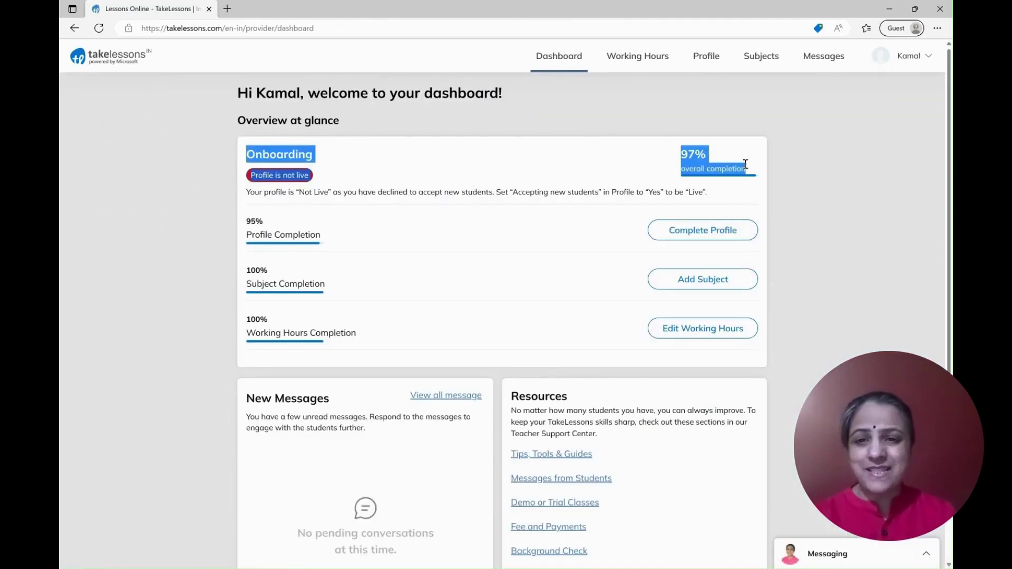
left_click_drag(246, 192, 676, 213)
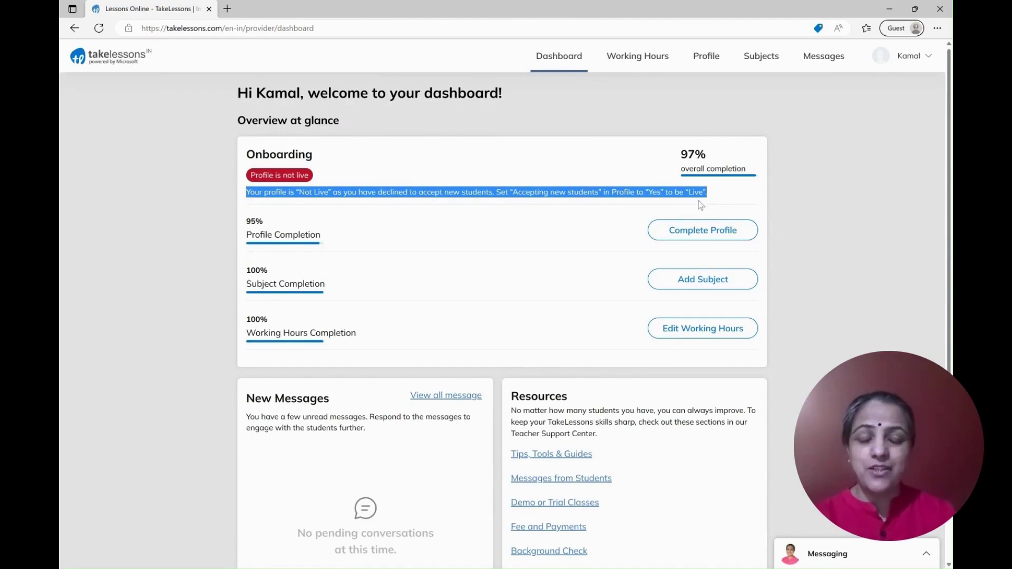
left_click(712, 233)
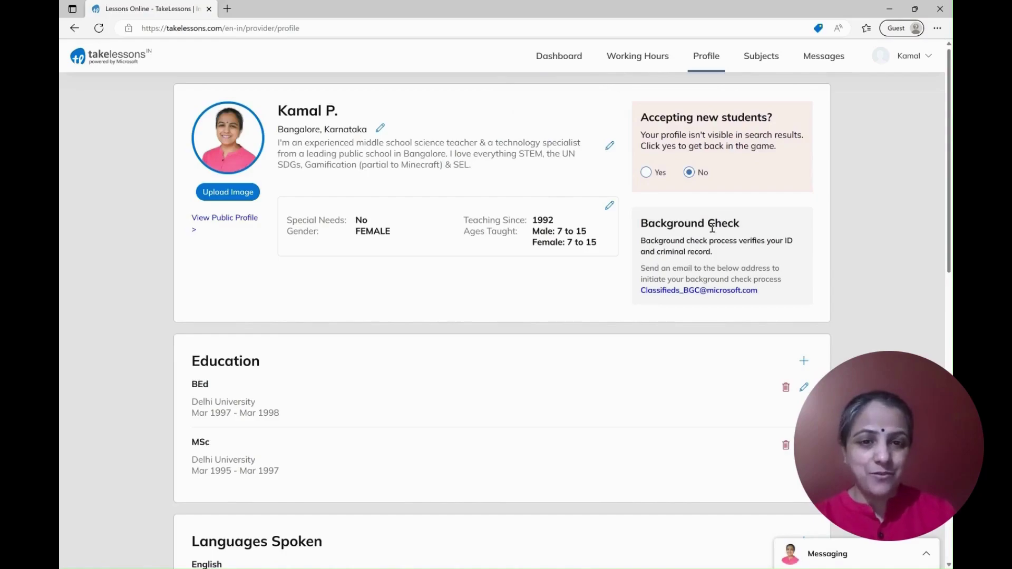
left_click_drag(641, 118, 776, 128)
left_click(646, 174)
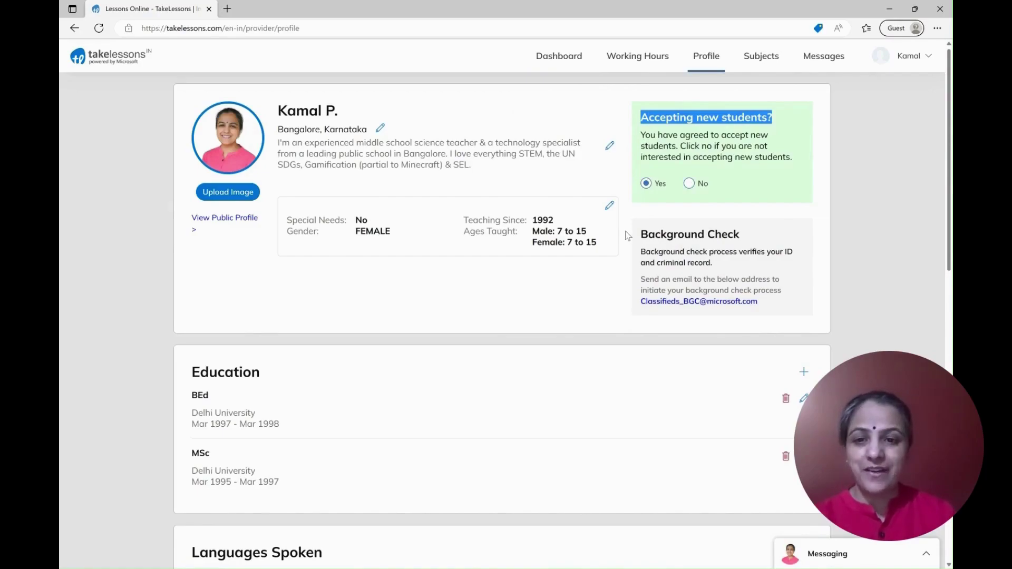
Confirm the dashboard shows the profile live at 100% completion, then return to Profile
left_click(575, 61)
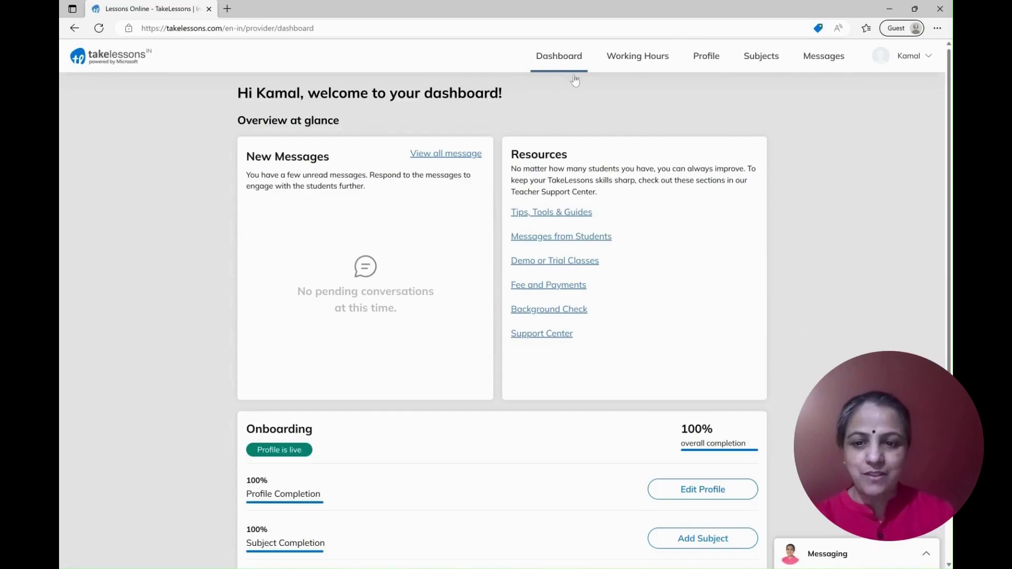
scroll(564, 219, "down", 3)
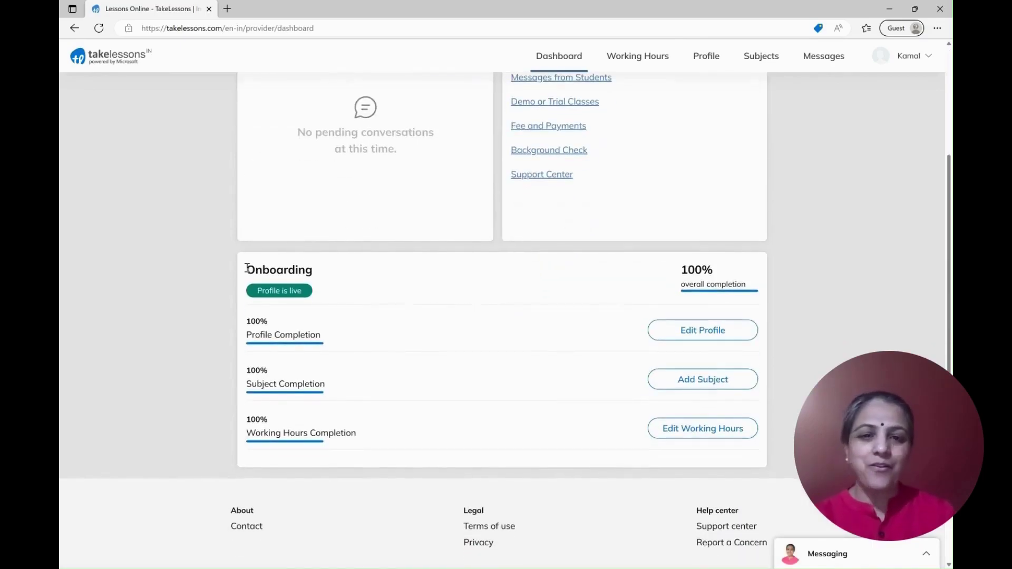
left_click_drag(246, 268, 752, 287)
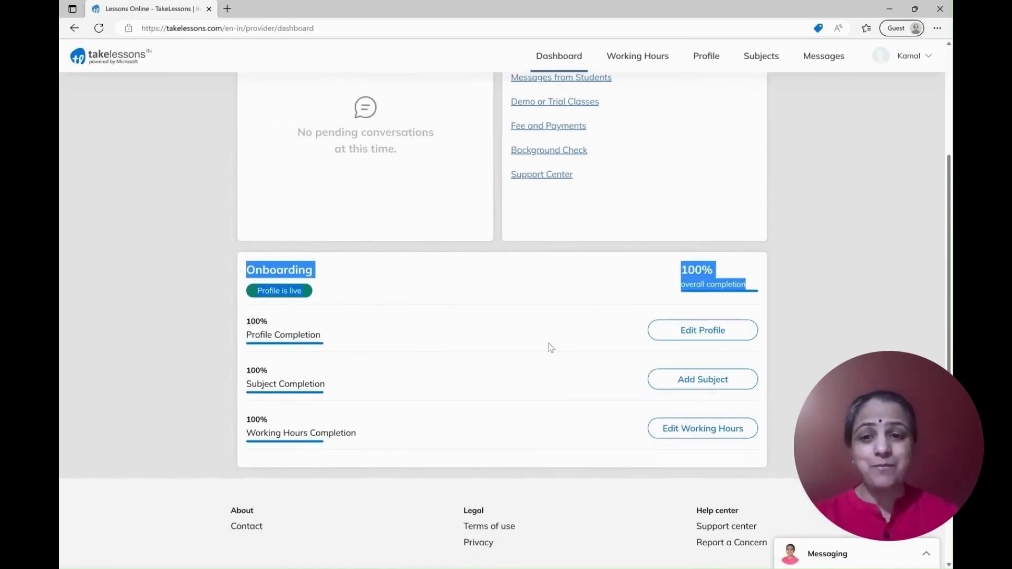
scroll(548, 342, "up", 3)
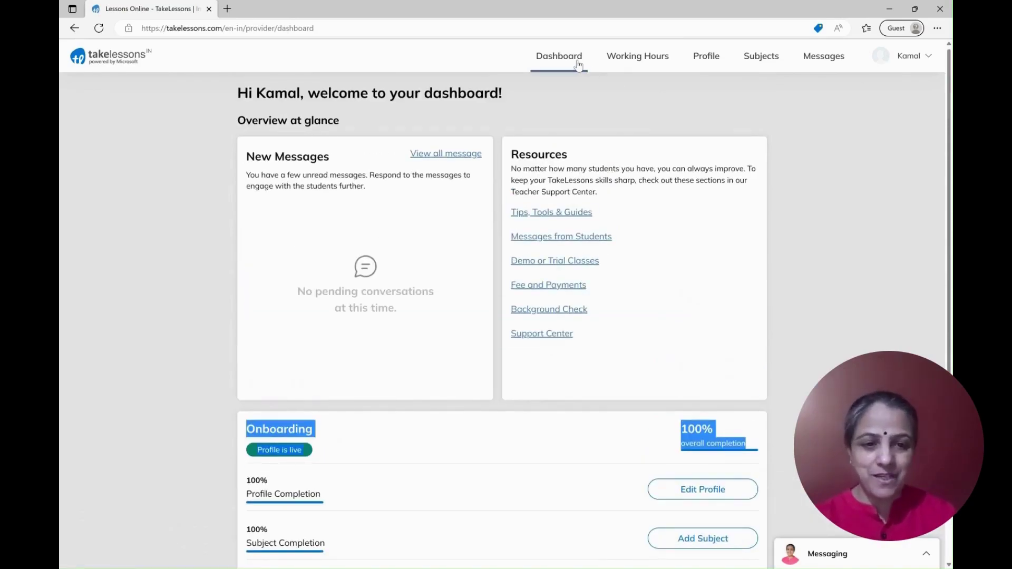
left_click(709, 61)
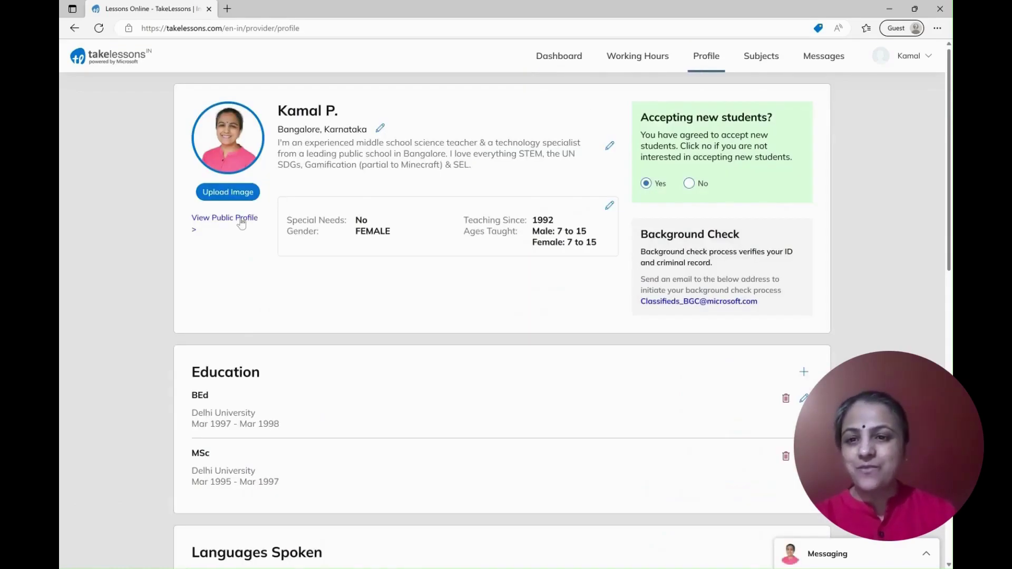
Open the public profile and expand the full #StayCurious overview text
left_click(241, 223)
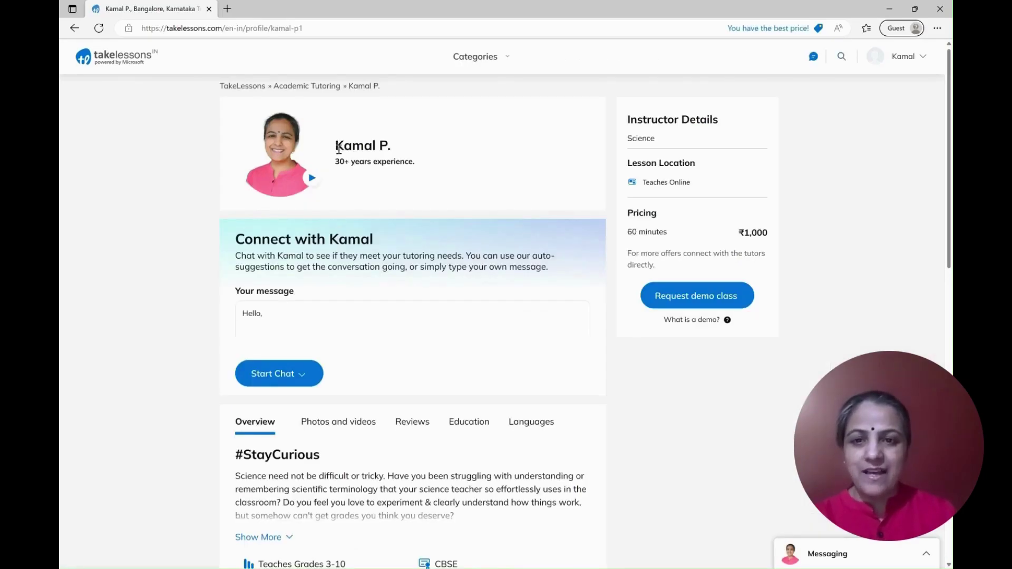
left_click_drag(338, 146, 419, 163)
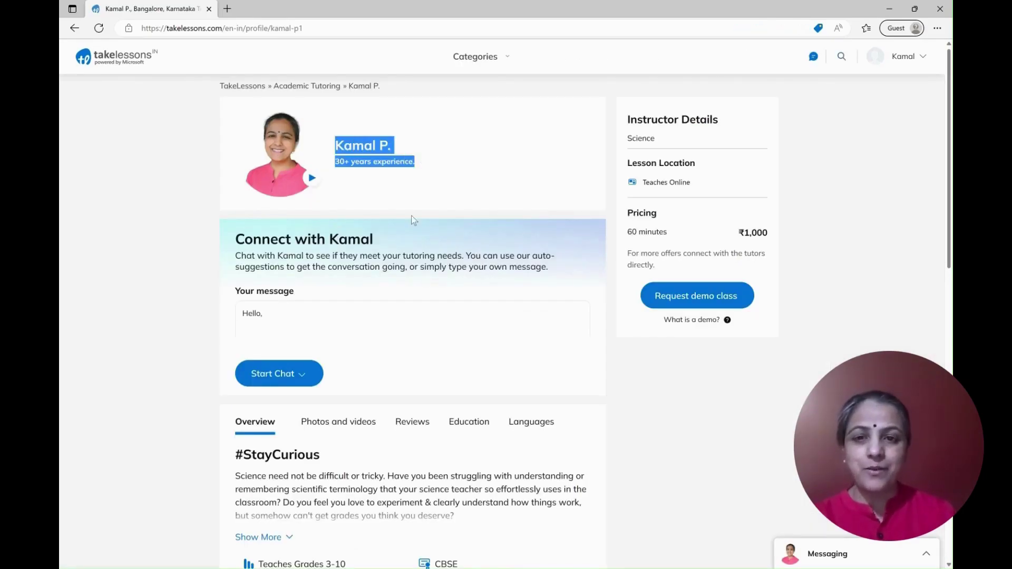
scroll(411, 237, "down", 2)
scroll(412, 242, "down", 3)
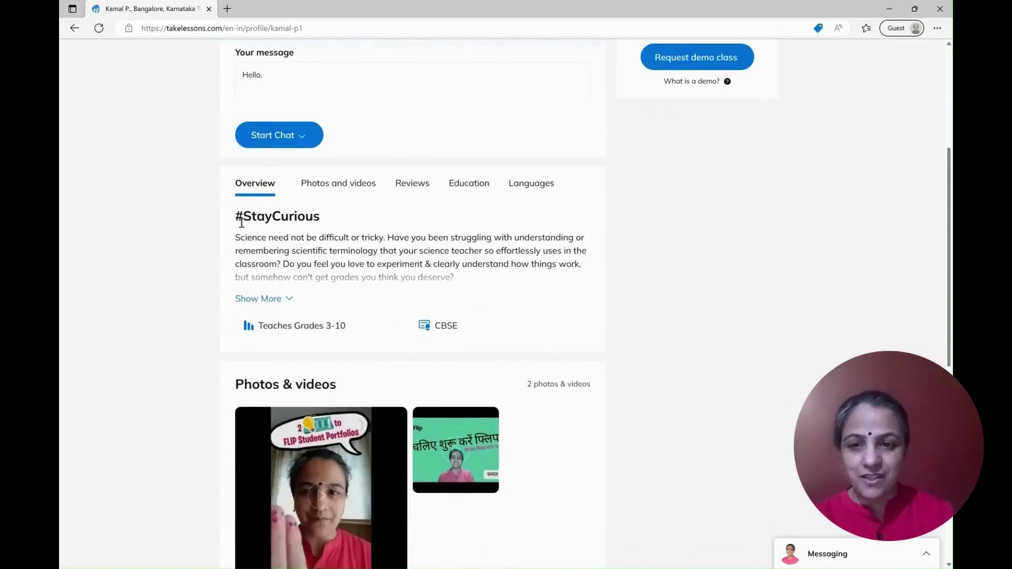
left_click_drag(238, 217, 326, 226)
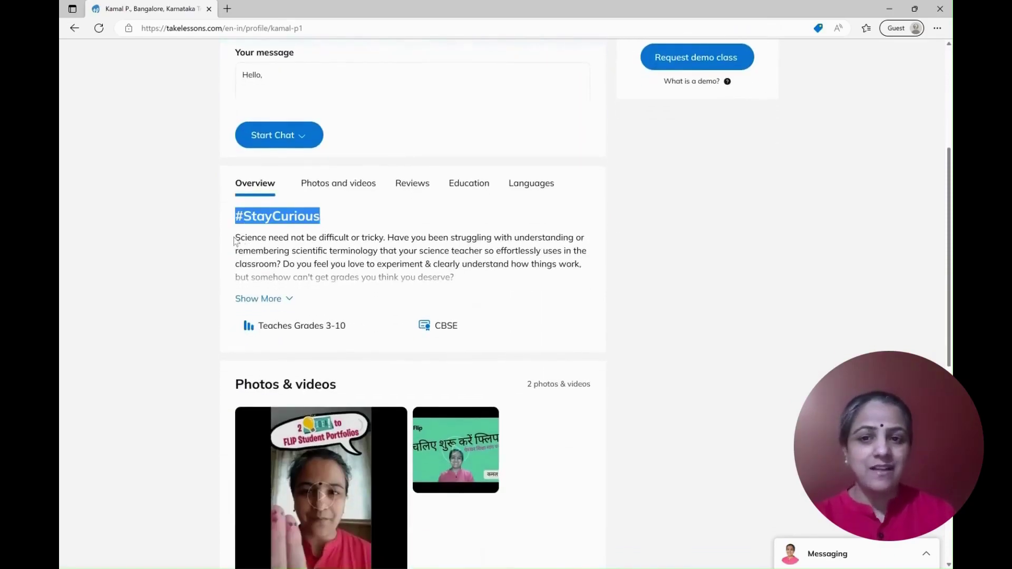
left_click_drag(236, 238, 508, 287)
left_click(291, 301)
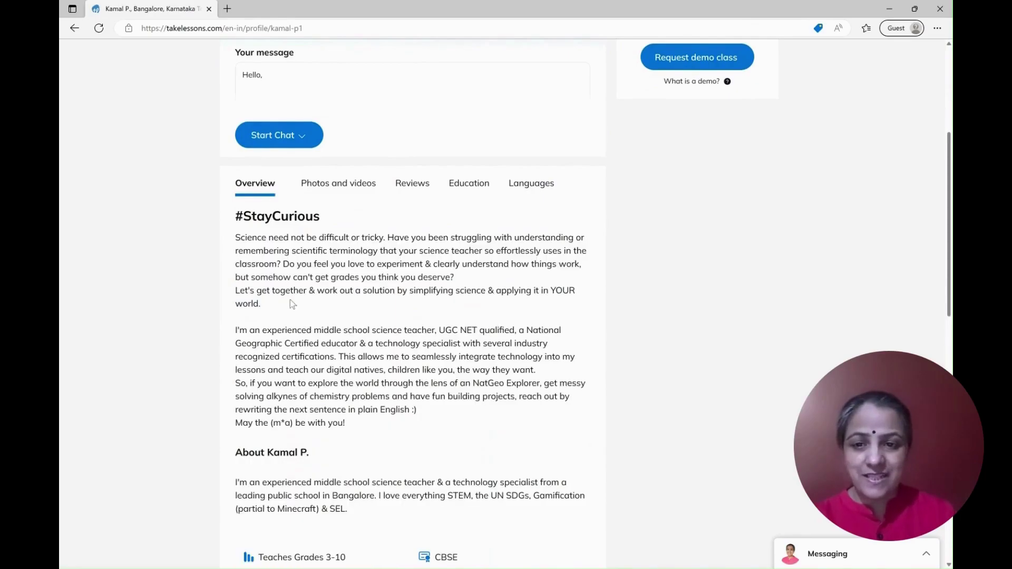
scroll(282, 351, "down", 2)
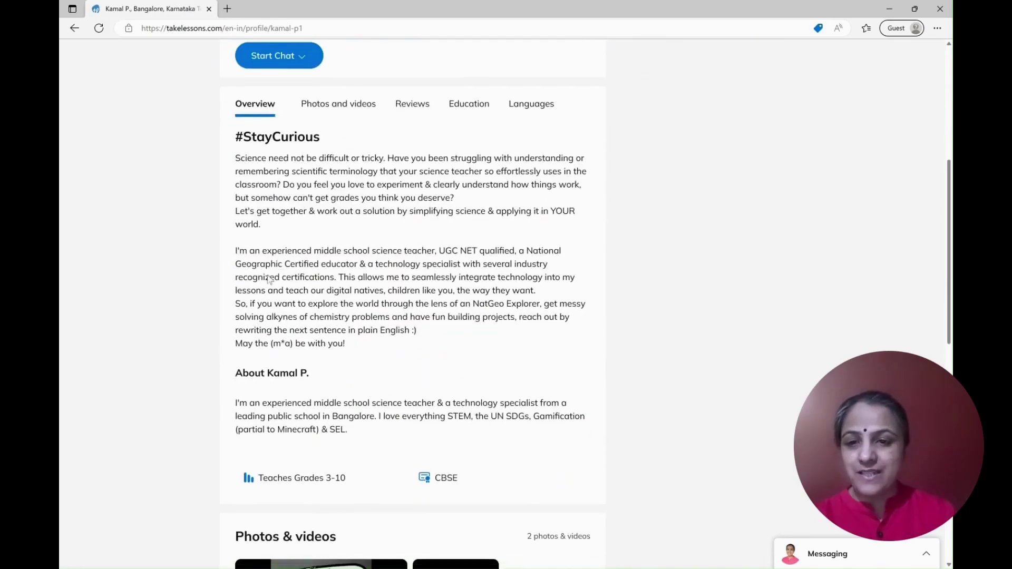
scroll(274, 342, "down", 2)
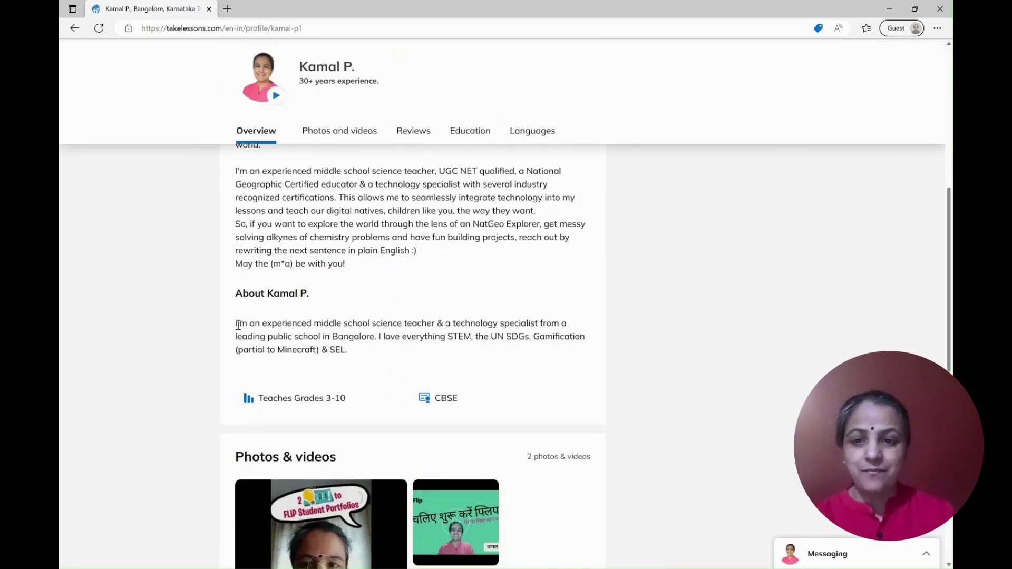
Expand the Education and Languages sections on the public profile
left_click_drag(237, 323, 374, 351)
scroll(385, 330, "down", 3)
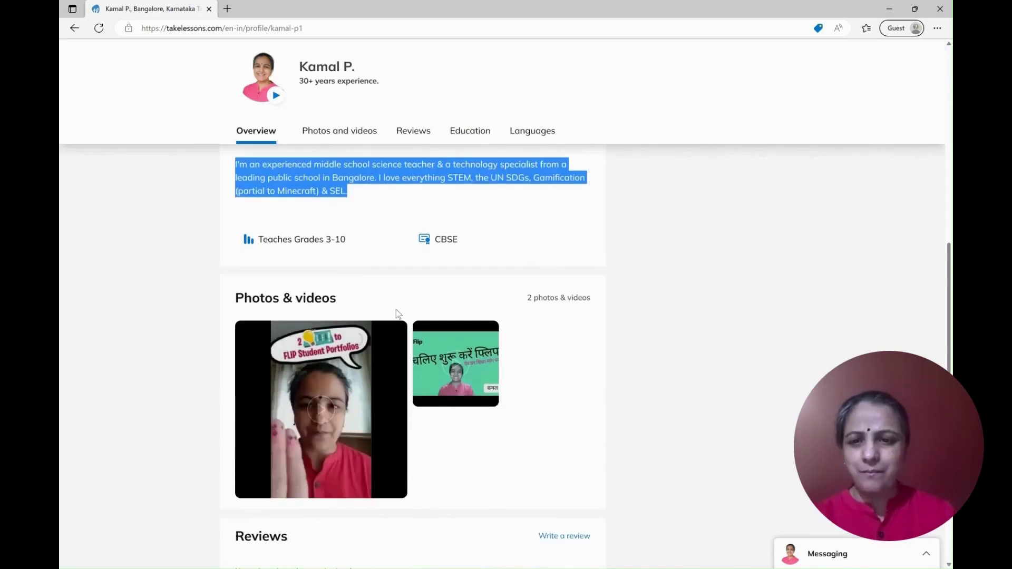
scroll(378, 304, "down", 2)
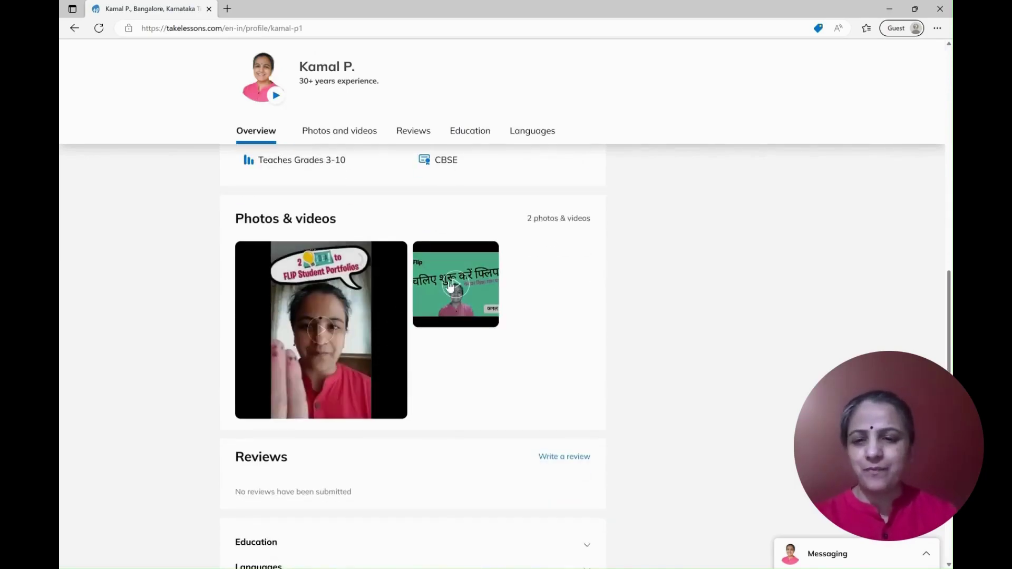
scroll(409, 341, "down", 4)
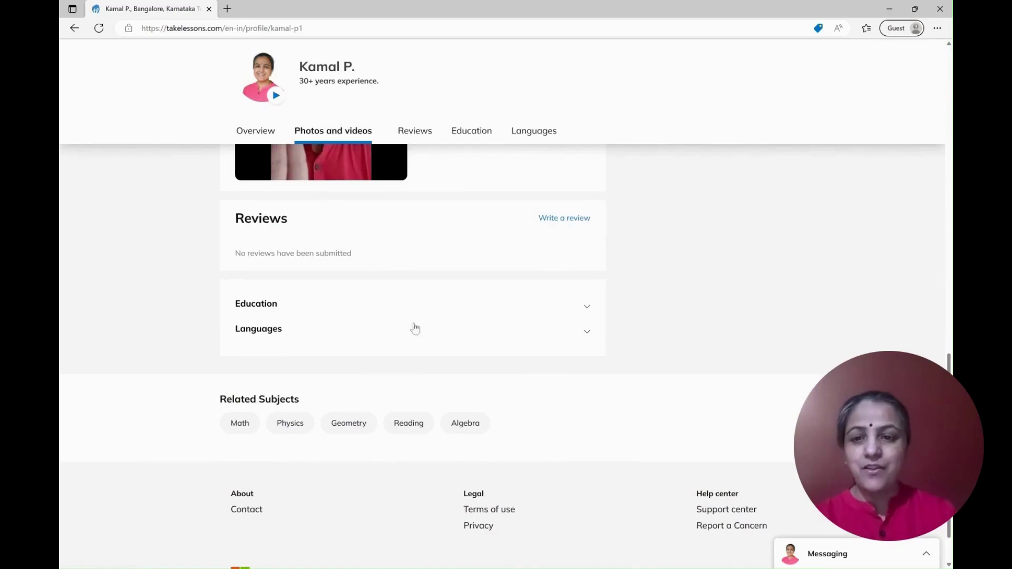
left_click(587, 311)
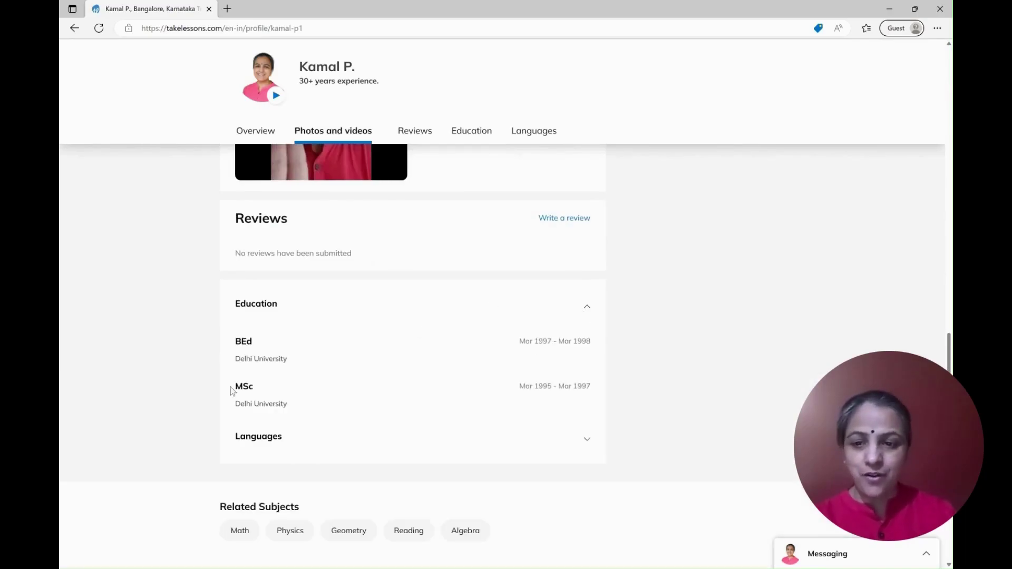
left_click(588, 444)
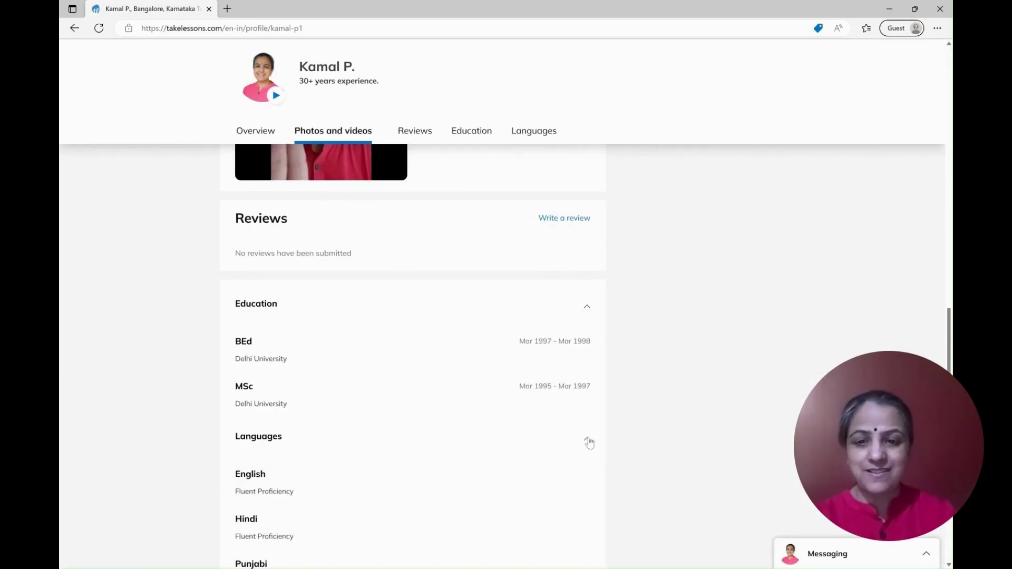
scroll(578, 461, "down", 3)
scroll(576, 458, "up", 13)
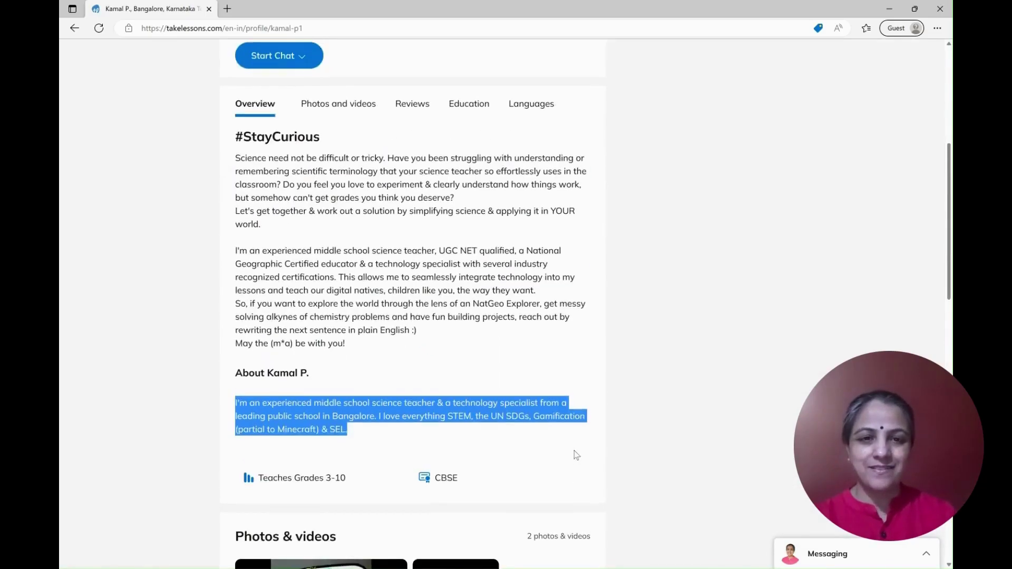
scroll(576, 454, "up", 6)
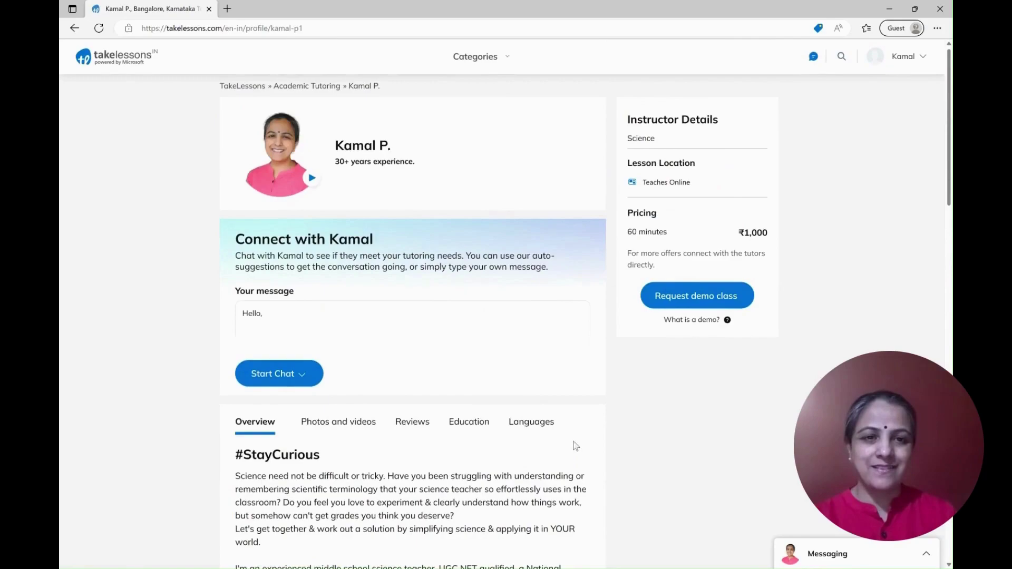
Log out of the tutor account from the top-right account menu
left_click(922, 61)
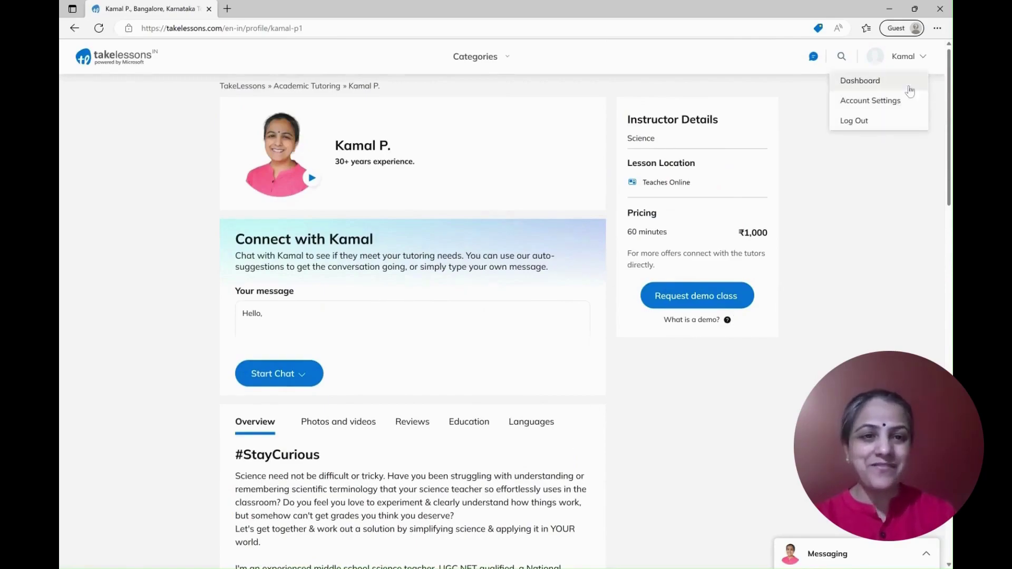
left_click(885, 126)
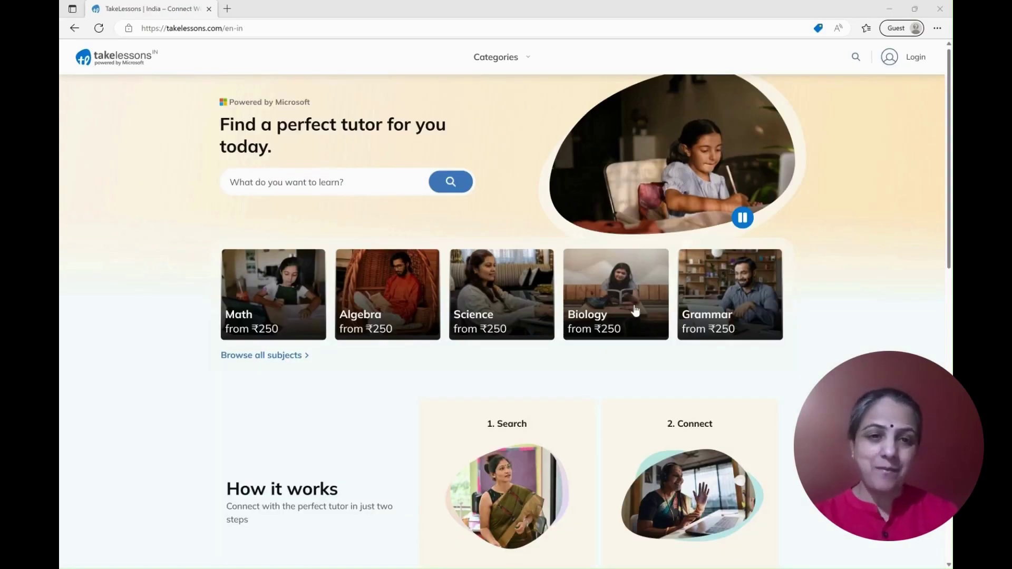